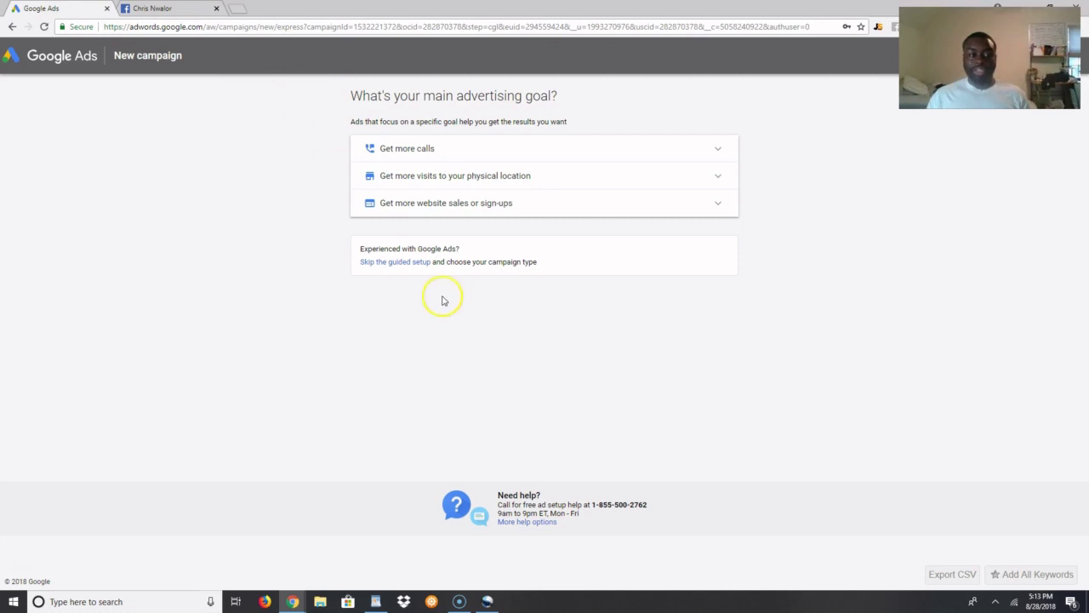
Skip the guided setup and campaign creation, submit United States, New York Time and US Dollar as the business information, and open the account overview.
left_click(399, 264)
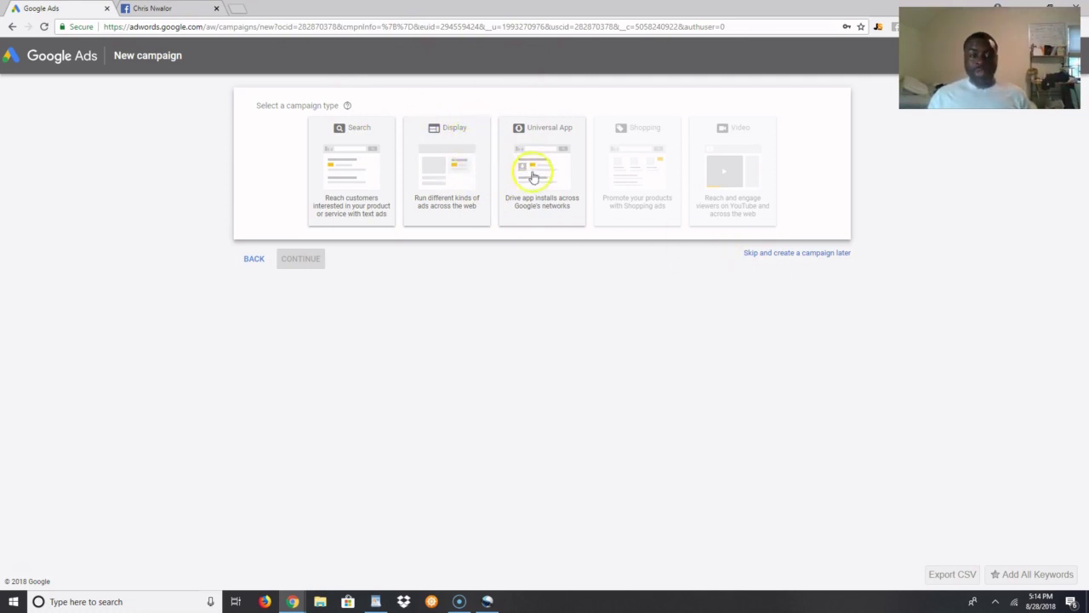
left_click(759, 254)
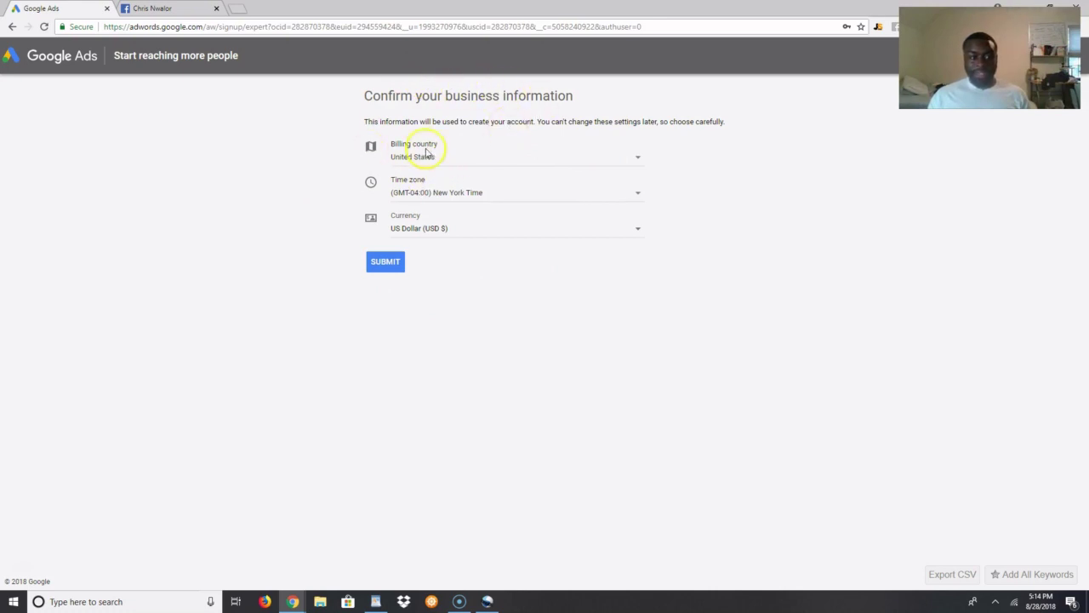
left_click(401, 265)
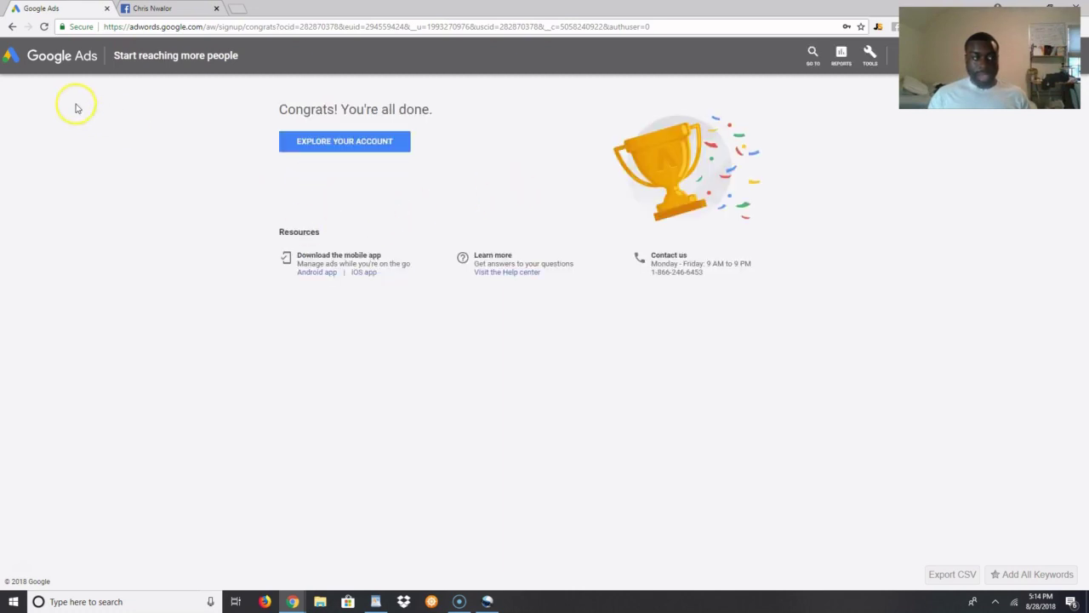
left_click(331, 142)
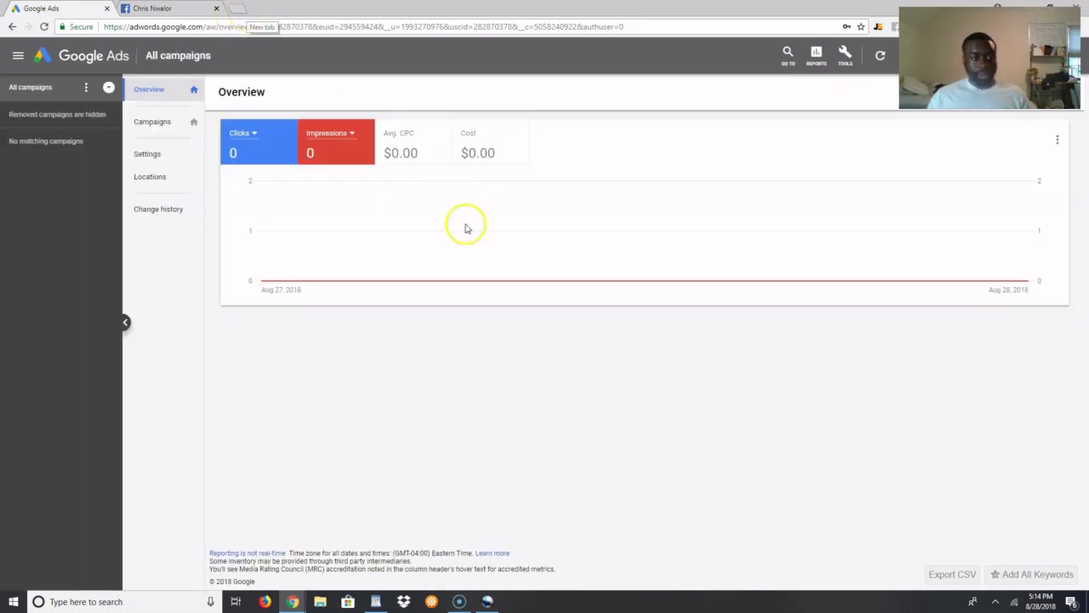
Start a Google Merchant Center sign-up in a new browser tab, submit the business details and agree to the Terms & Conditions.
left_click(235, 10)
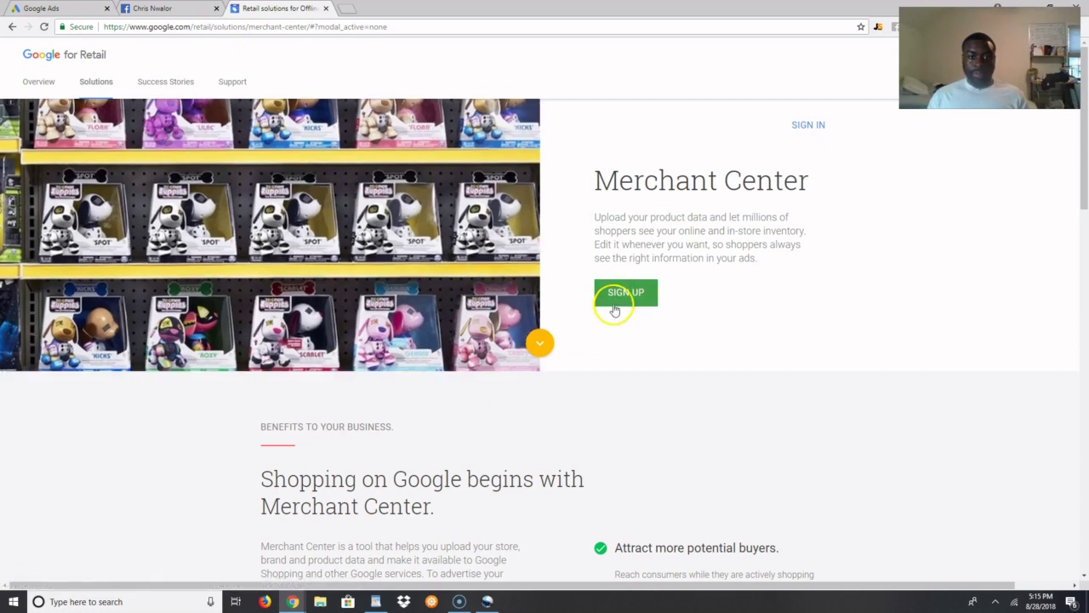
left_click(617, 304)
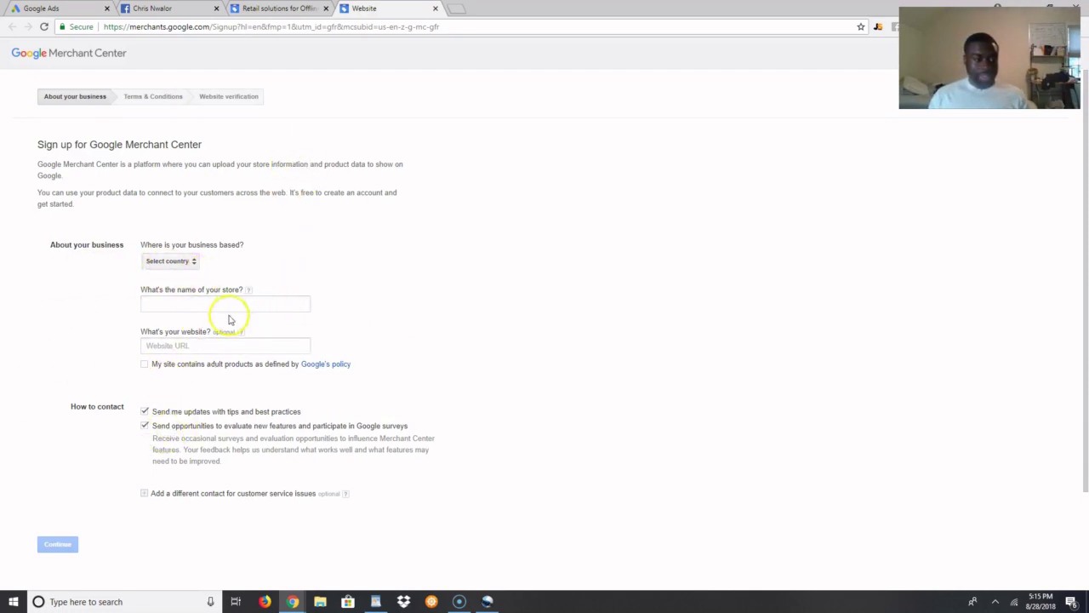
left_click(69, 553)
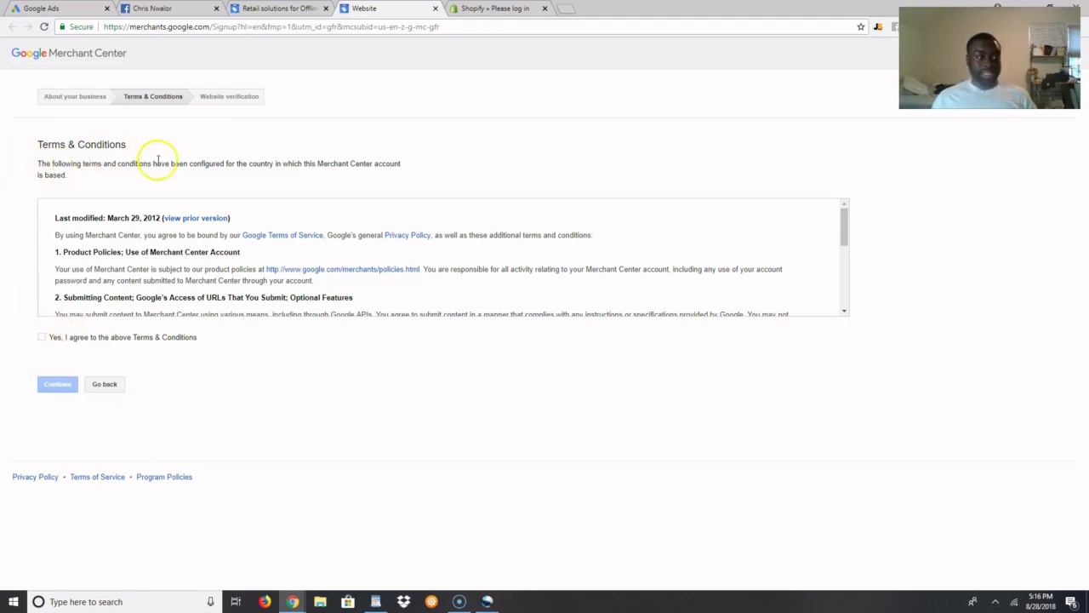
left_click(45, 338)
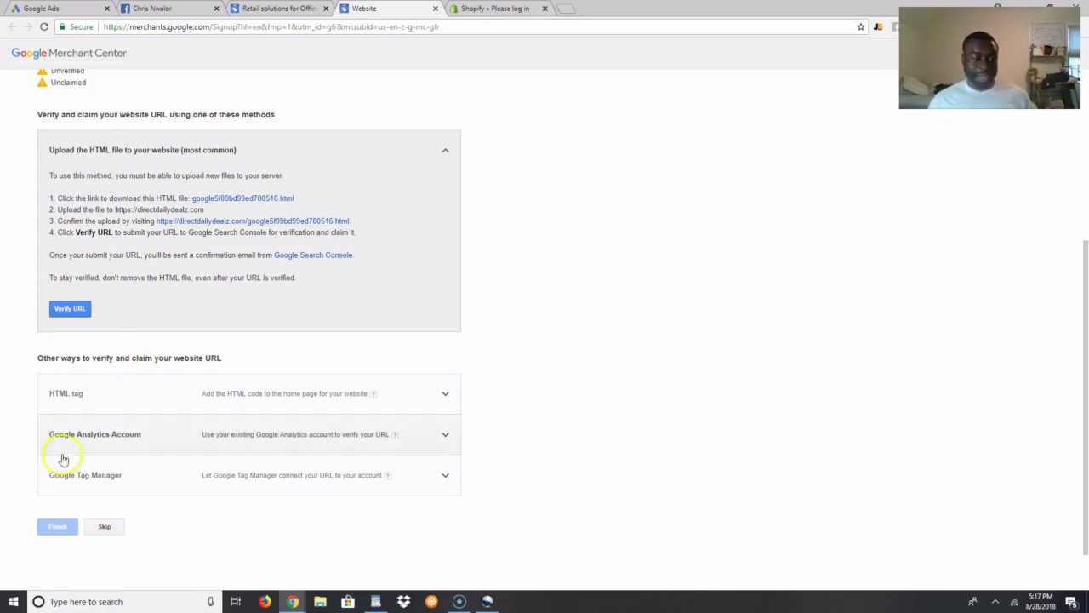
Choose HTML tag as the website verification method and copy the google-site-verification meta tag.
left_click(277, 393)
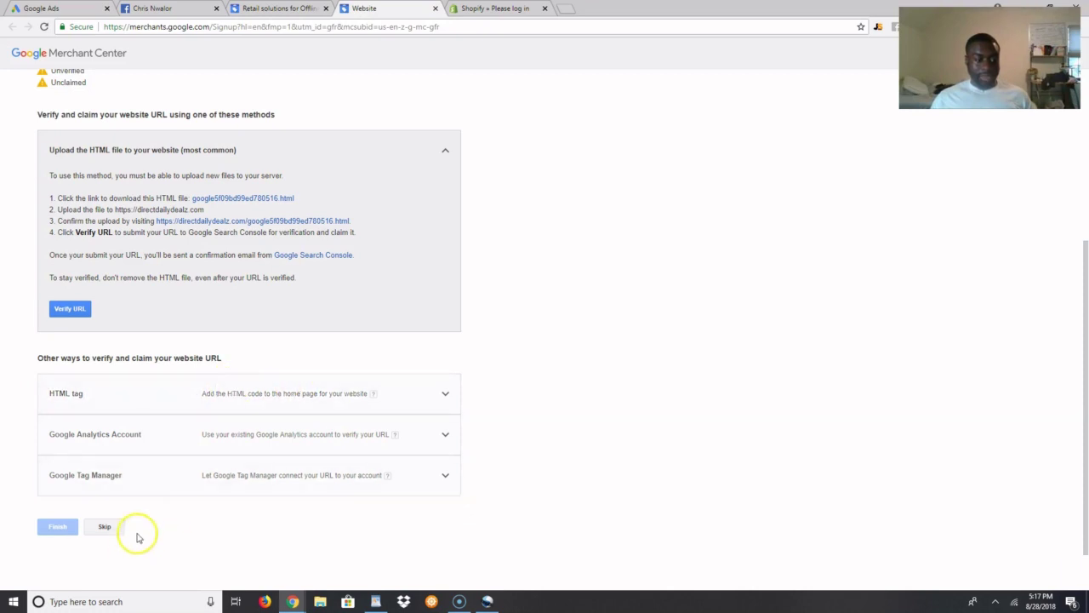
left_click(228, 400)
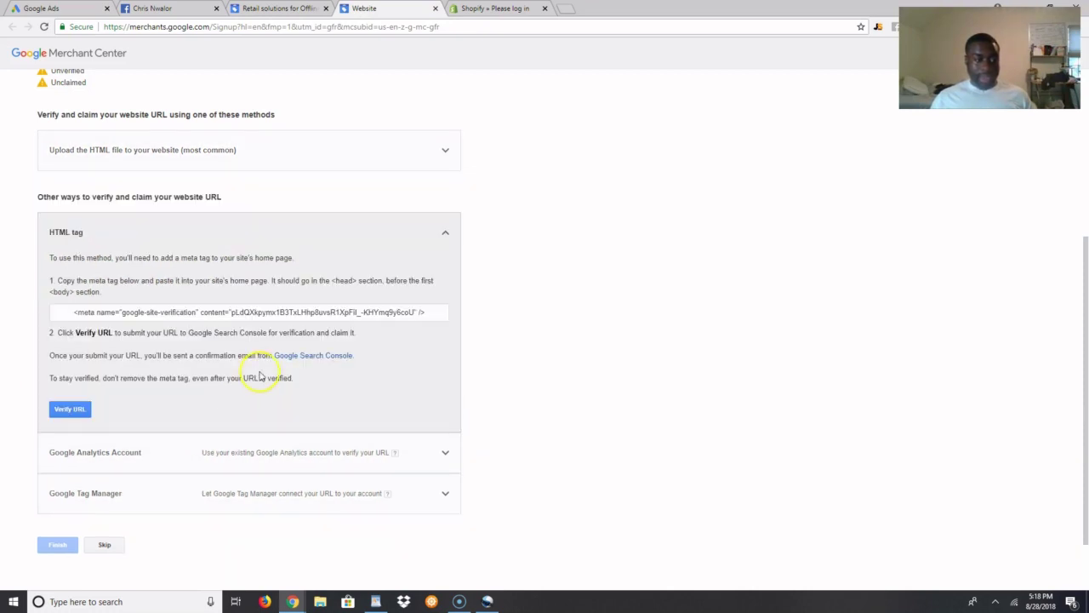
left_click(246, 314)
right_click(244, 315)
left_click(273, 323)
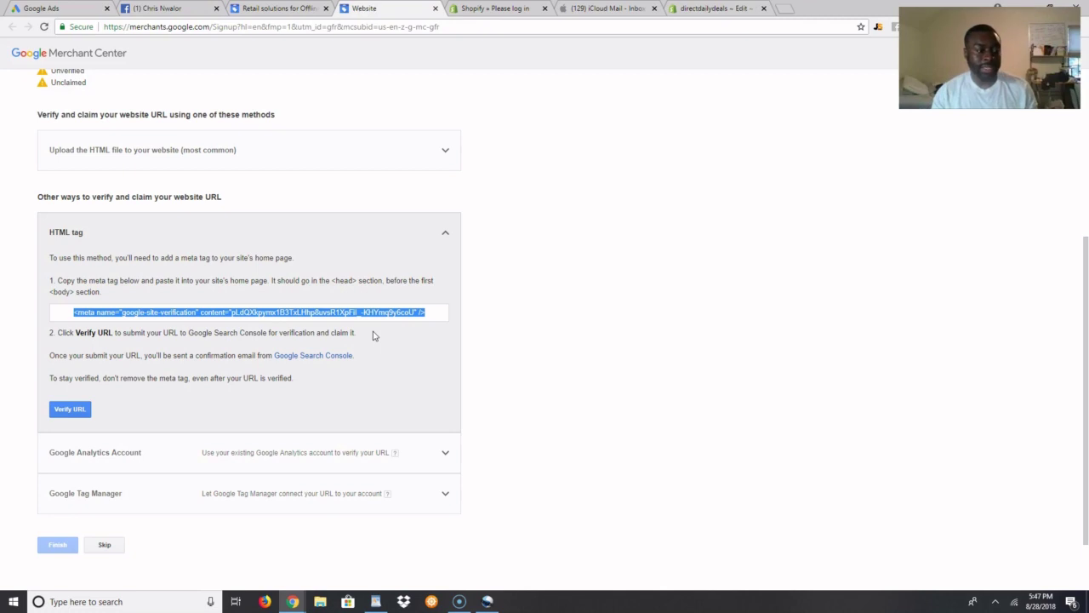
right_click(366, 315)
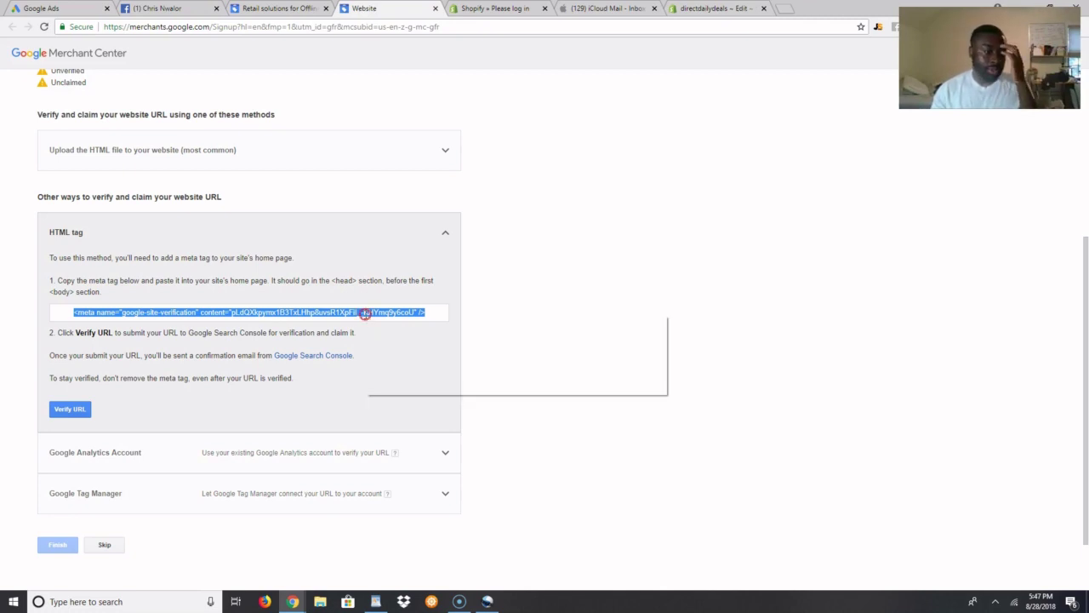
left_click(387, 322)
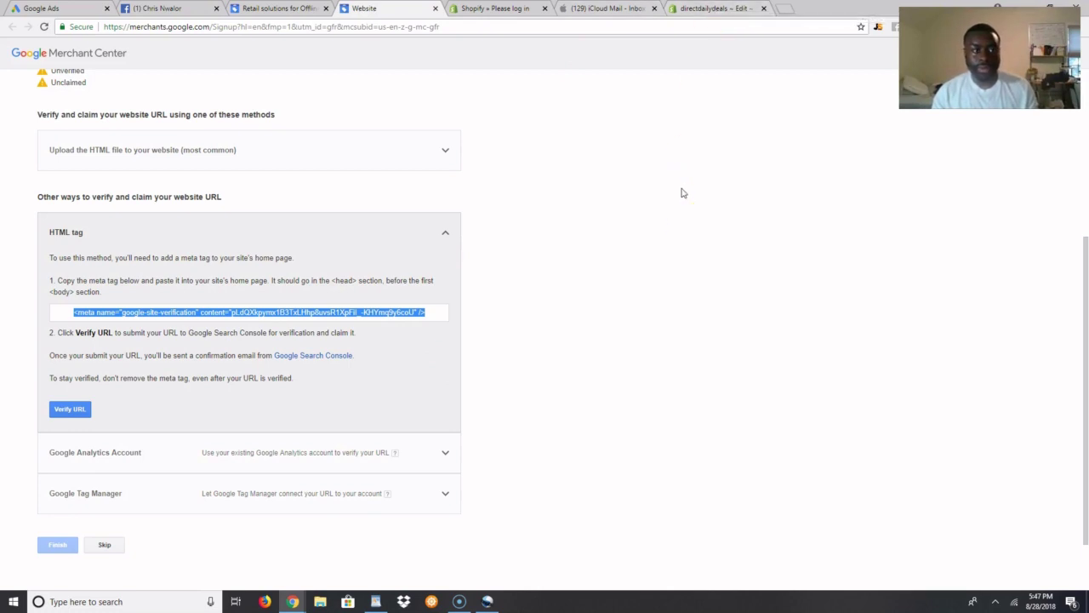
Switch to the Shopify theme code editor and paste the site verification meta tag directly below the opening head tag in theme.liquid.
left_click(715, 9)
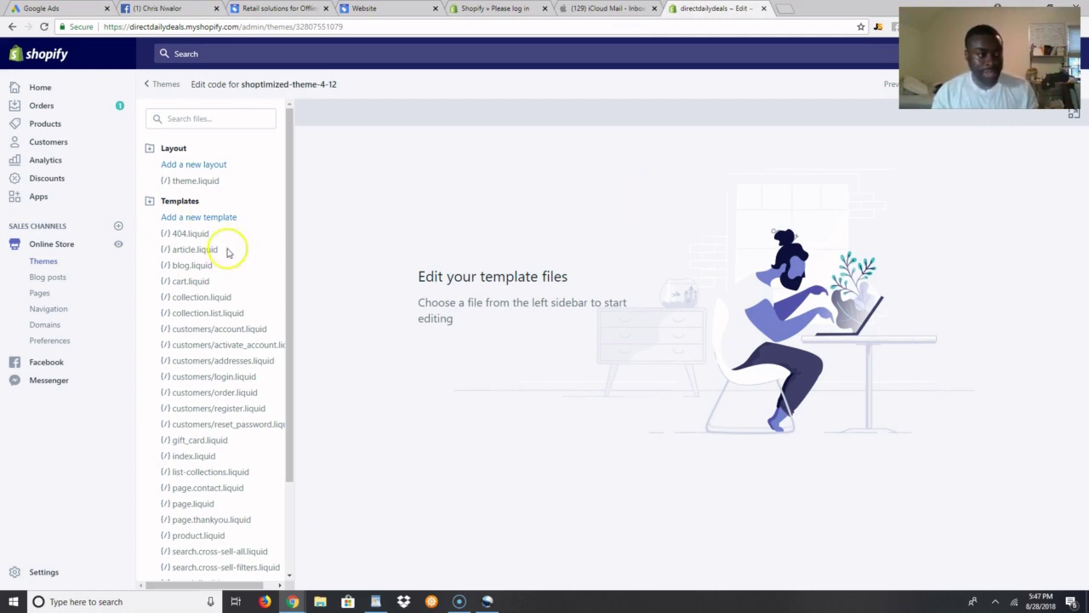
left_click(175, 232)
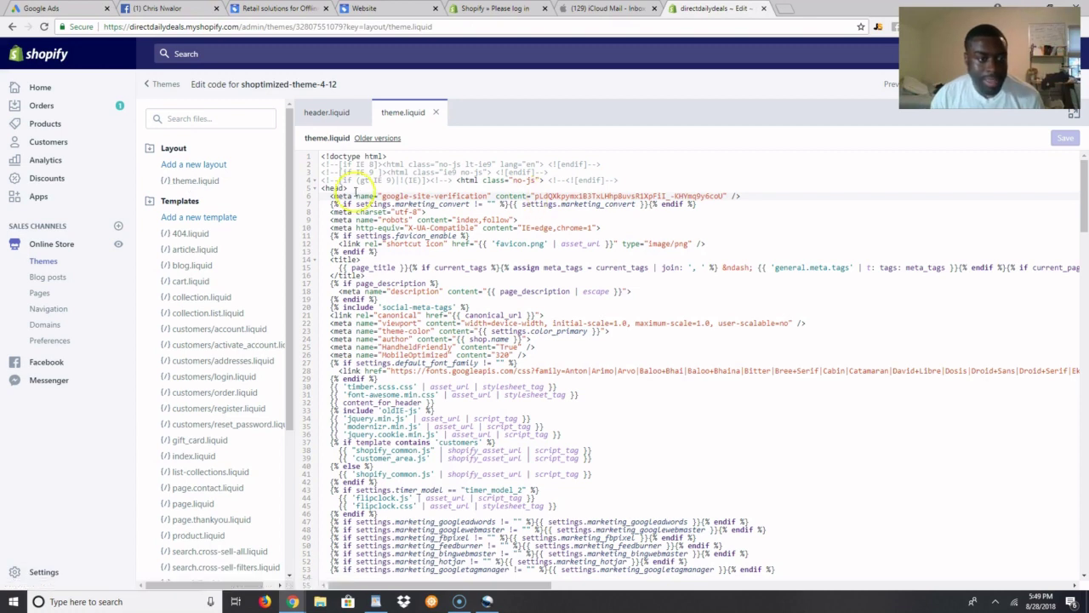
left_click_drag(354, 189, 321, 189)
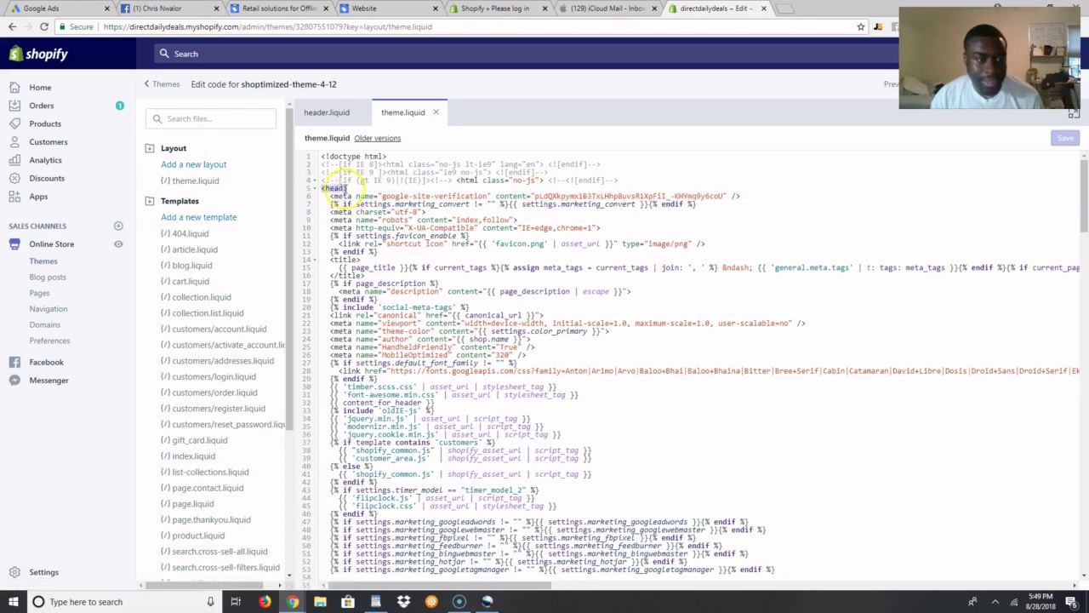
key("Return")
right_click(354, 196)
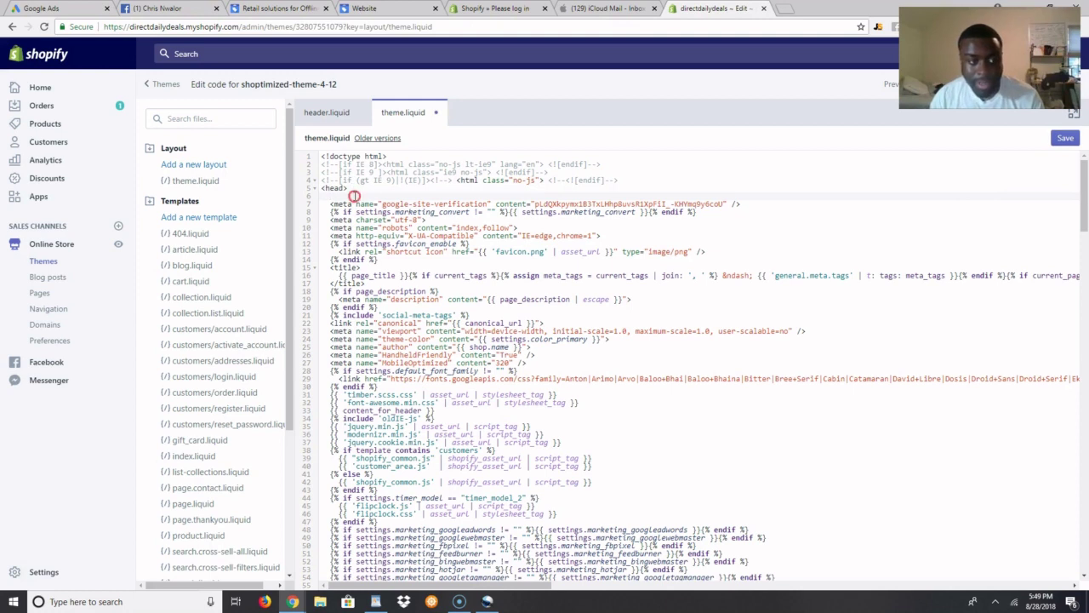
left_click(392, 283)
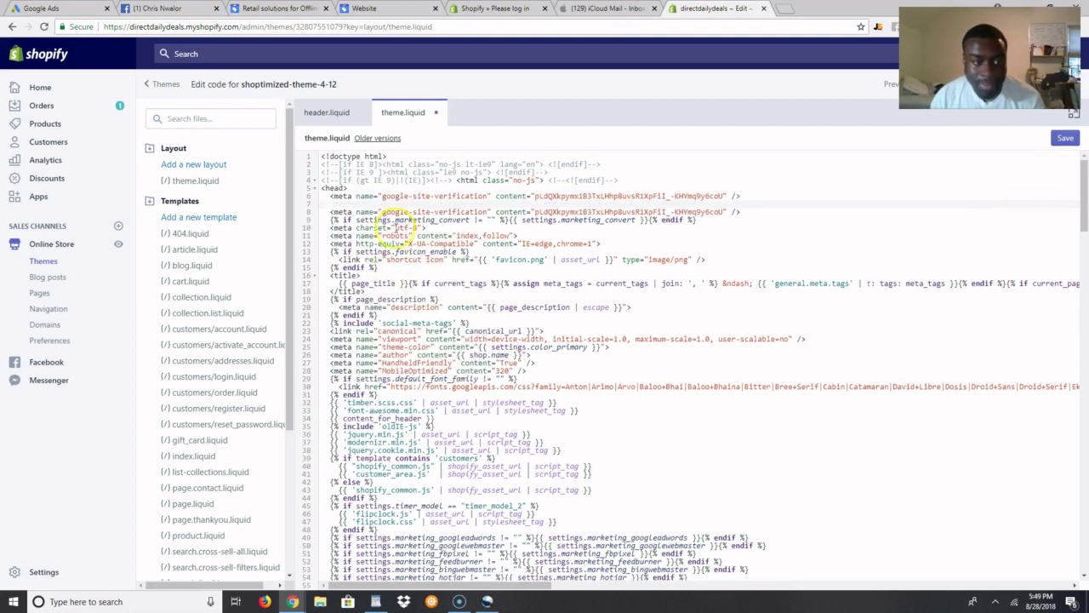
Remove the extra blank line and the duplicate google-site-verification meta tag from theme.liquid, and save the file.
key("BackSpace")
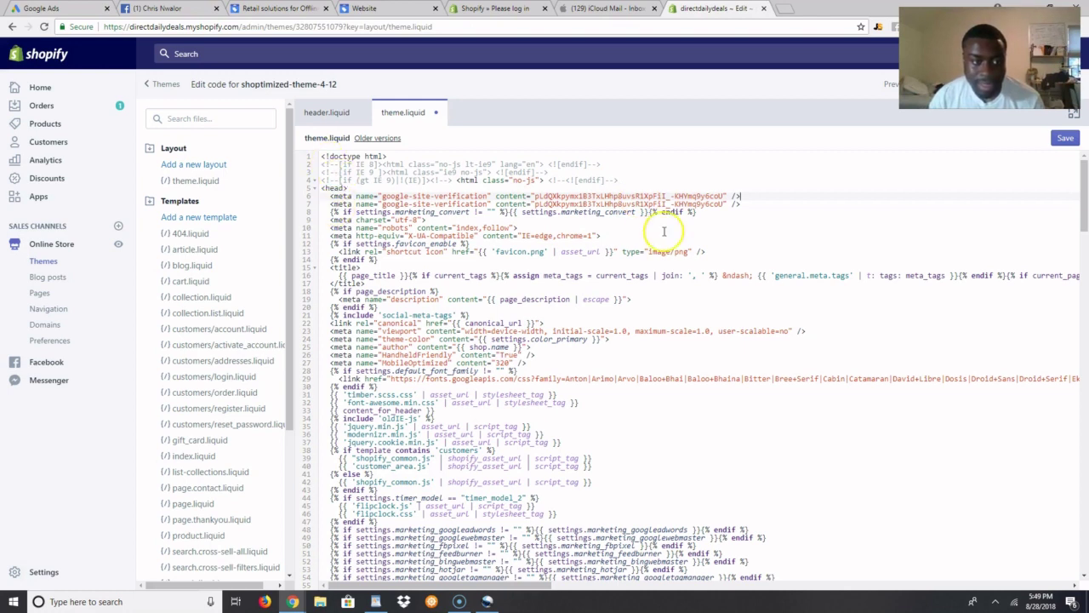
left_click(745, 199)
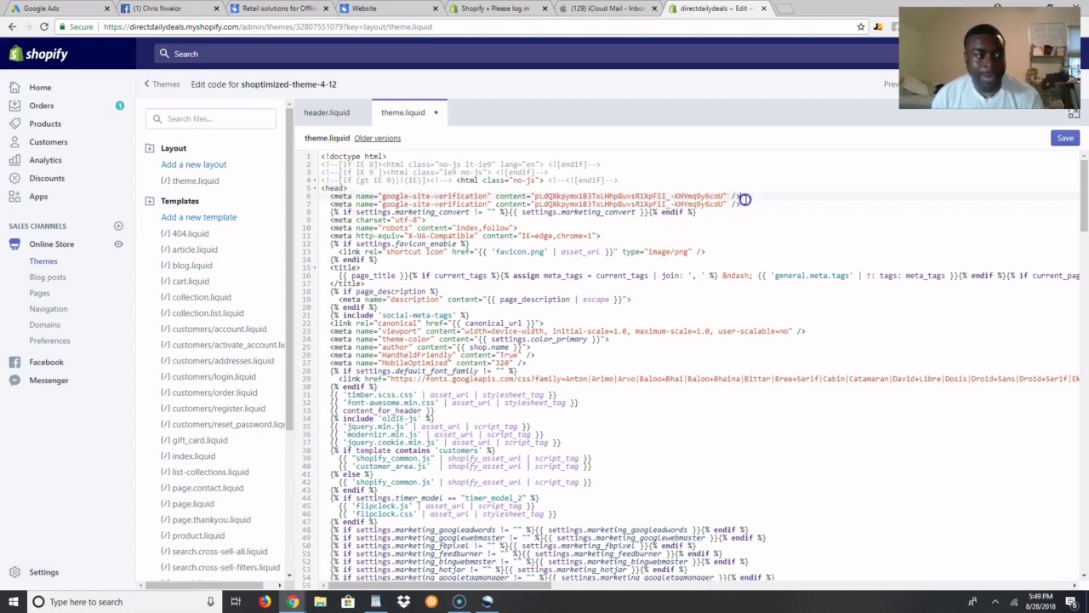
left_click_drag(744, 196, 316, 196)
key("BackSpace")
key("ctrl+s")
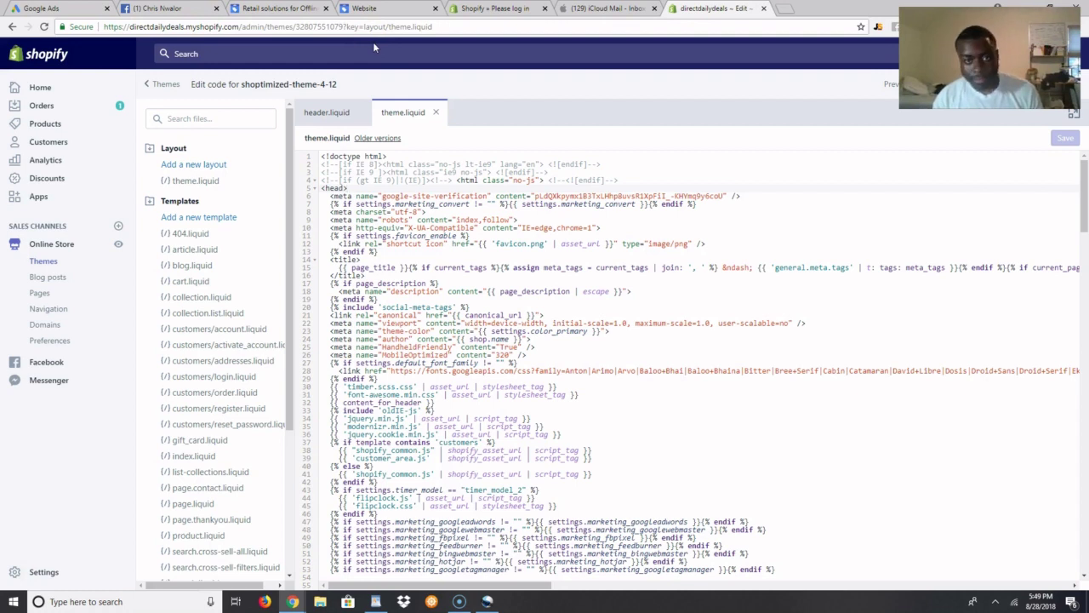
Finish the Merchant Center sign-up and go to the account's home page.
left_click(24, 571)
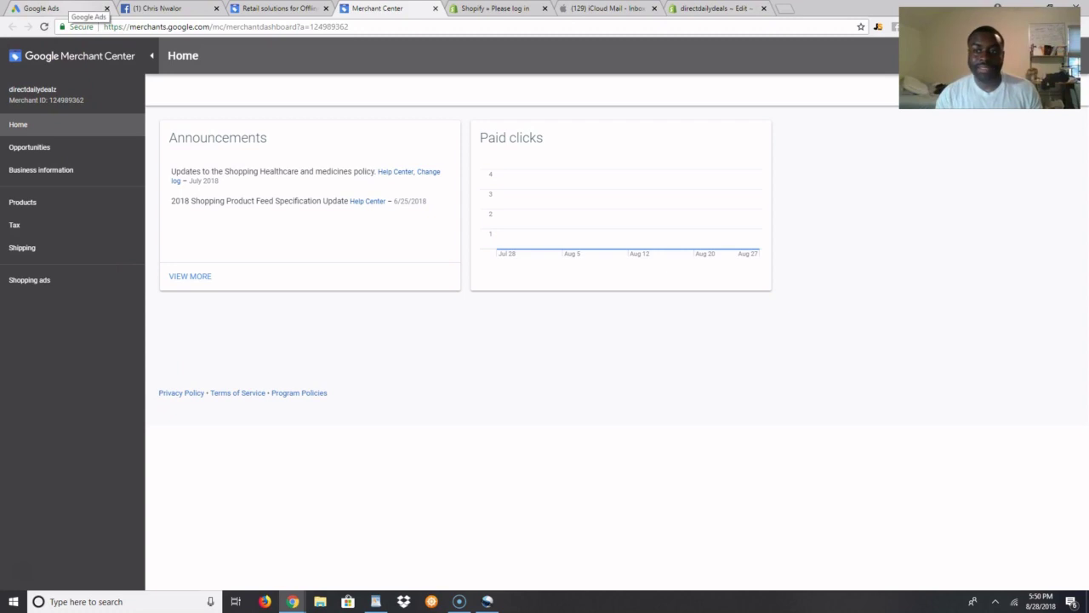
Switch to Google Ads and locate the Billing & payments option among the account's setup tools.
left_click(75, 9)
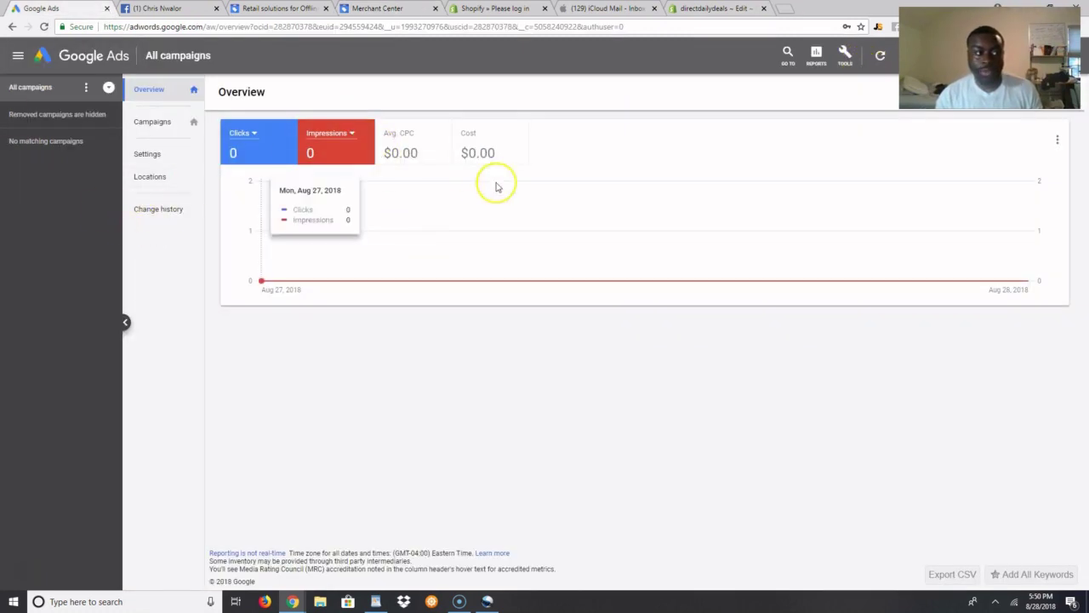
left_click(847, 54)
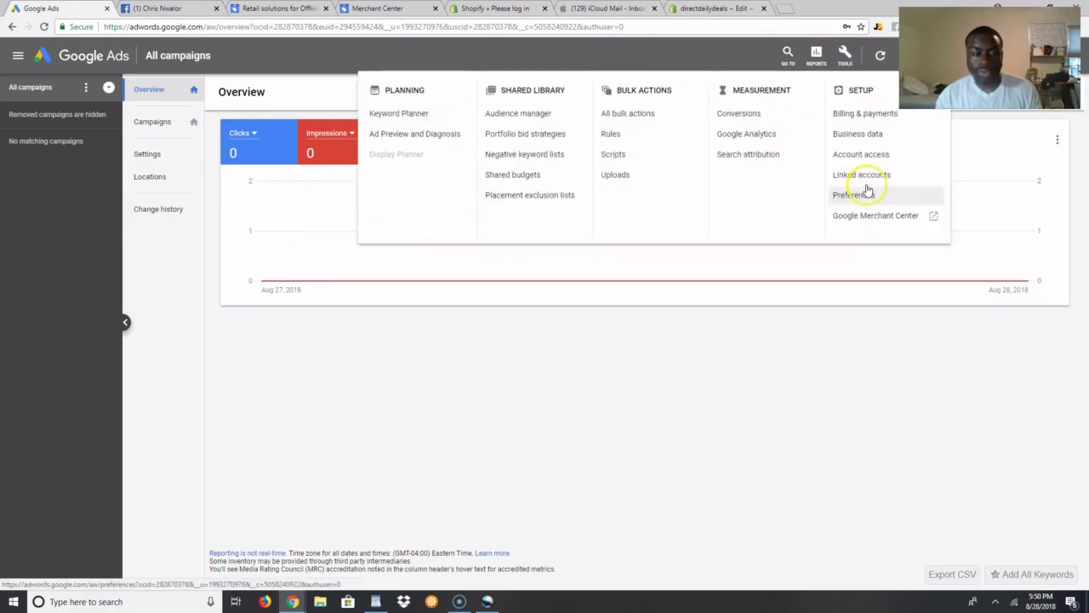
left_click(859, 115)
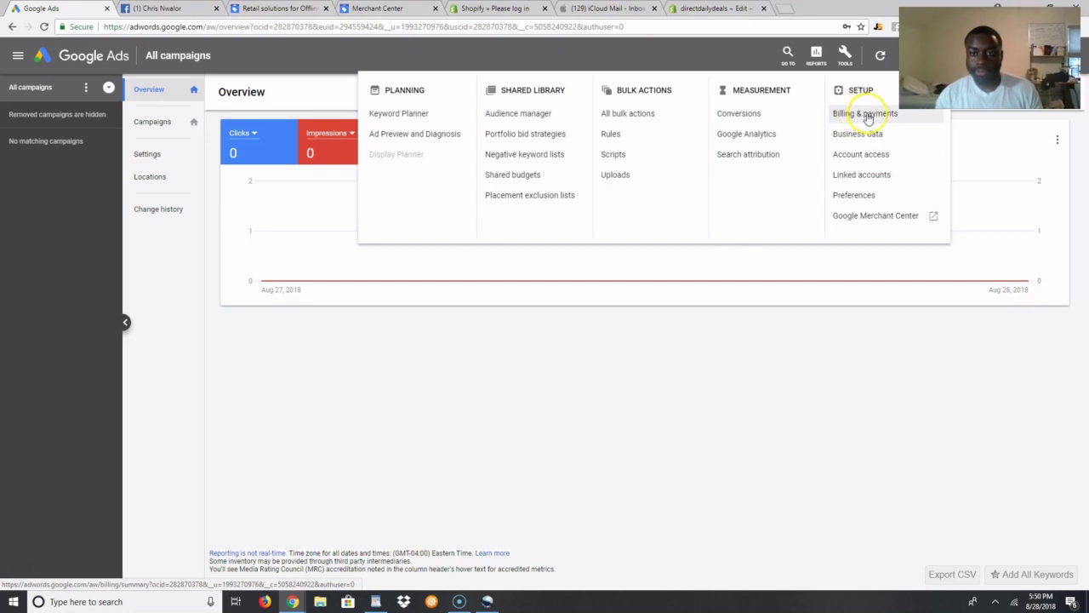
left_click(859, 123)
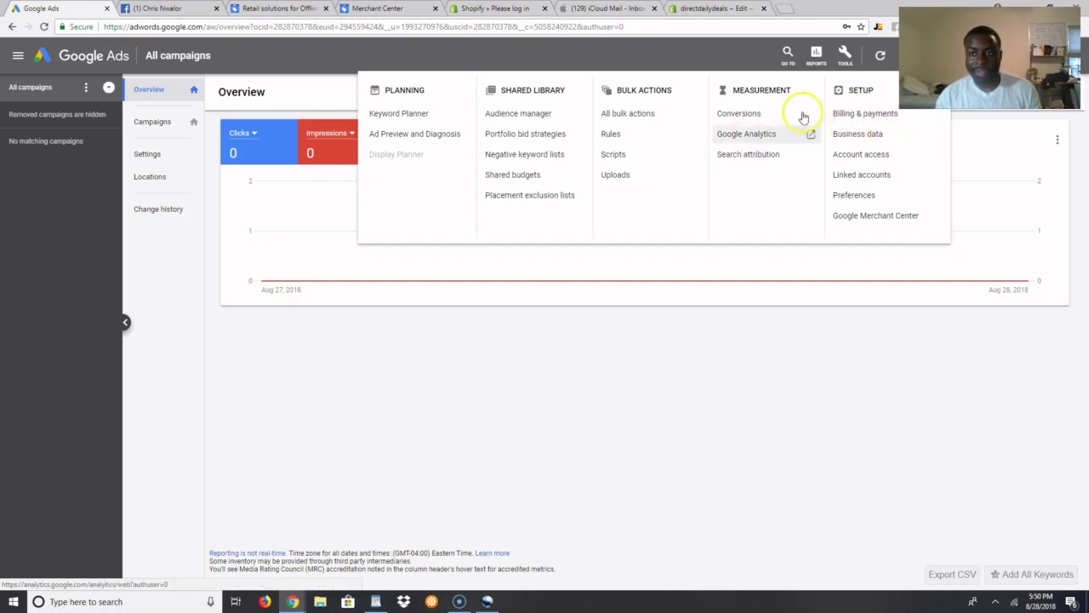
left_click(688, 421)
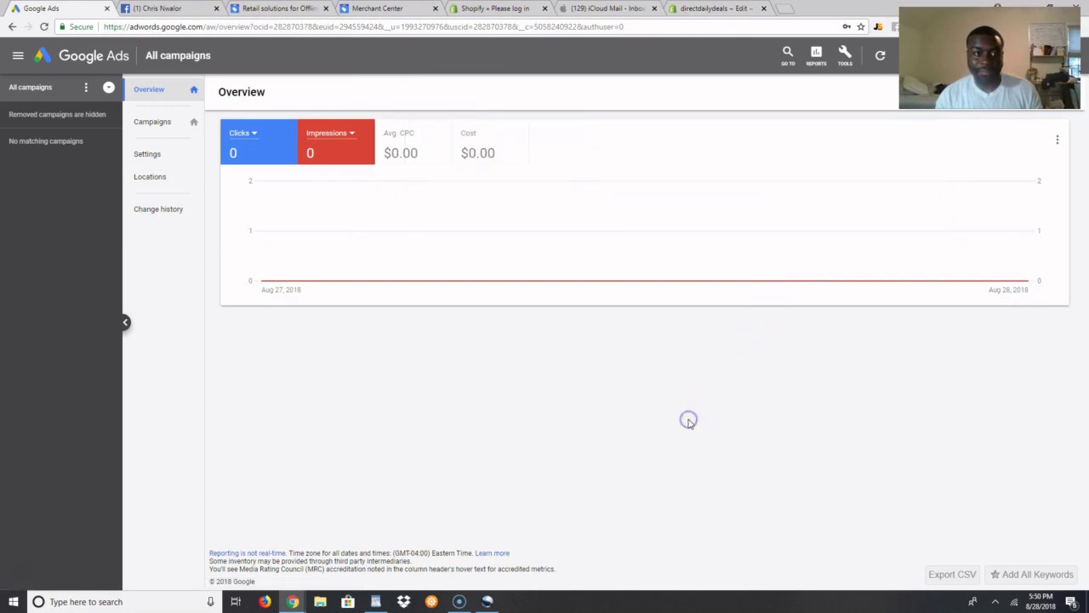
left_click(624, 266)
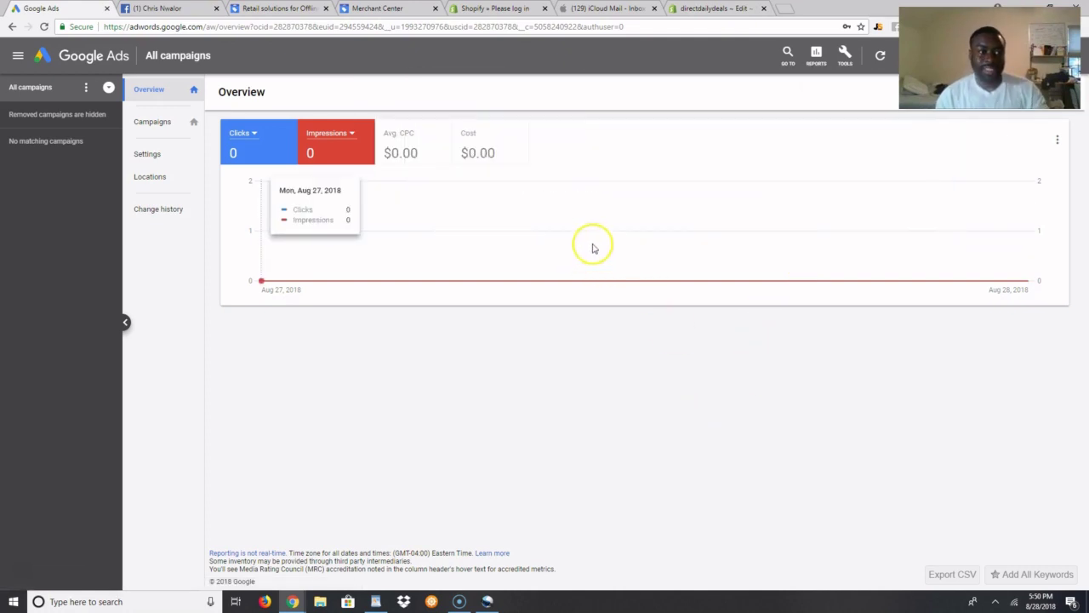
In Merchant Center, set the tax setup to configure no nexus for all states and save it.
left_click(366, 10)
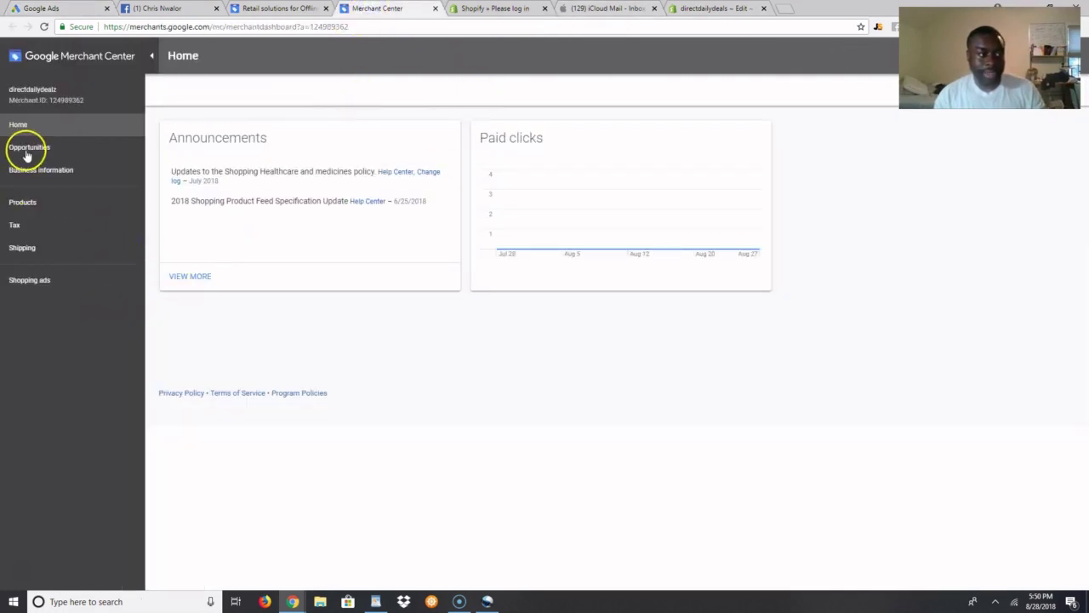
left_click(37, 227)
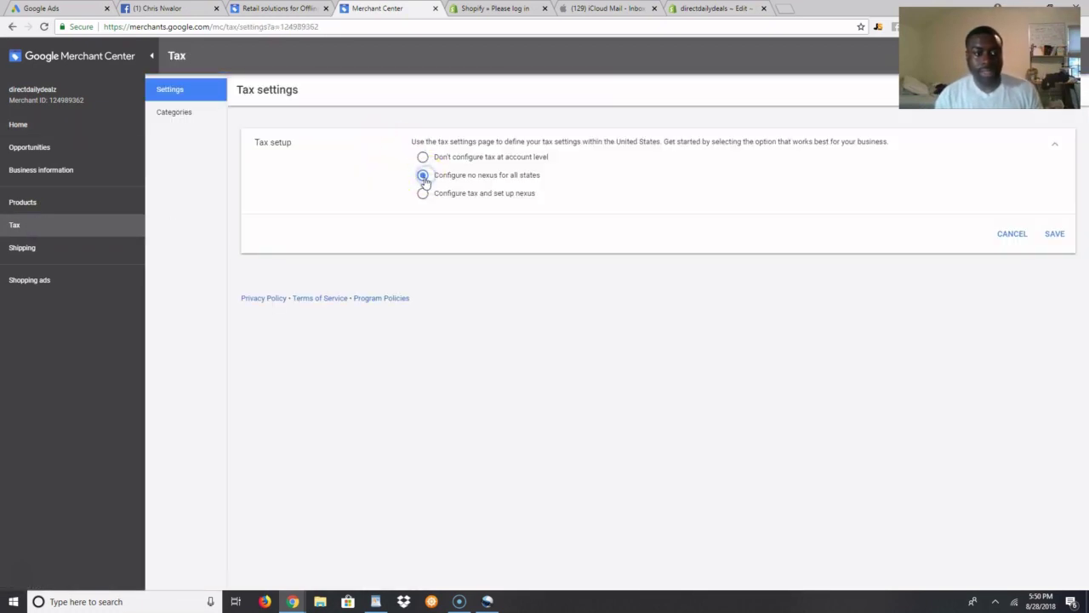
left_click(1055, 234)
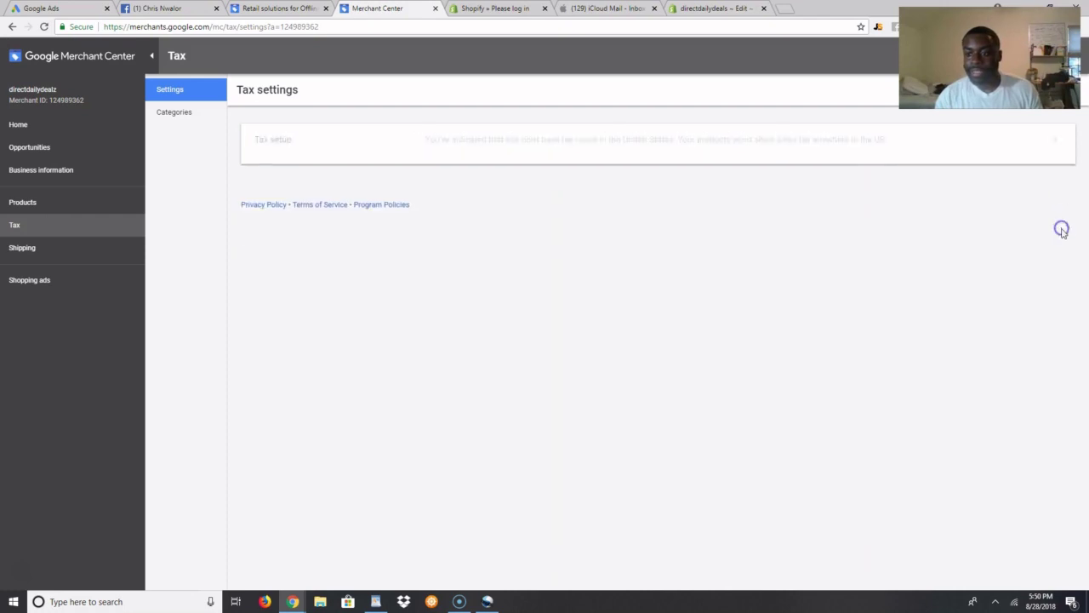
Create a new shipping service named Free Shipping with the United States as its service area.
left_click(29, 249)
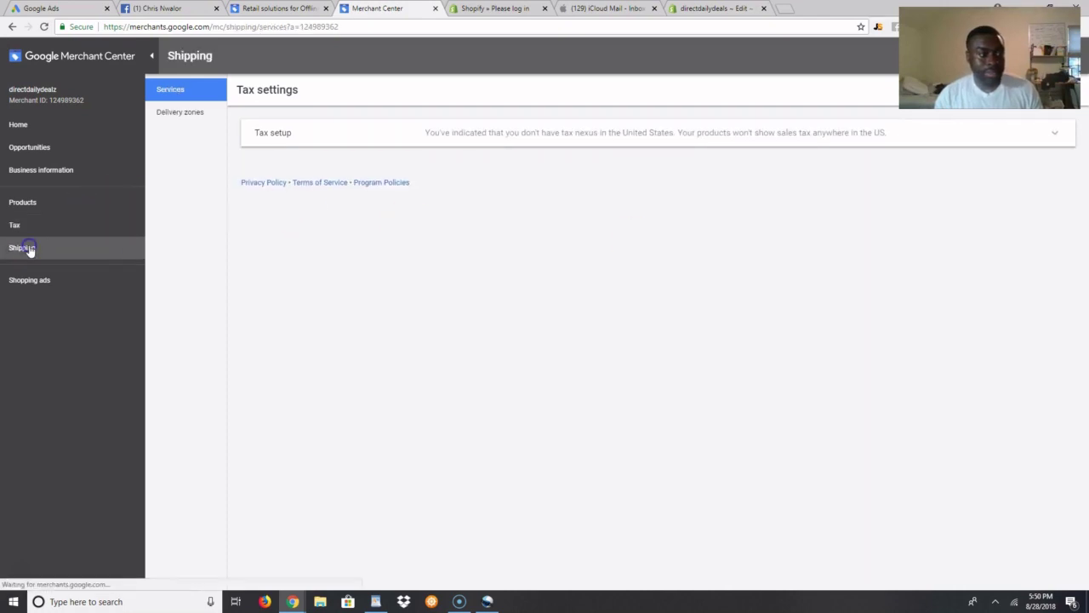
left_click(245, 132)
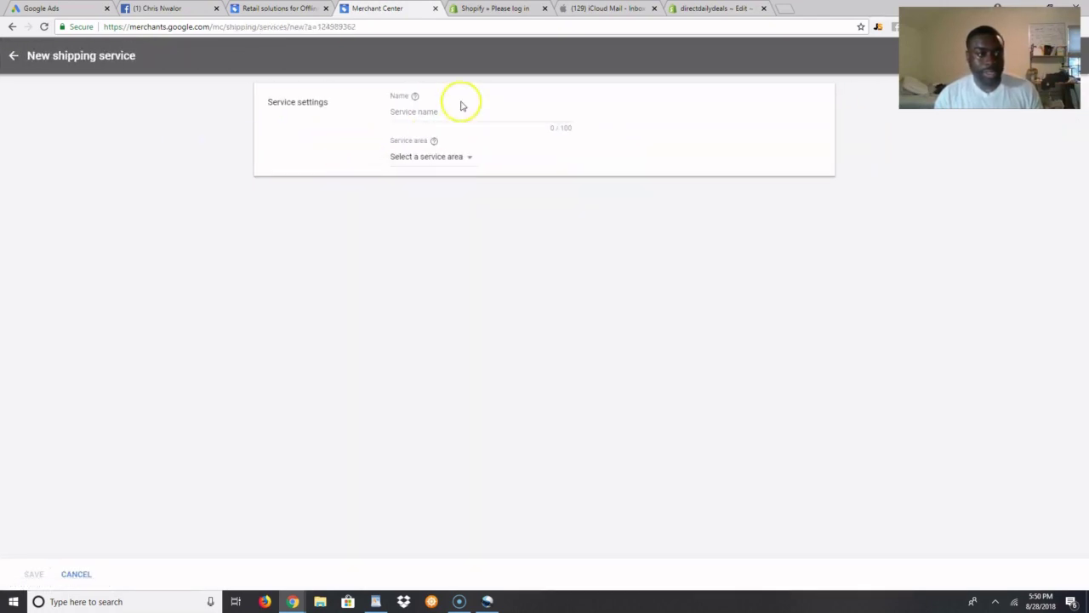
left_click(456, 116)
type("Free Shipping")
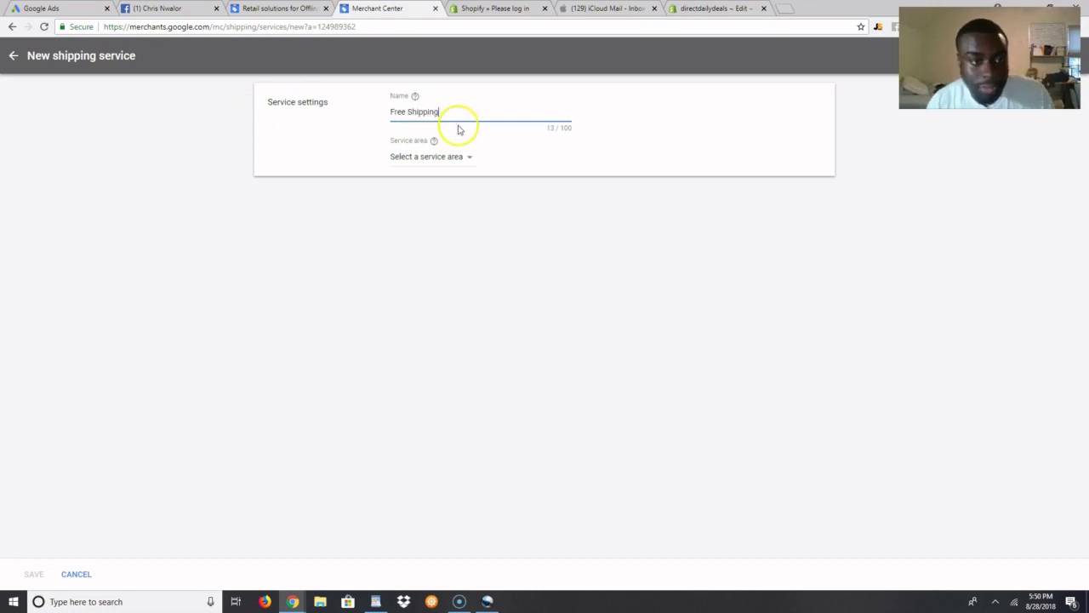
left_click(446, 159)
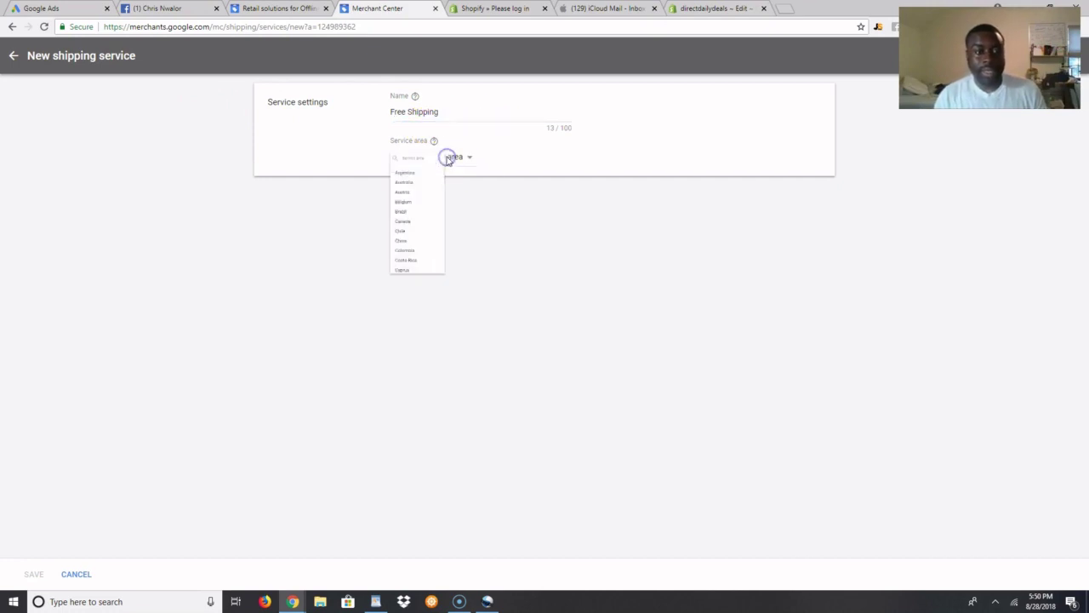
left_click(435, 162)
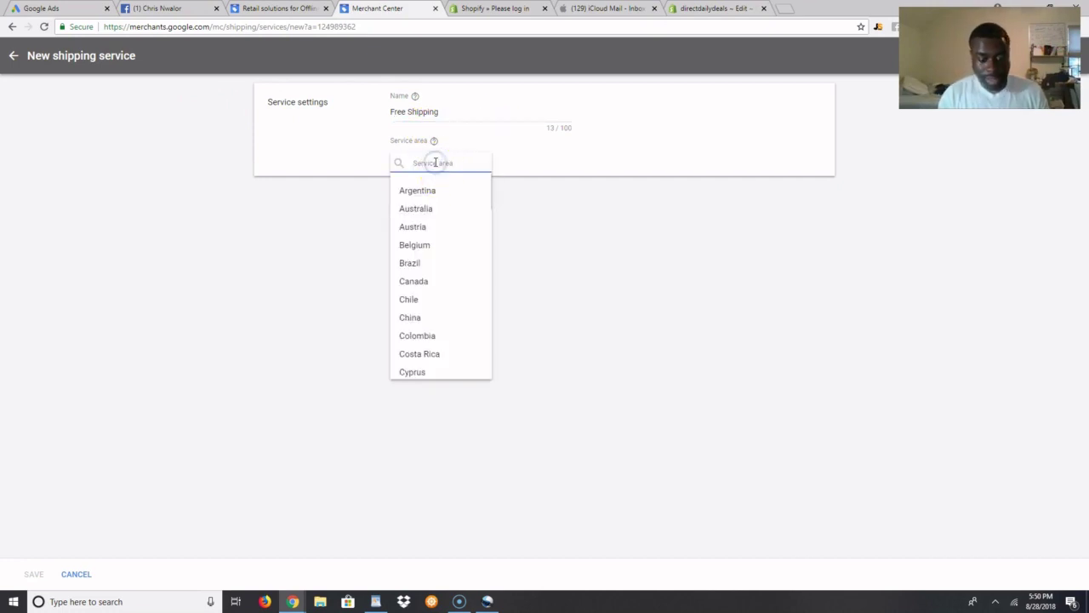
type("United")
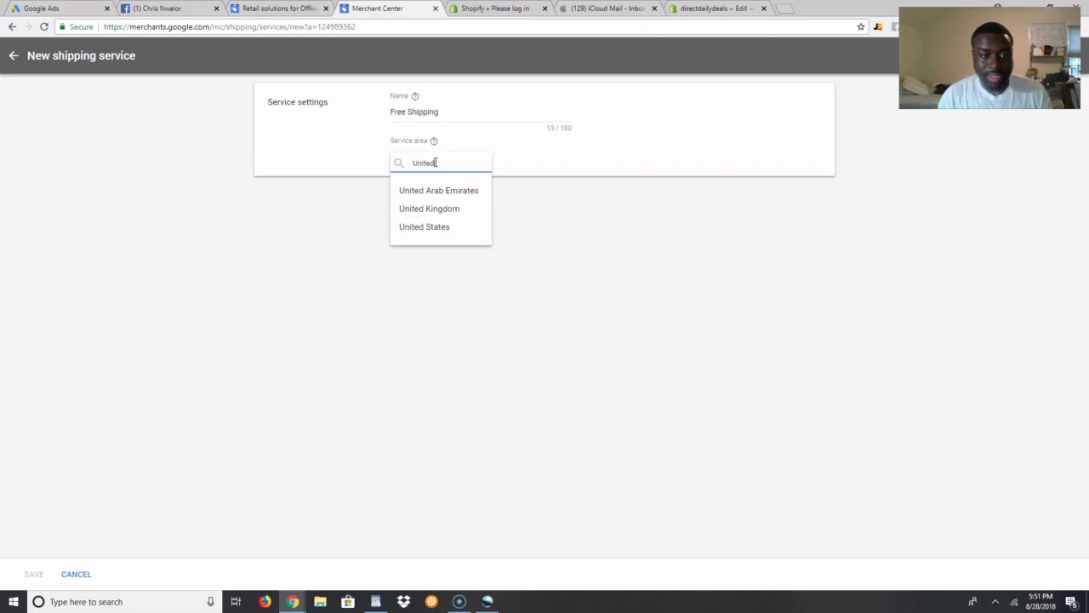
left_click(428, 226)
Set the order cutoff time to 12:00 AM in the (GMT-05:00) Eastern Time - Toronto [America/Toronto] timezone.
left_click(422, 256)
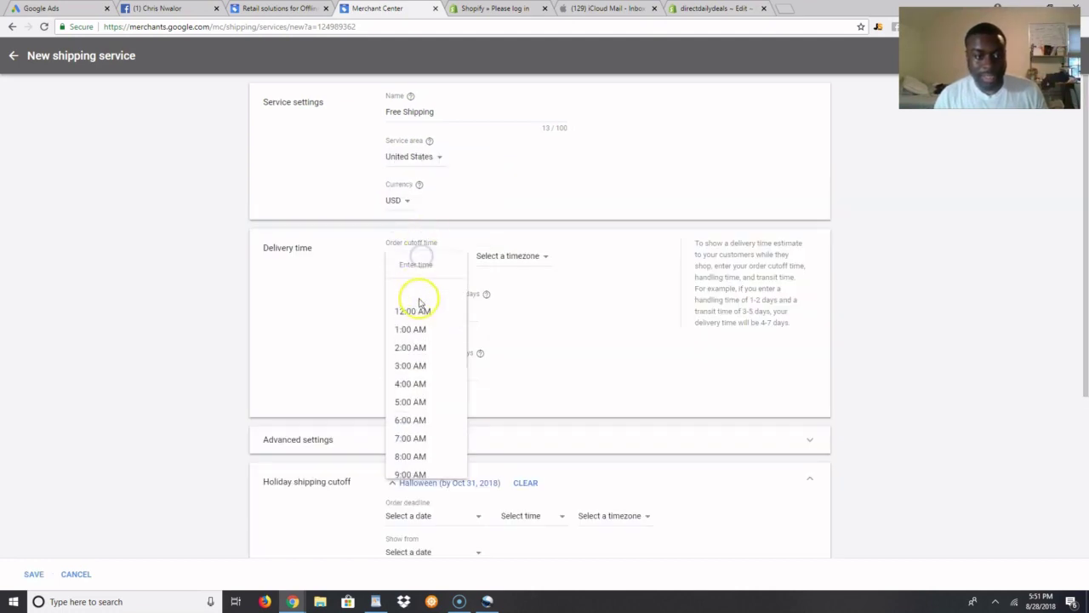
left_click(420, 304)
left_click(501, 254)
scroll(537, 314, "down", 5)
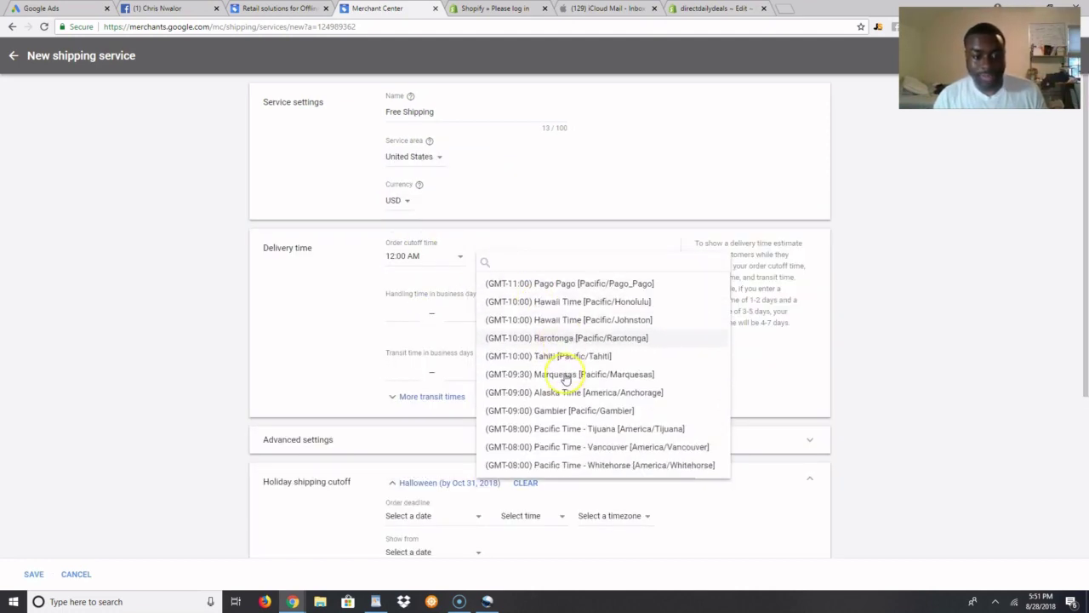
scroll(566, 380, "down", 3)
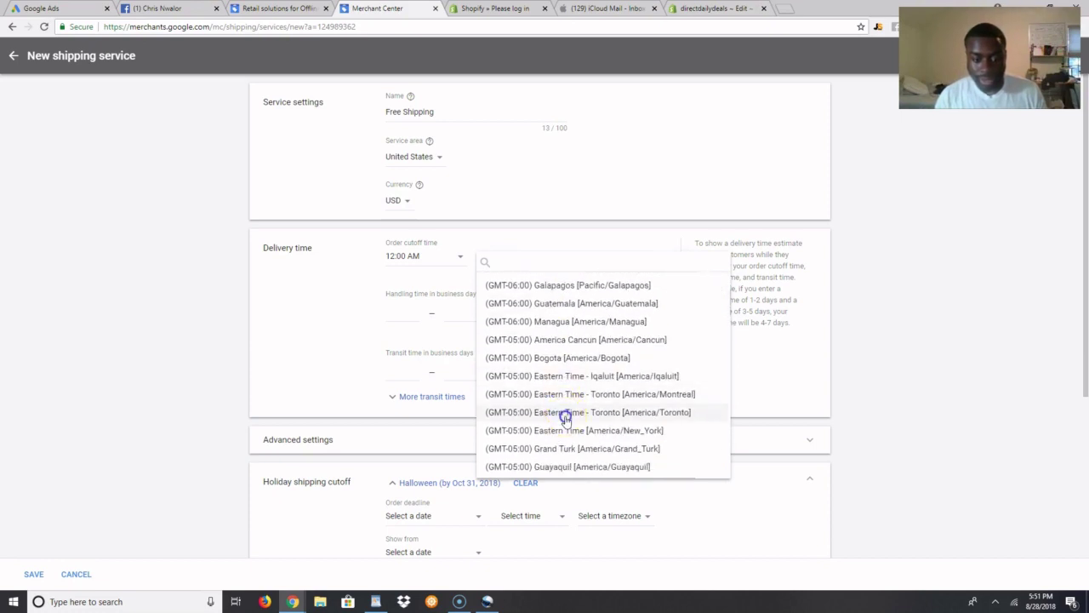
left_click(565, 414)
Set the handling time to 1–3 business days and the transit time to 3–7 business days.
left_click(402, 315)
type("1")
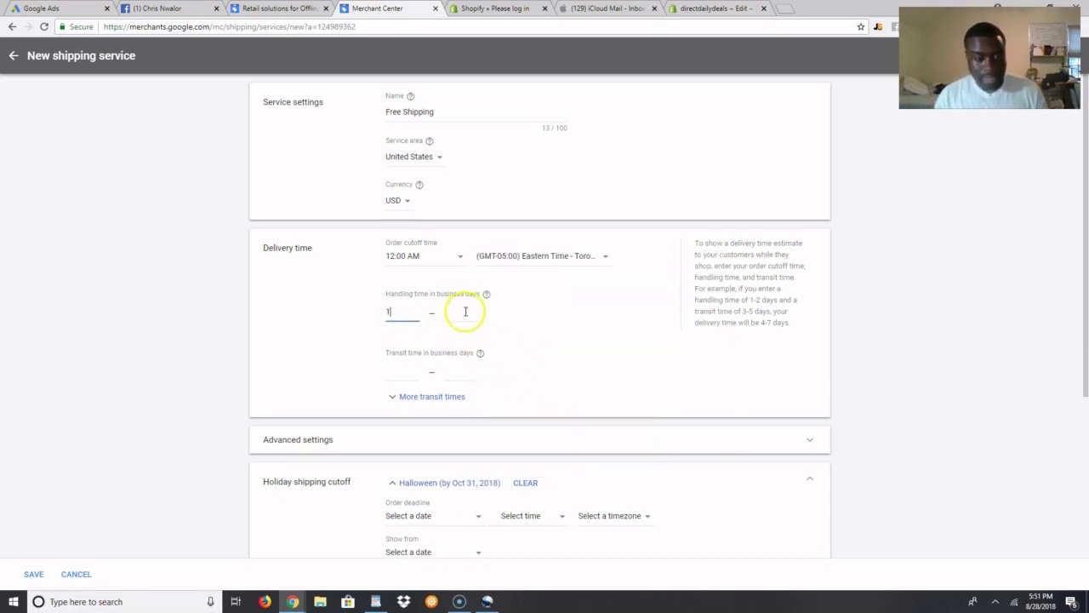
left_click(456, 311)
type("3")
left_click(403, 372)
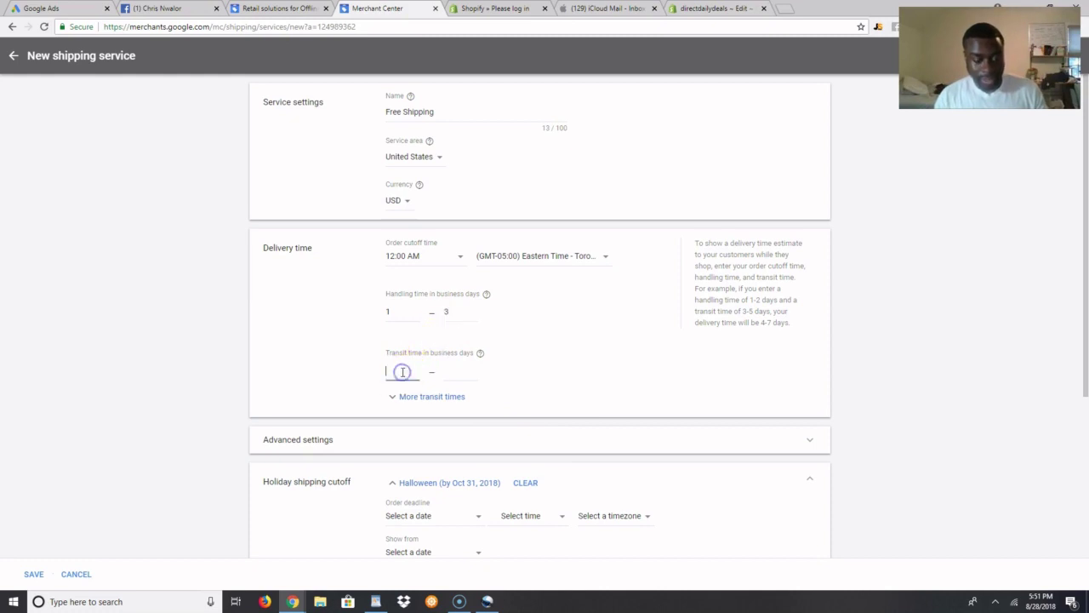
type("3")
left_click(451, 370)
type("7")
Add a shipping rate named Free Shipping with a single fixed rate of $0.00 for all orders, and save the shipping service.
scroll(451, 370, "down", 2)
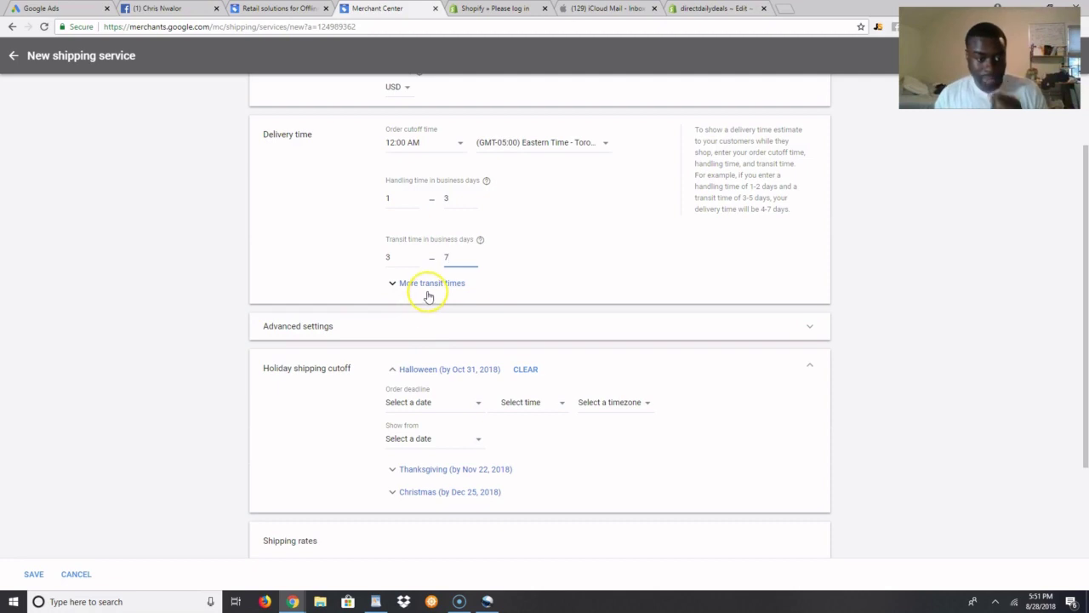
scroll(428, 295, "down", 2)
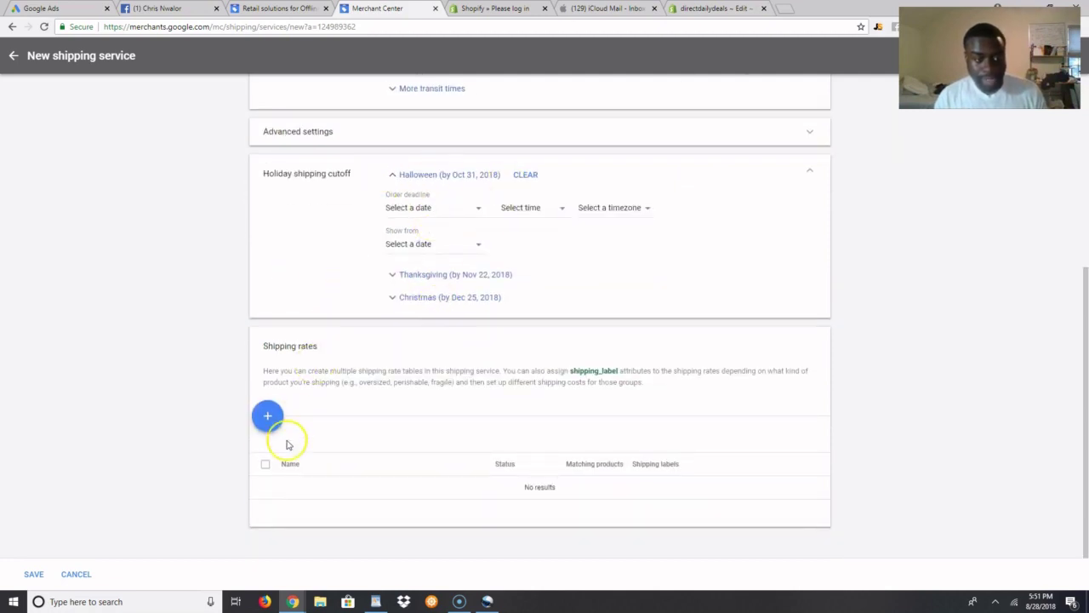
left_click(269, 416)
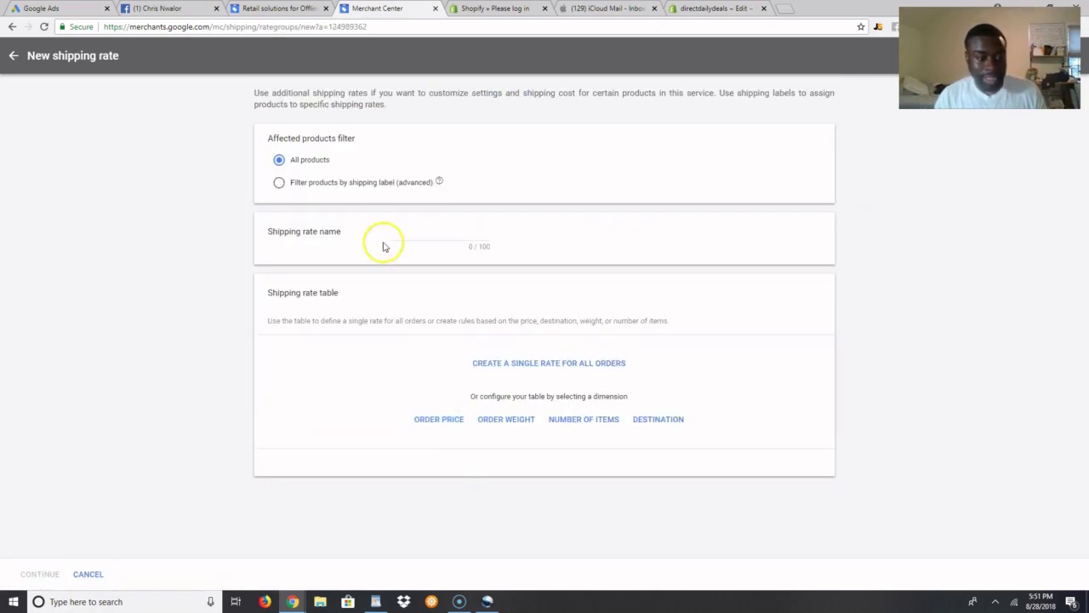
left_click(410, 235)
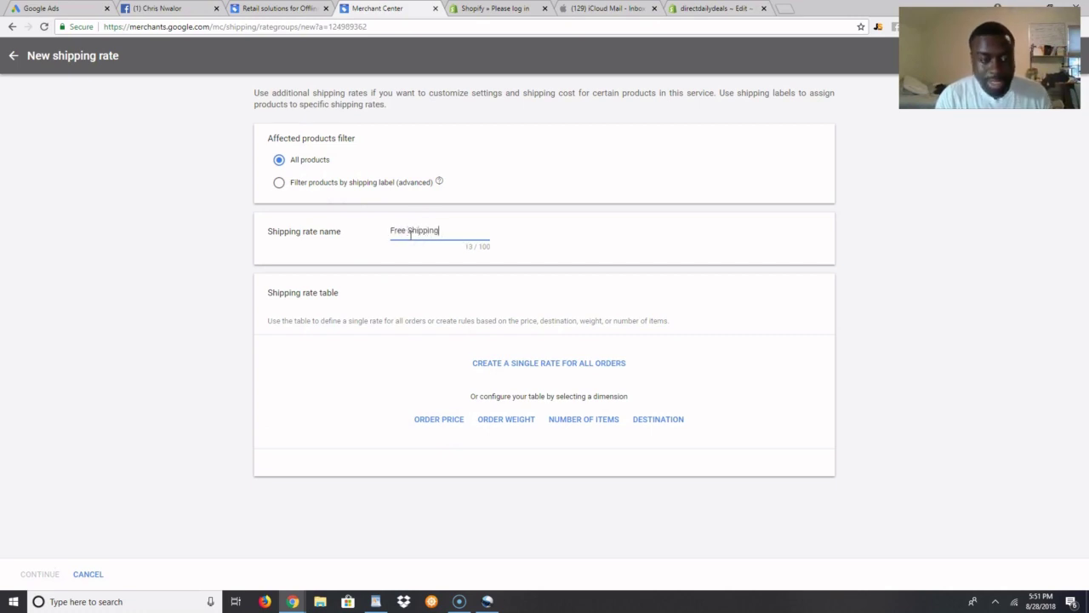
left_click(557, 363)
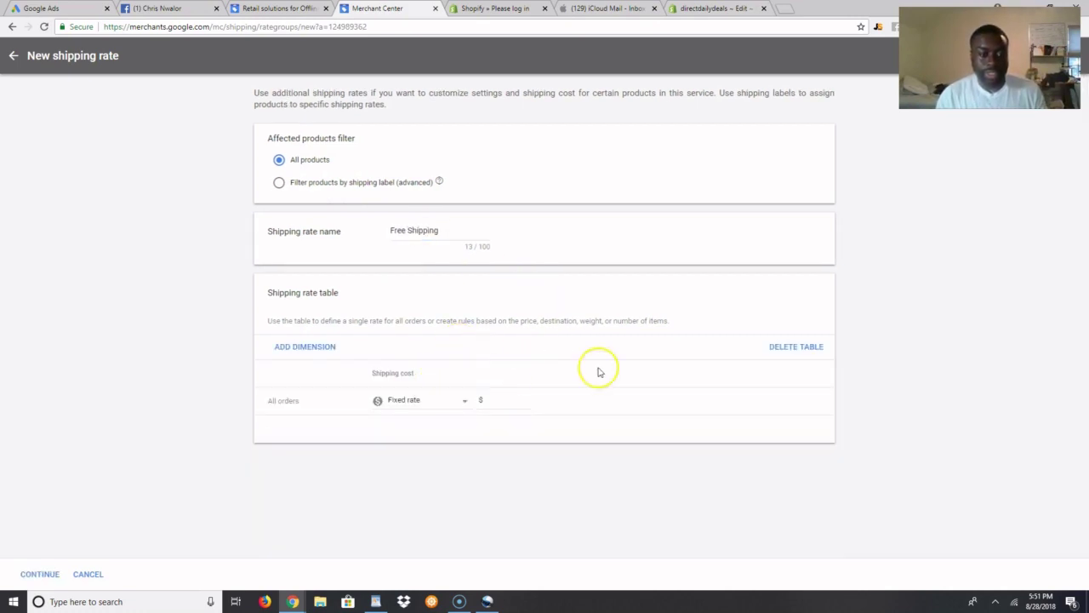
left_click(498, 399)
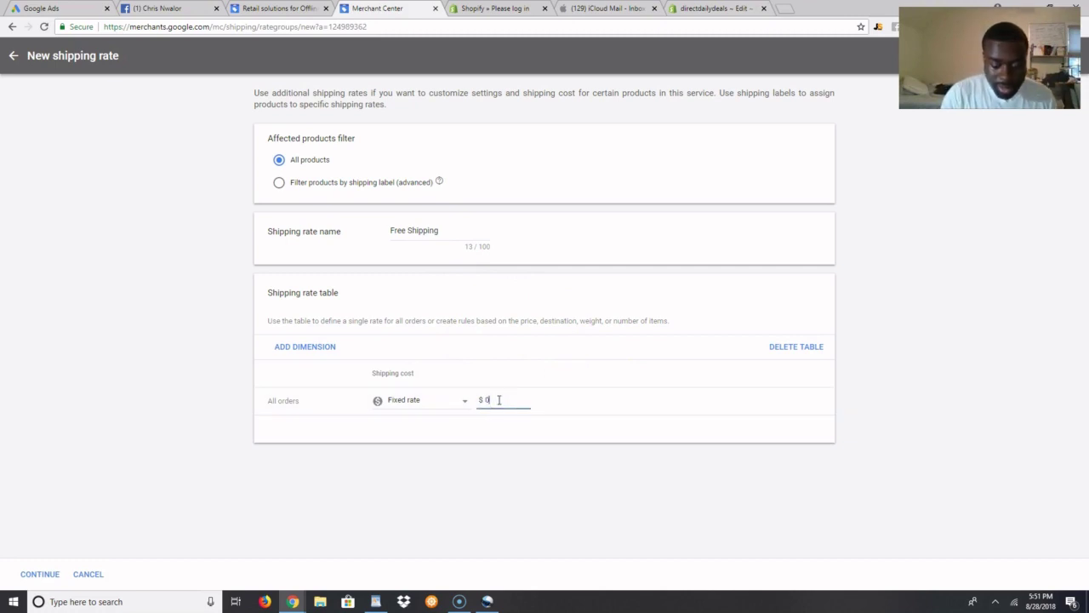
type("0.00")
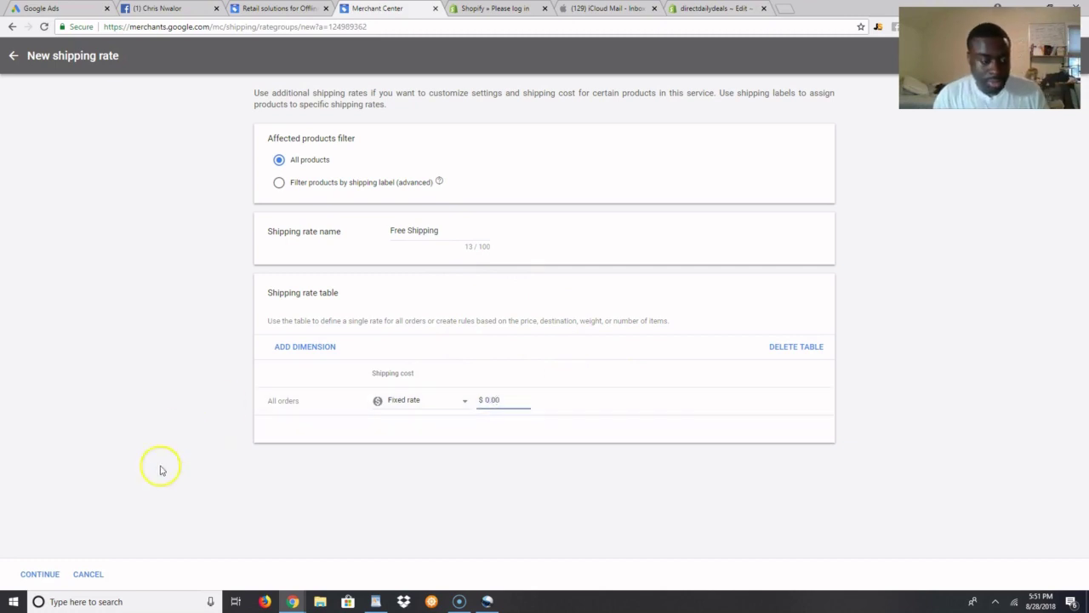
left_click(40, 574)
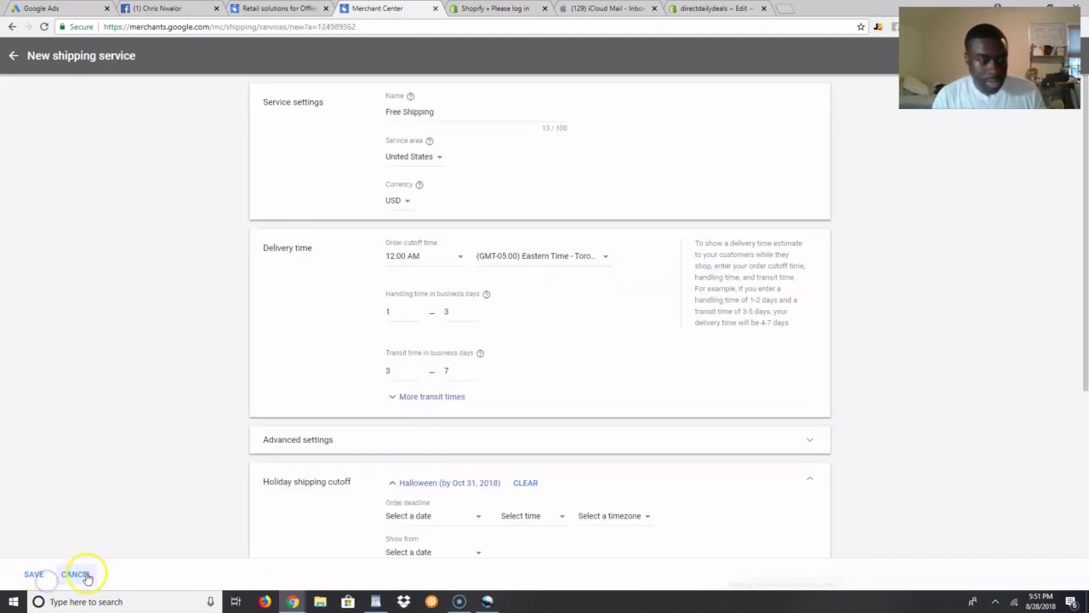
left_click(38, 579)
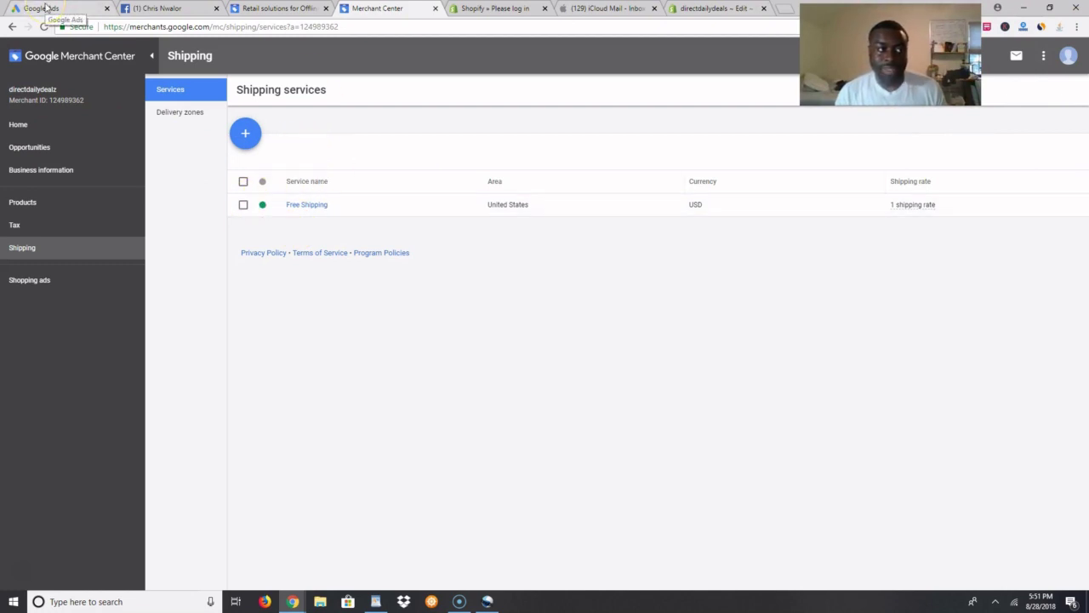
Examine Merchant Center's Google Ads account linking page and the Linked accounts page in Google Ads.
left_click(1044, 56)
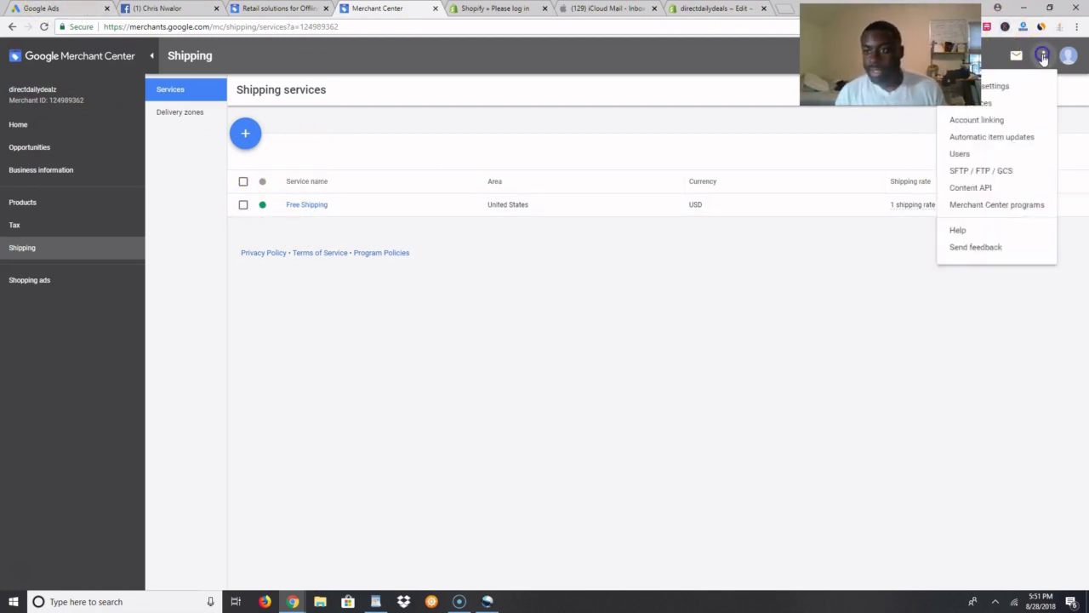
left_click(994, 125)
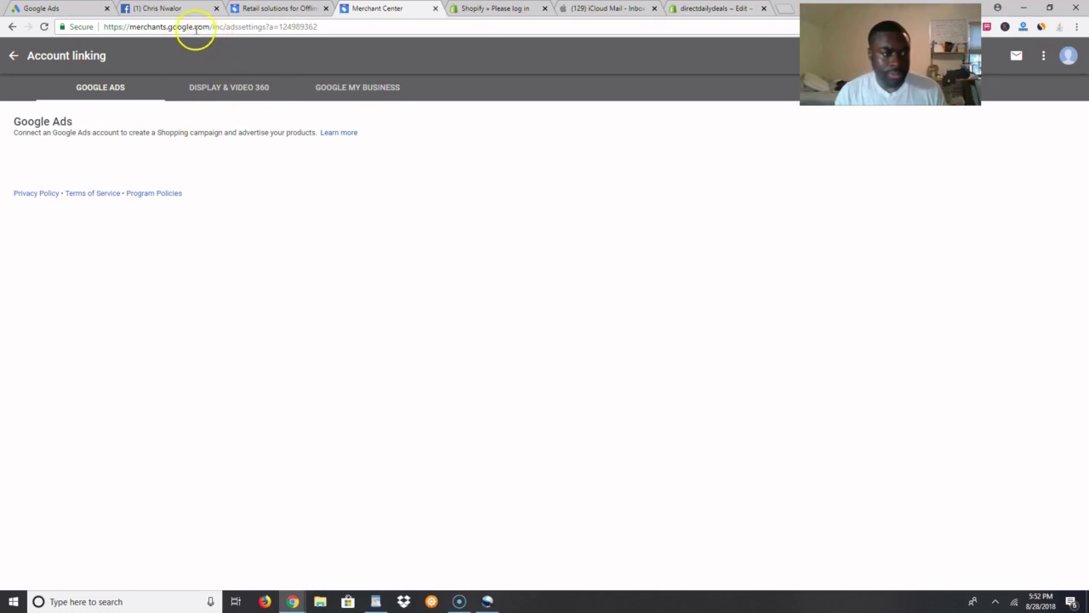
left_click(1045, 58)
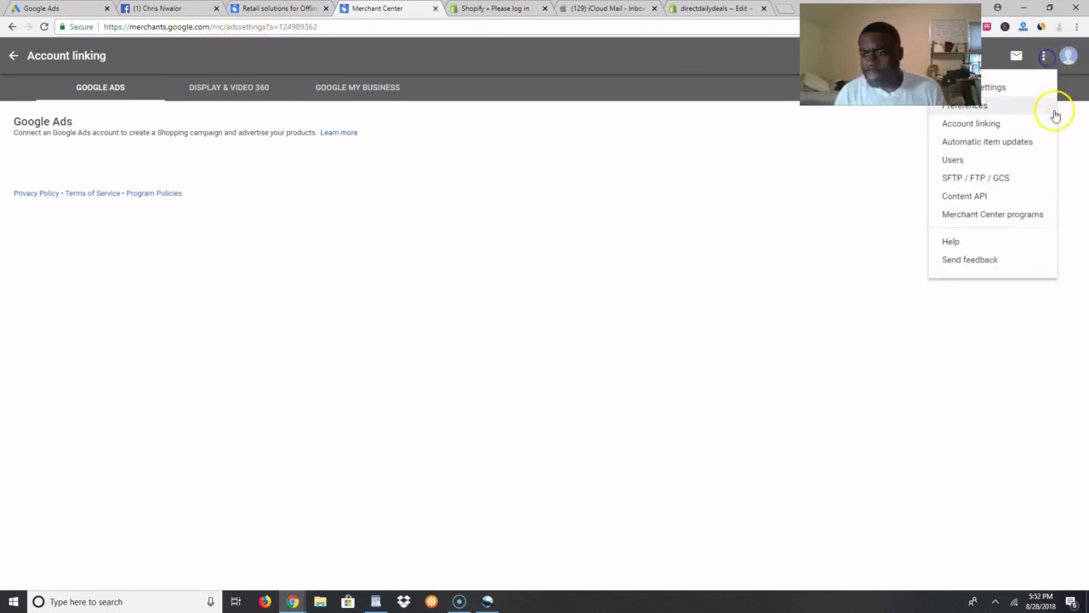
left_click(1037, 127)
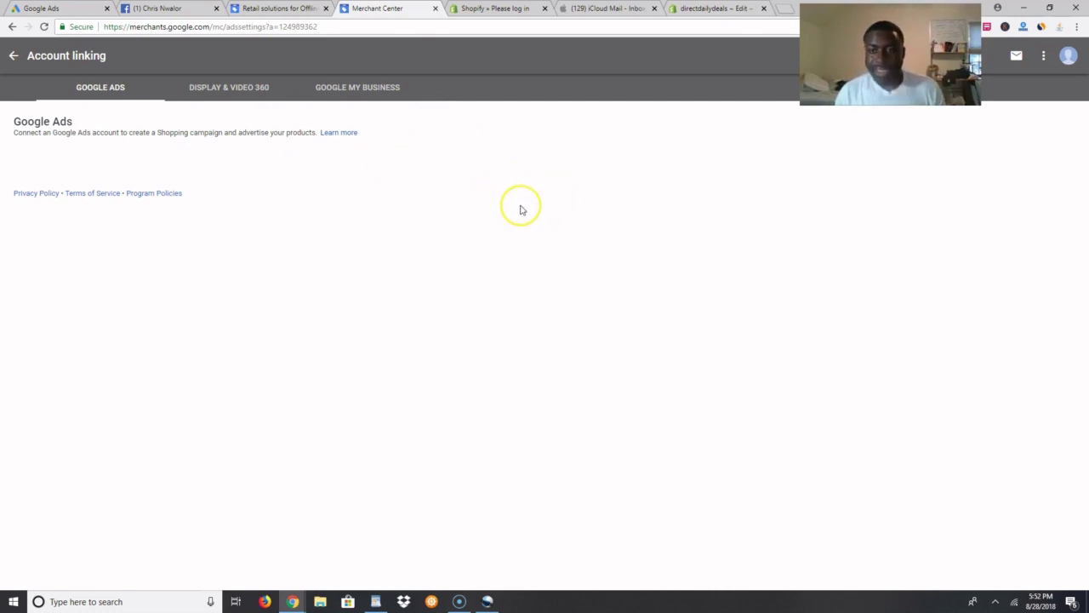
left_click(42, 9)
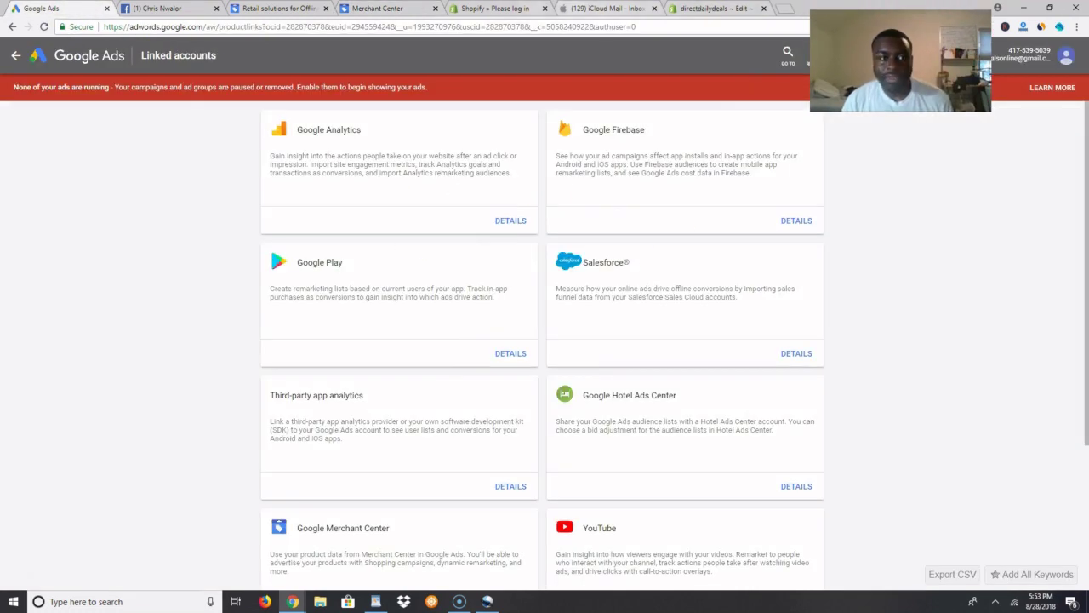
left_click(377, 8)
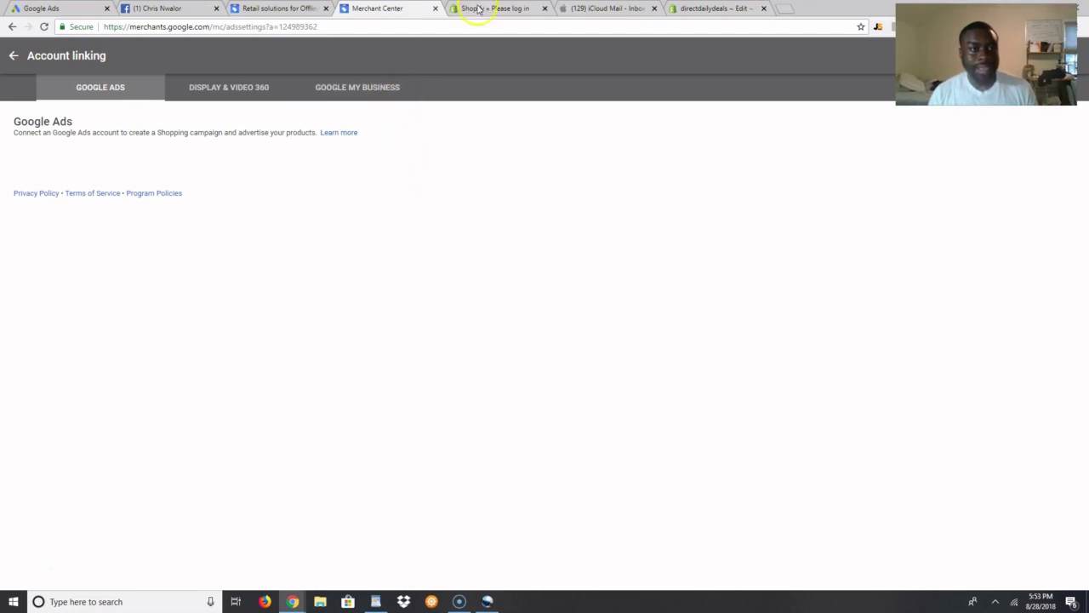
Switch to the Shopify admin, go to the Shopify App Store and search for "google shopping feed".
left_click(715, 9)
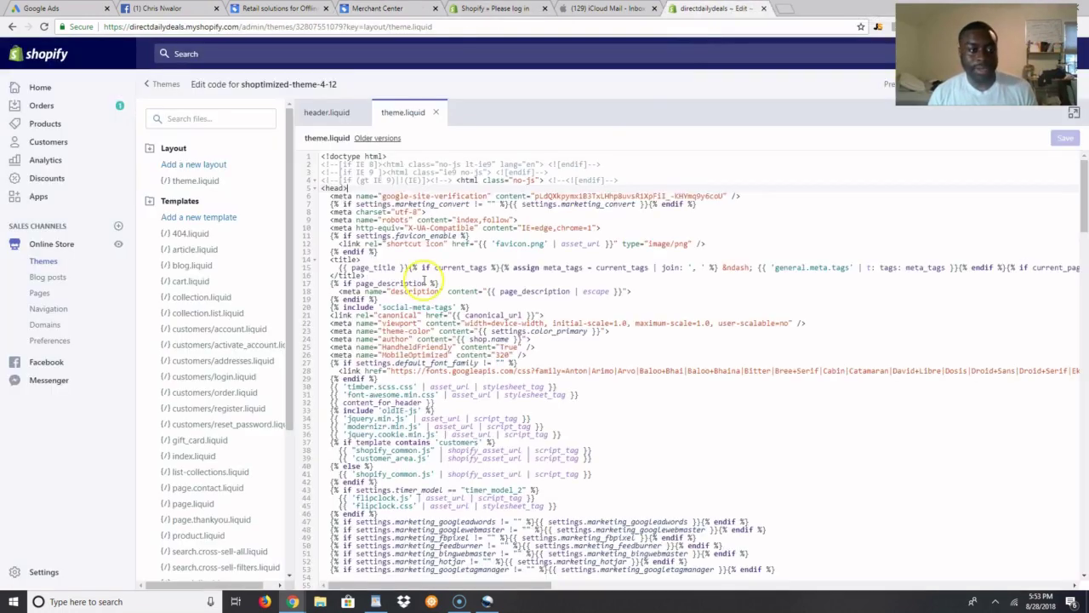
left_click(34, 201)
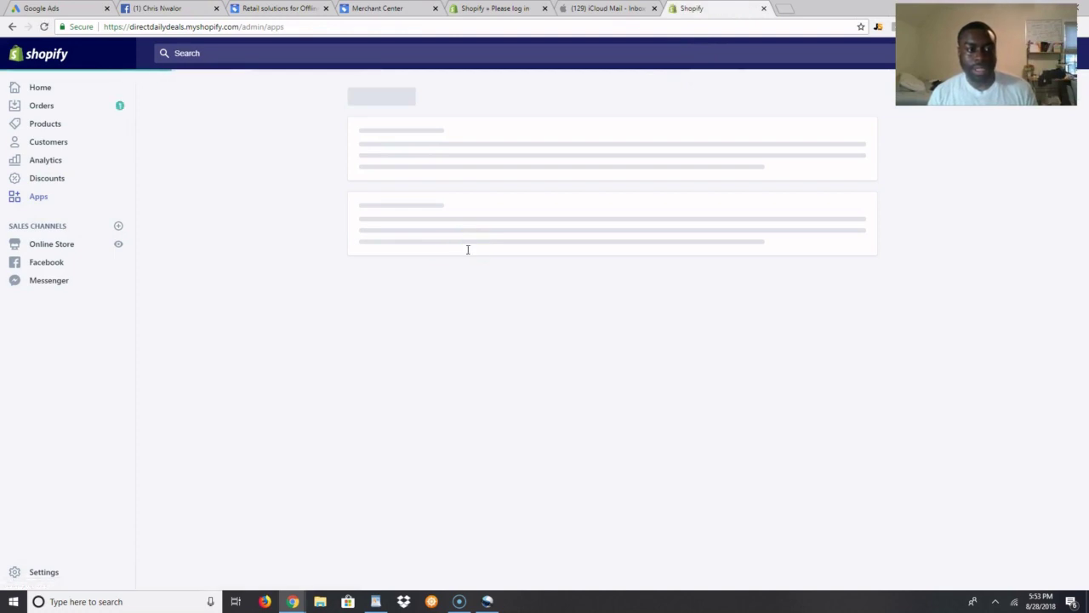
left_click(816, 103)
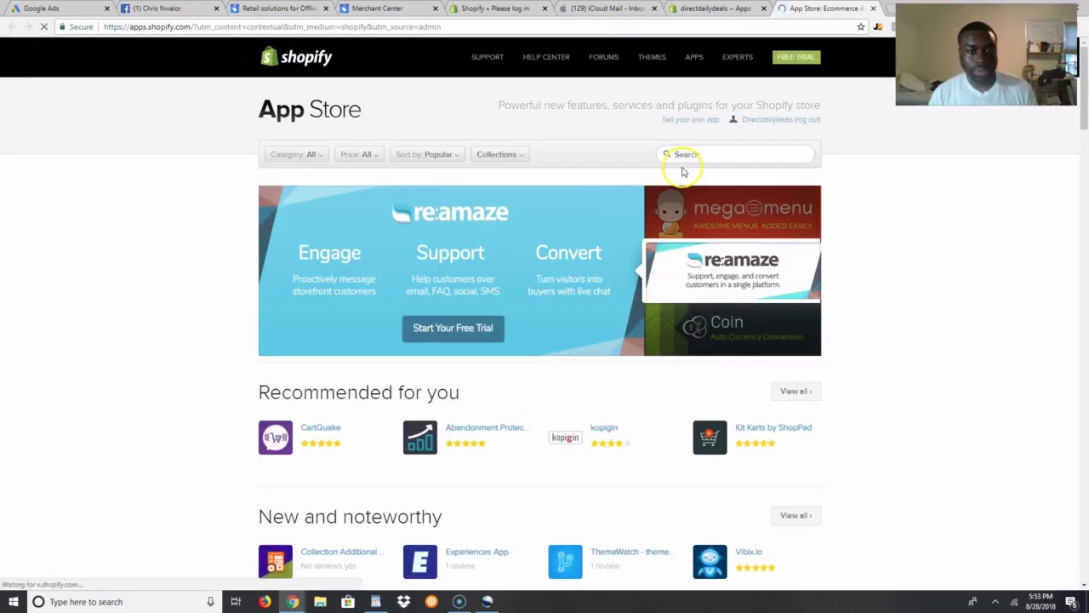
left_click(689, 152)
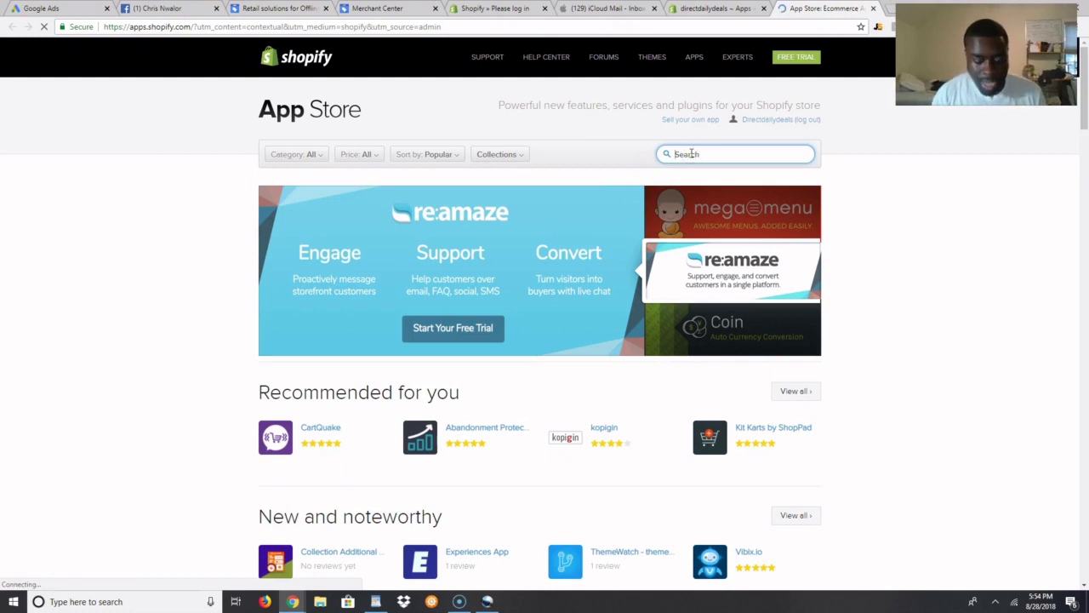
type("google sh")
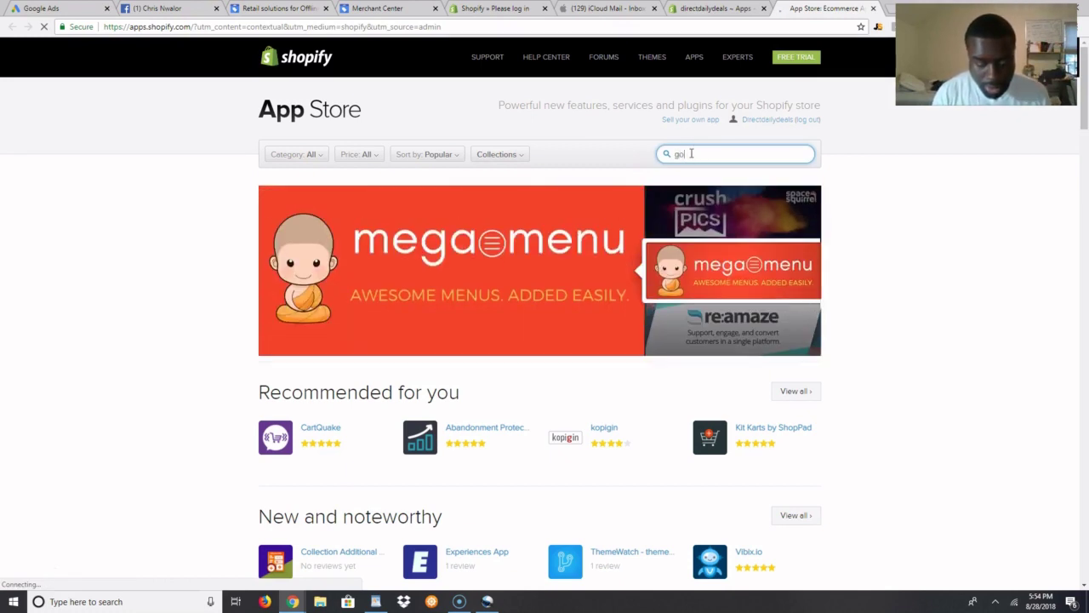
type("oppin")
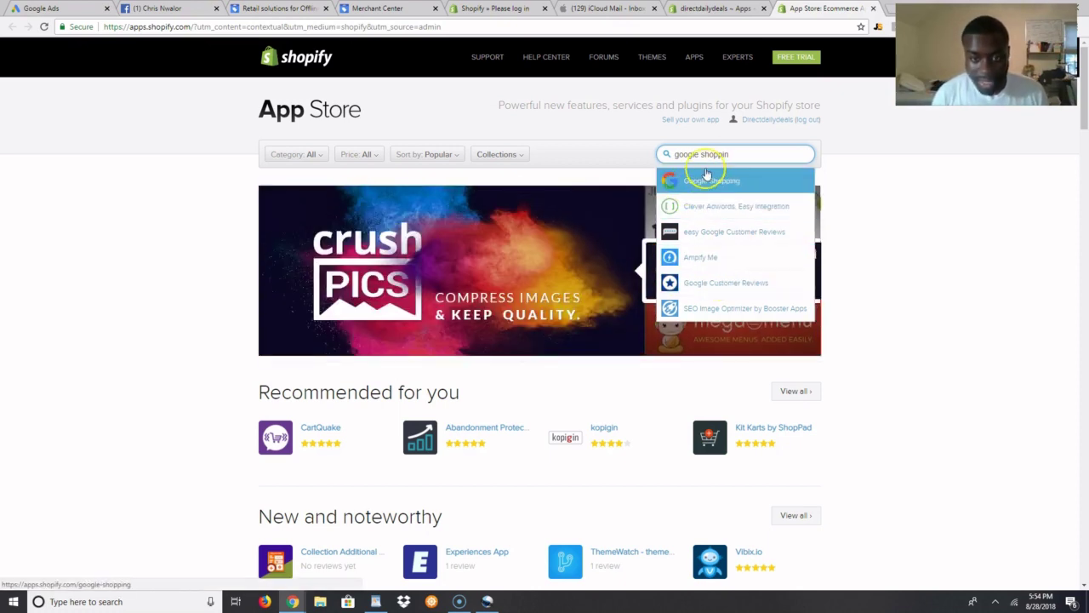
type("g feed")
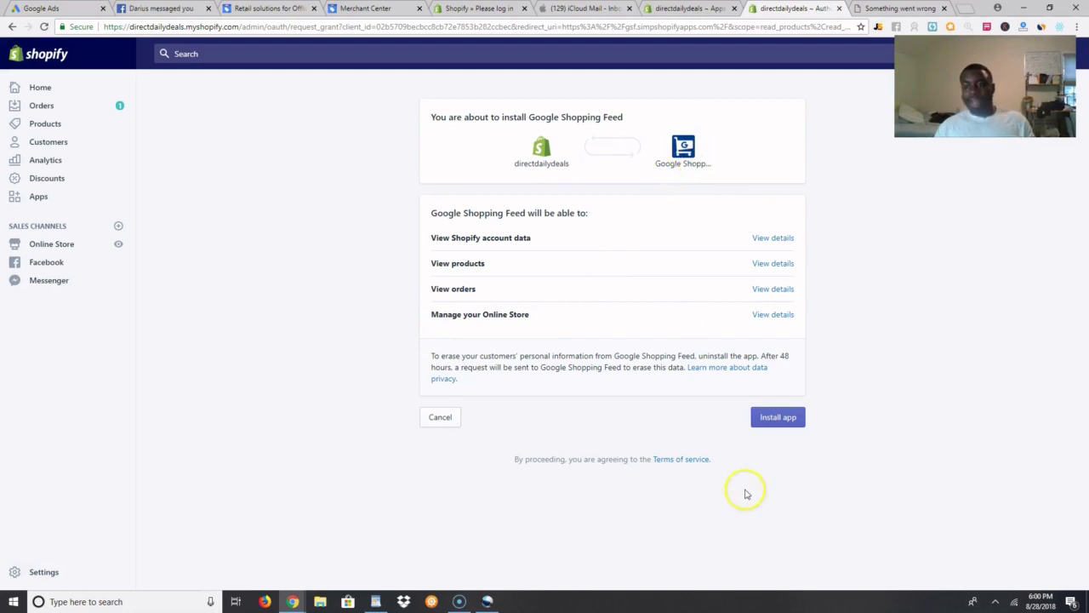
Install the Google Shopping Feed app and select the store's Merchant Center ID as the account to connect.
left_click(779, 420)
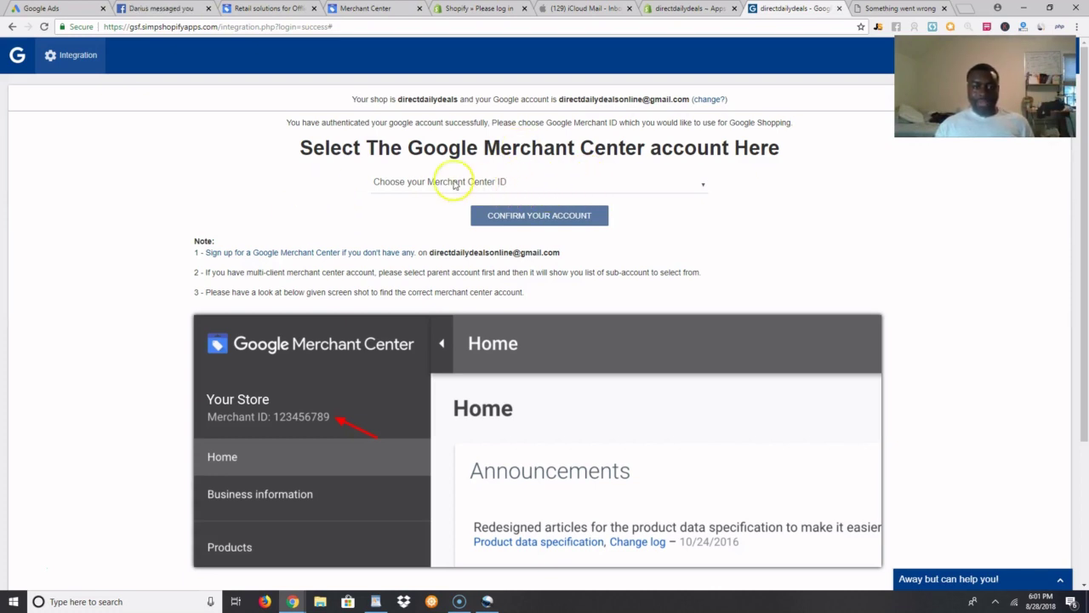
left_click(450, 182)
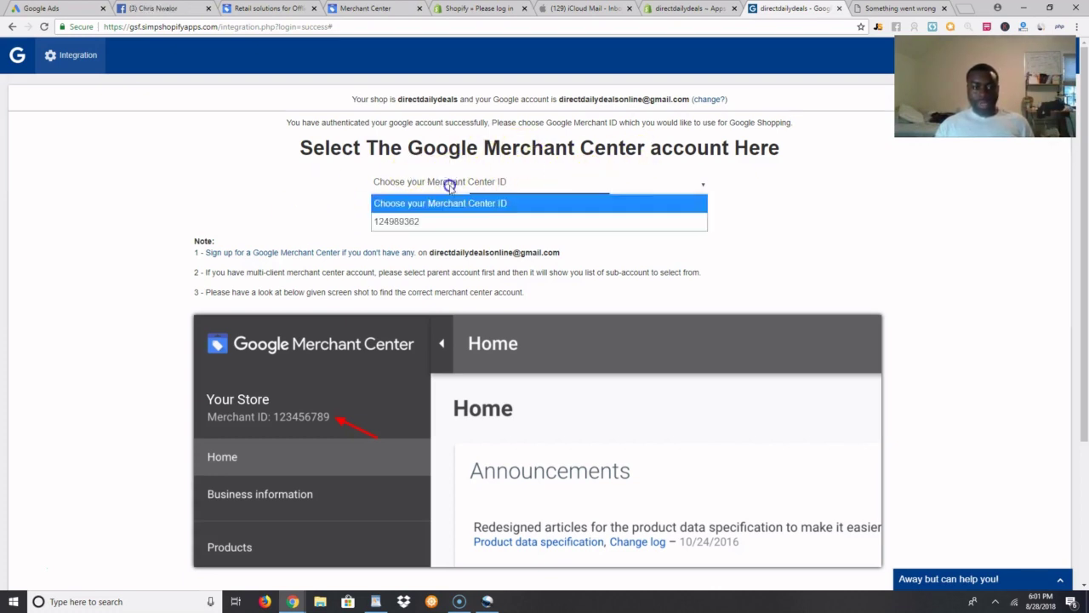
left_click(431, 218)
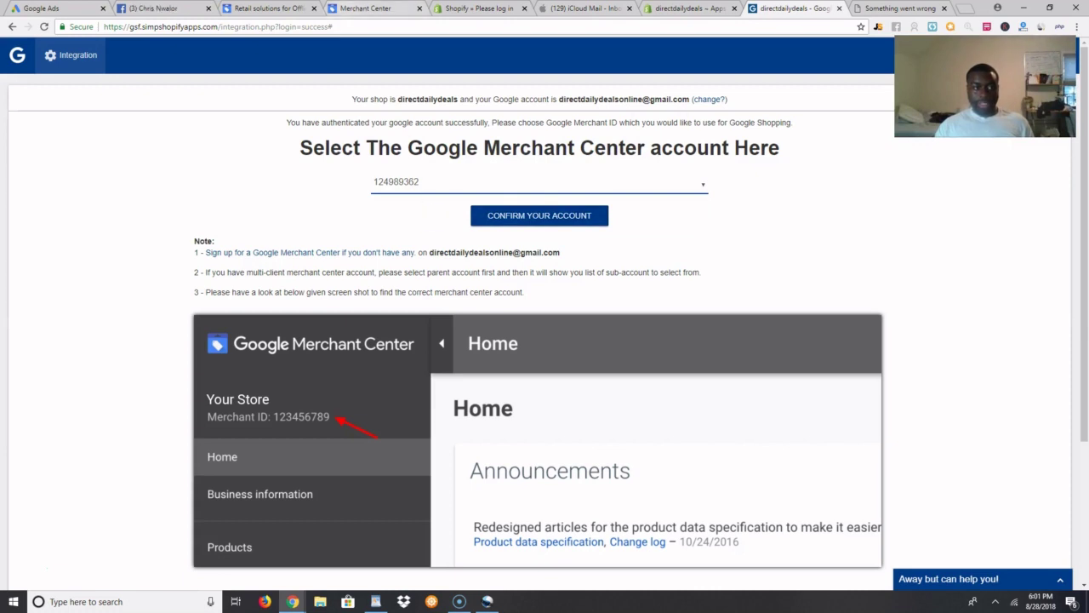
Check the merchant ID on Merchant Center's home page, and confirm the selected account in the Google Shopping Feed app.
left_click(366, 11)
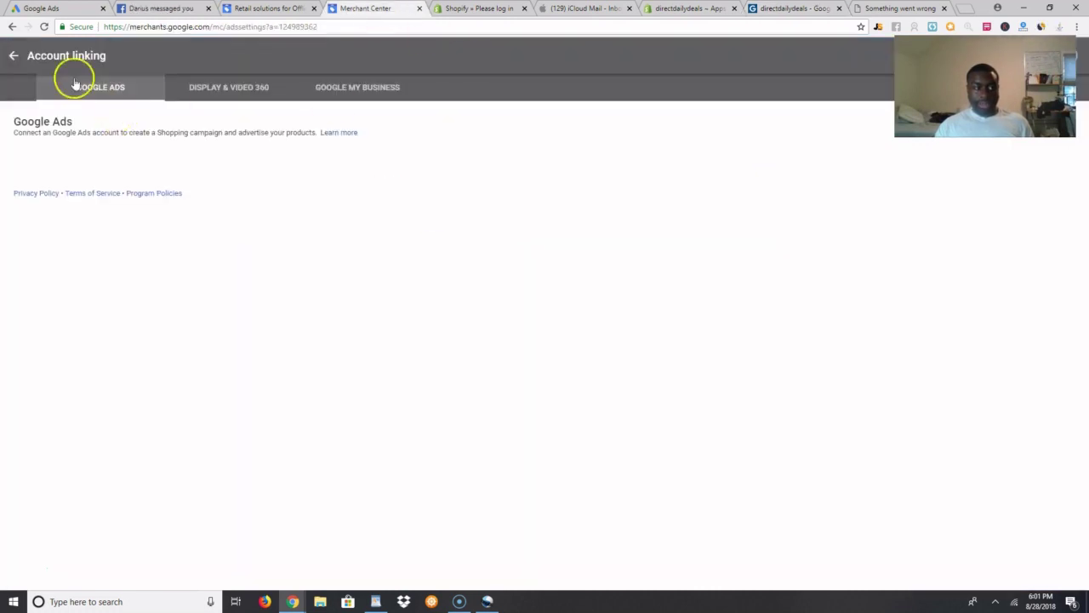
left_click(17, 59)
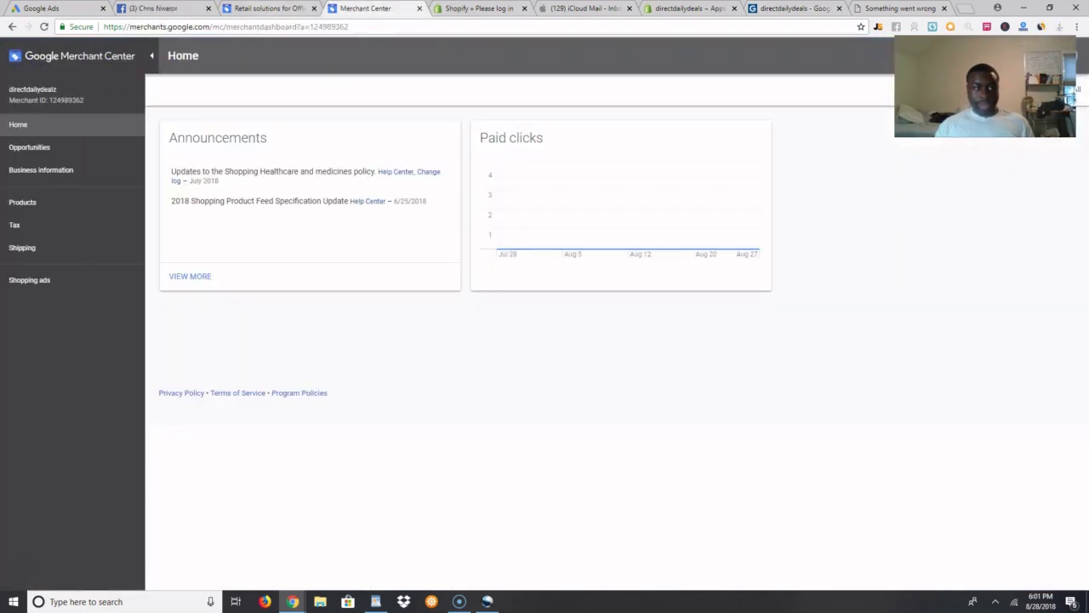
left_click(269, 8)
left_click(719, 9)
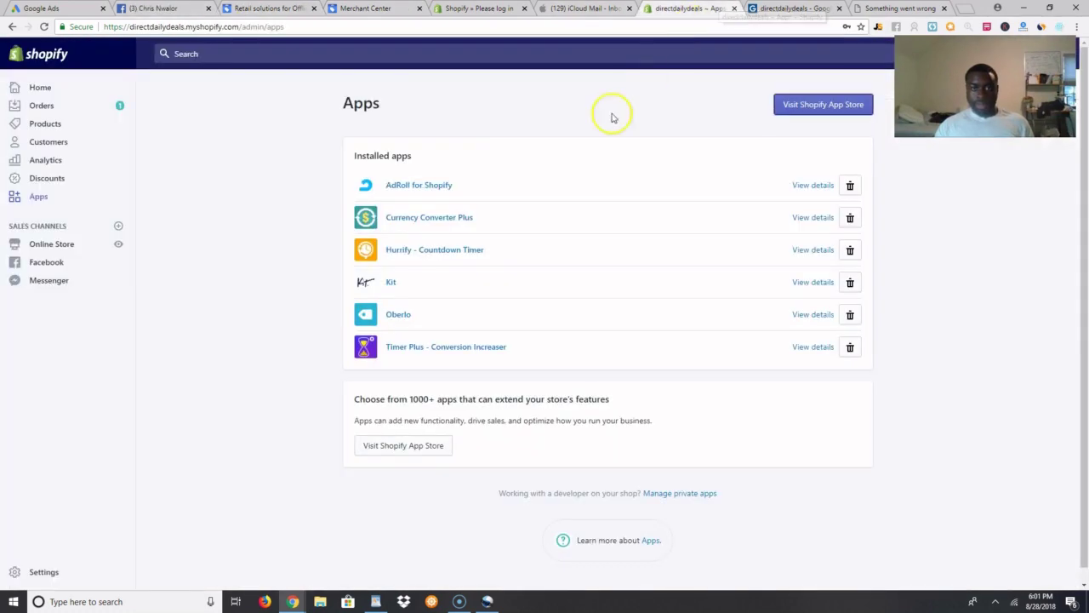
left_click(796, 8)
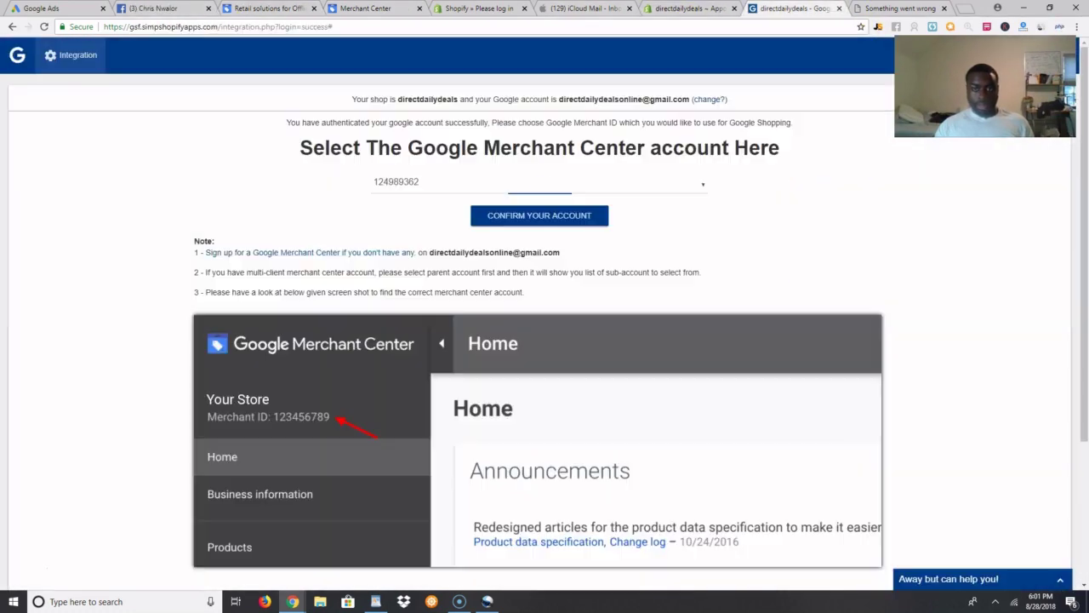
left_click(566, 215)
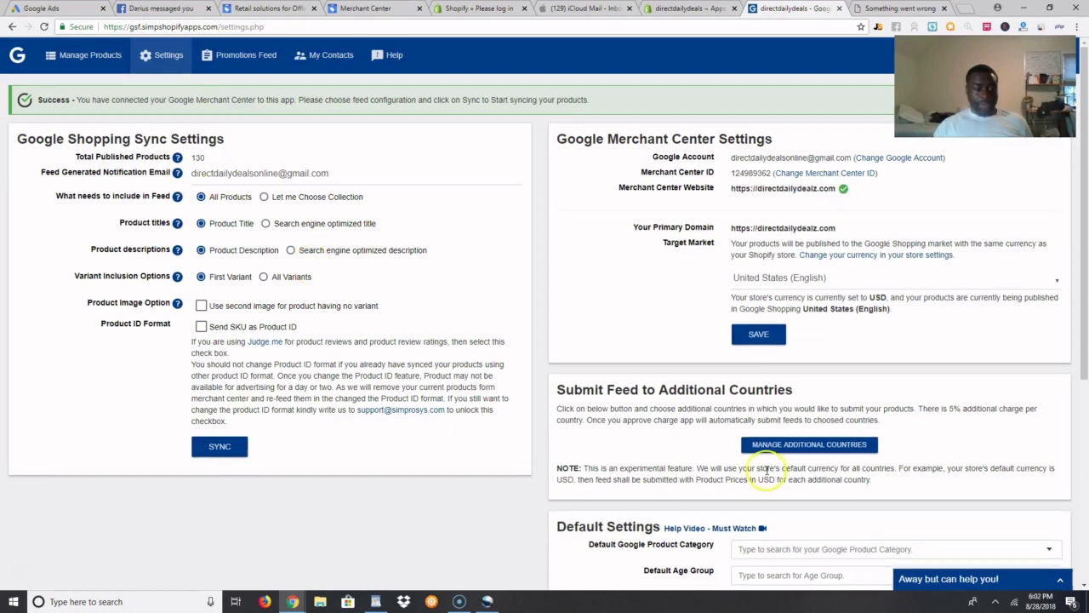
In the feed's default settings, set identifier management to Submit Product as Custom Product and the default gender to Unisex.
scroll(769, 463, "down", 3)
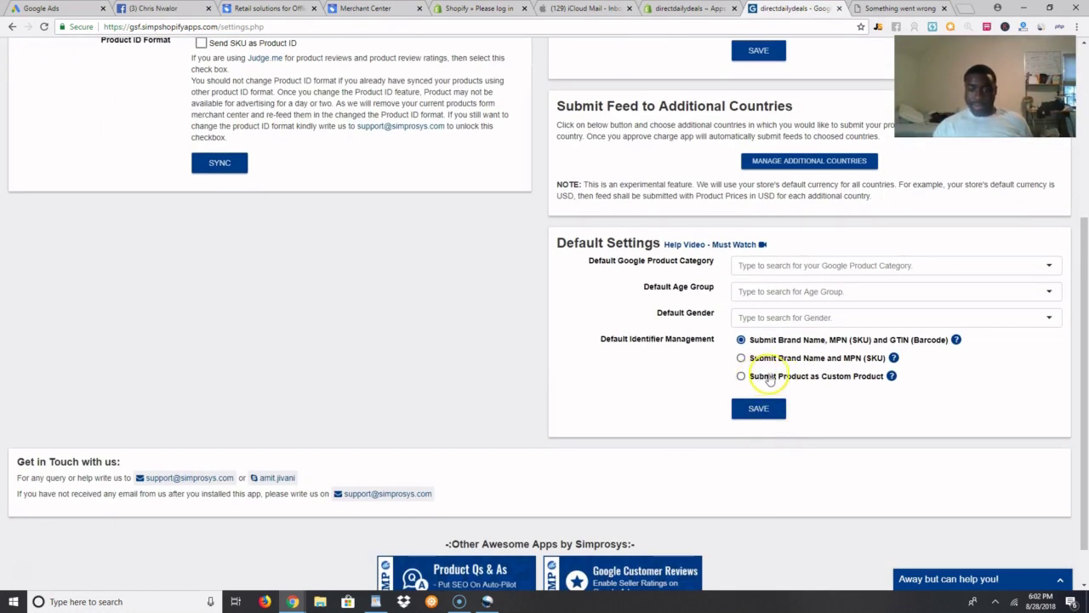
left_click(741, 375)
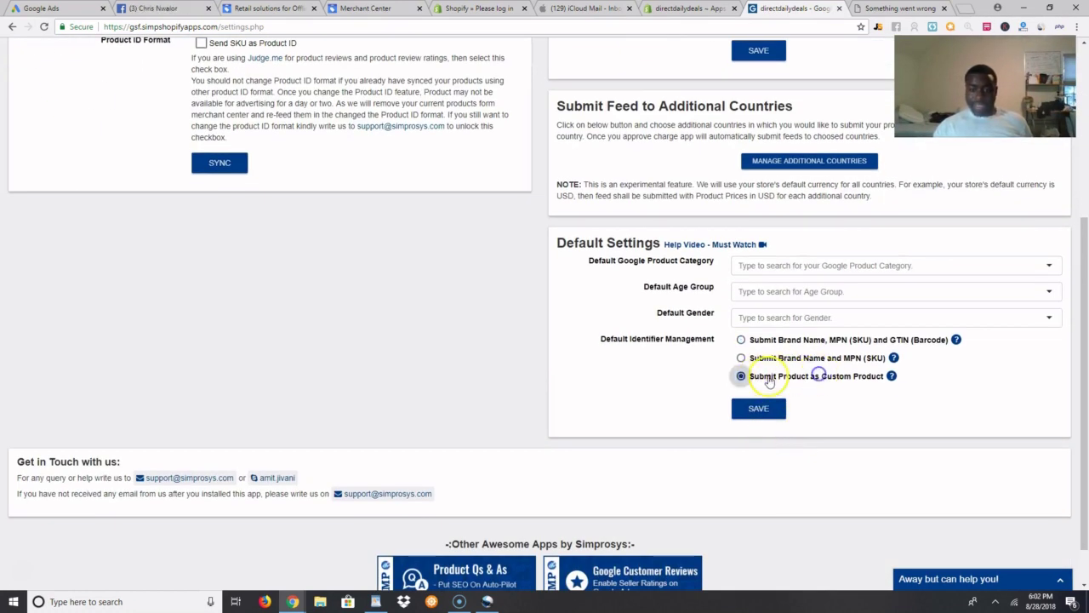
left_click(762, 317)
left_click(769, 374)
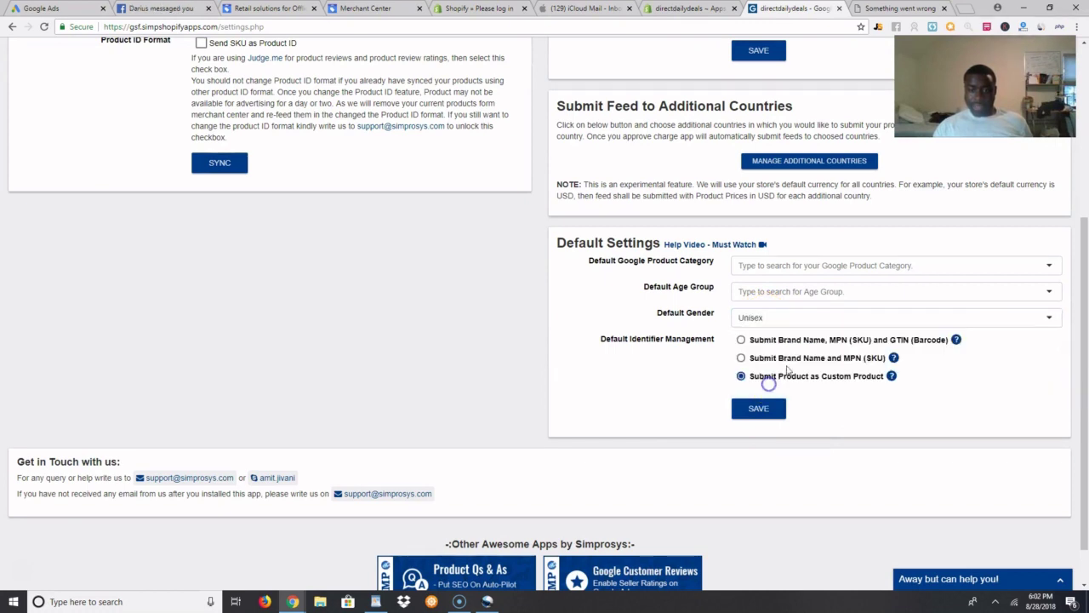
Review the age group options and set the default age group to Adult.
left_click(797, 293)
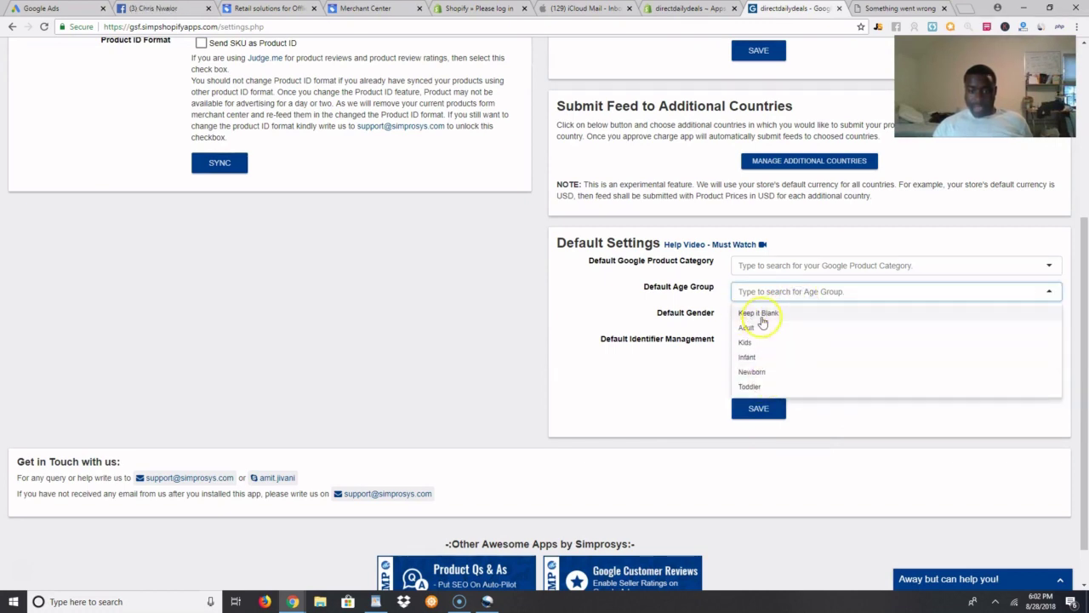
left_click(760, 328)
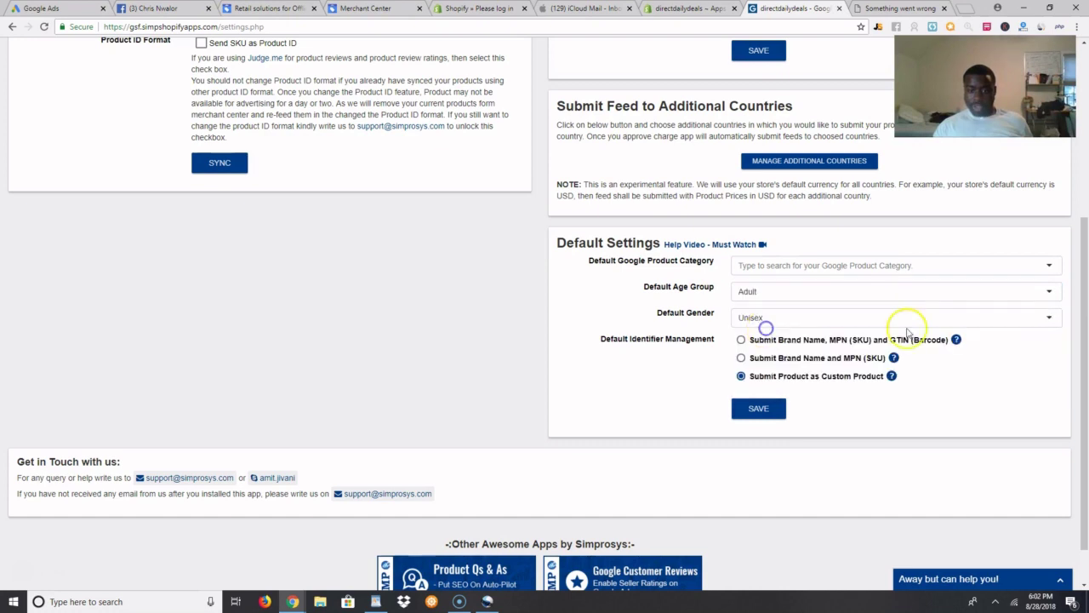
left_click(768, 294)
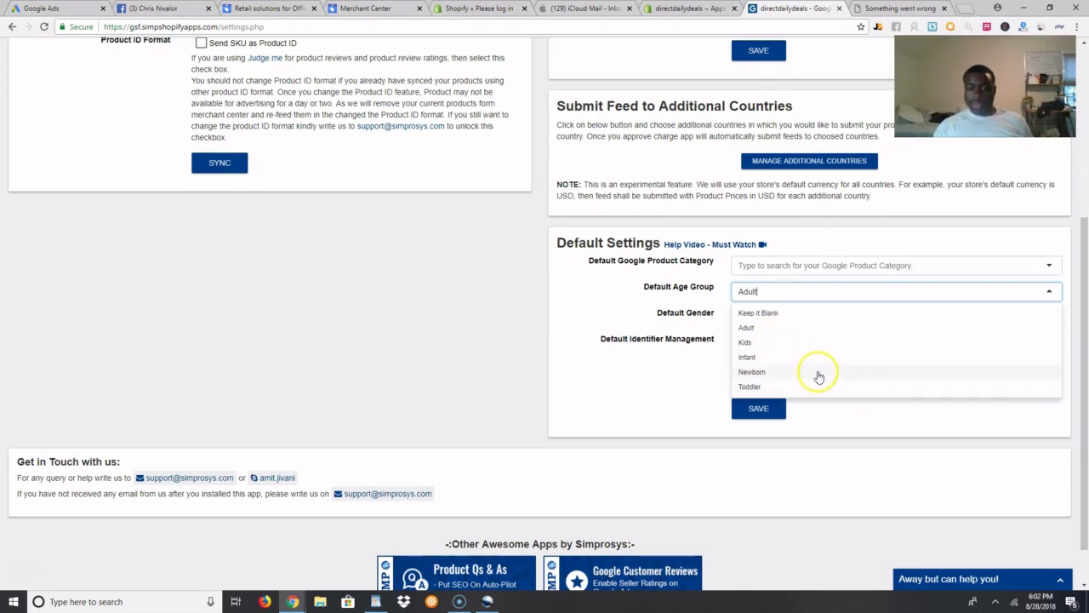
left_click(679, 362)
left_click(774, 292)
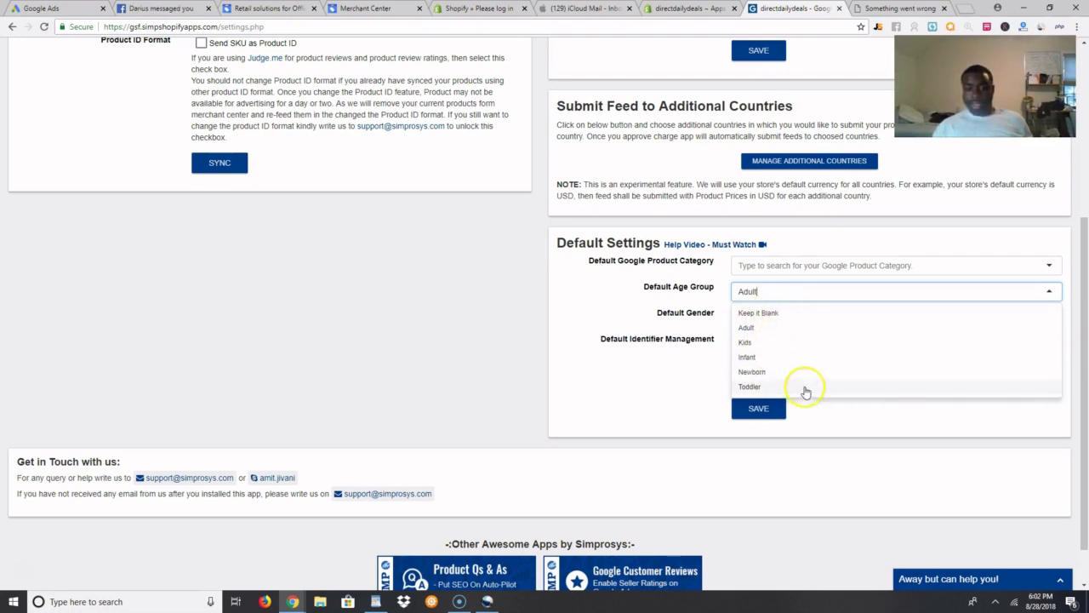
left_click(751, 327)
Browse the default Google product categories without choosing one, and save the default settings.
left_click(777, 266)
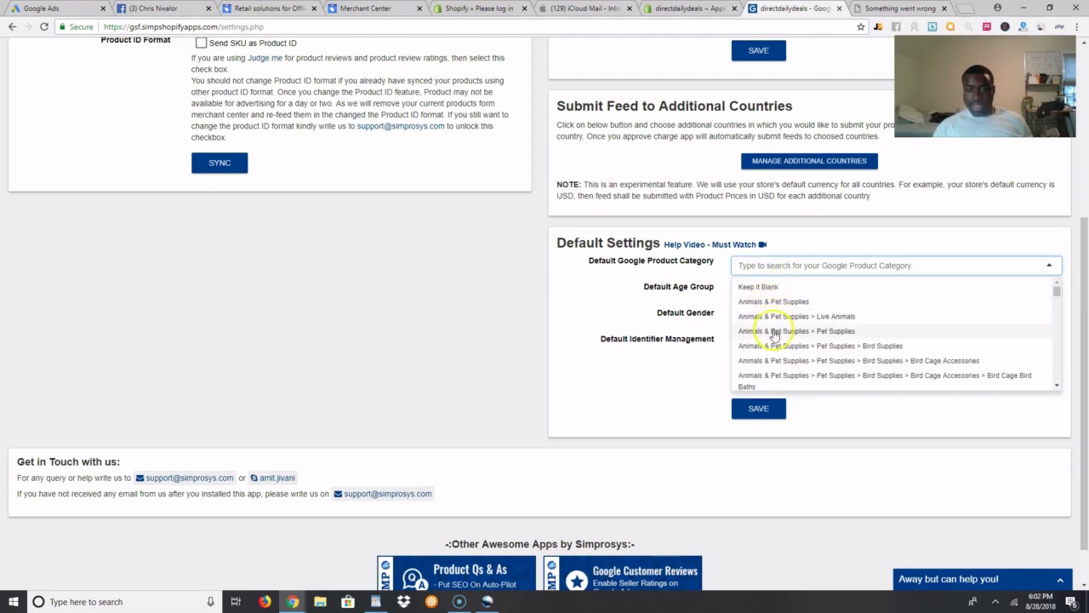
scroll(776, 335, "down", 2)
scroll(795, 335, "up", 2)
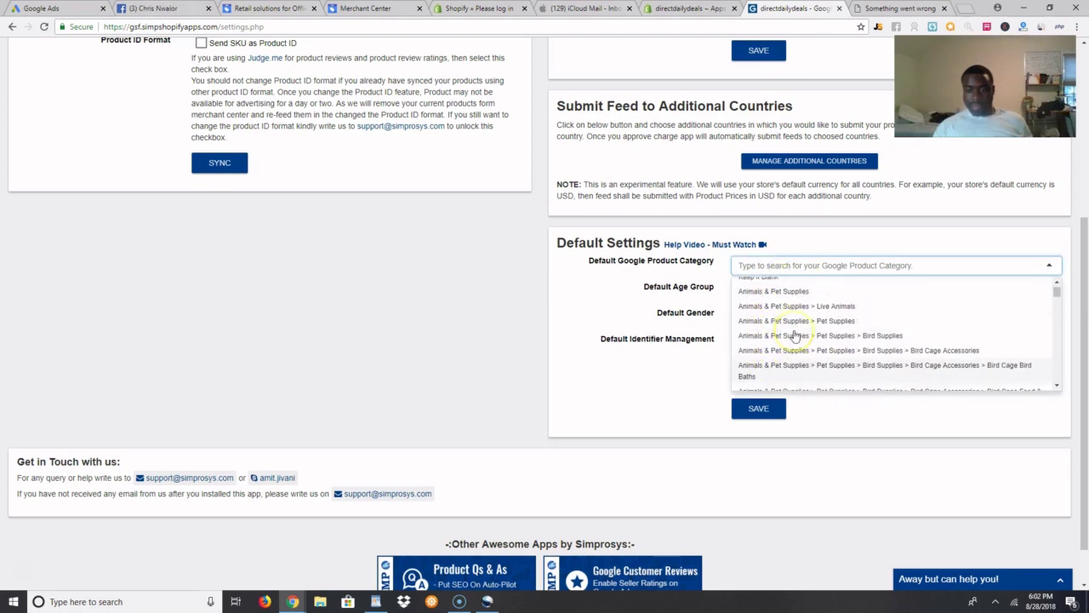
left_click(652, 274)
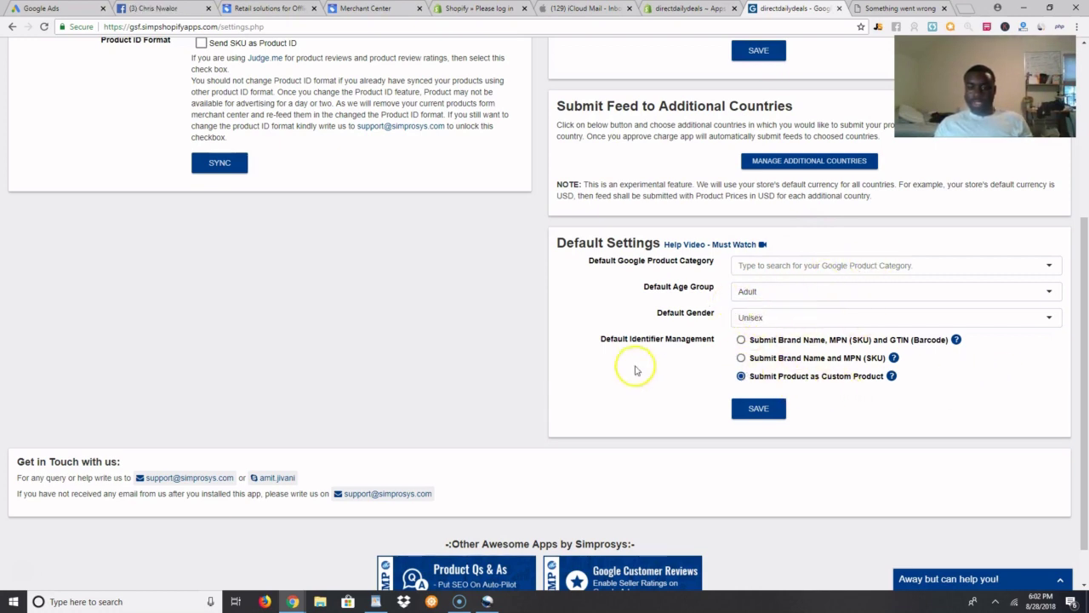
left_click(782, 412)
Include all products in the feed, use the search engine optimized title for product titles, and start the sync.
scroll(413, 341, "up", 4)
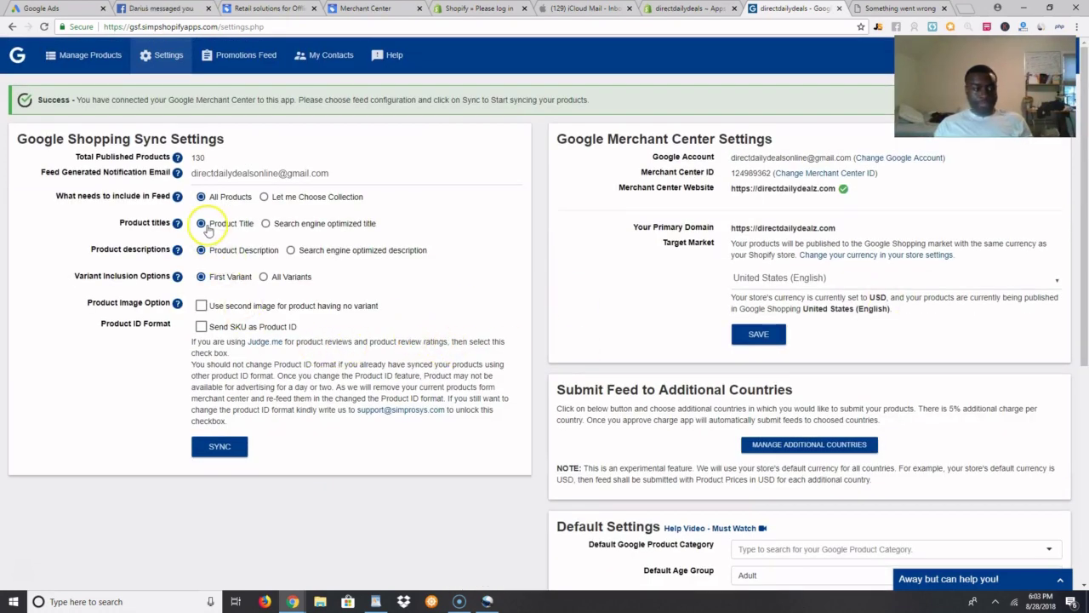
scroll(221, 217, "down", 1)
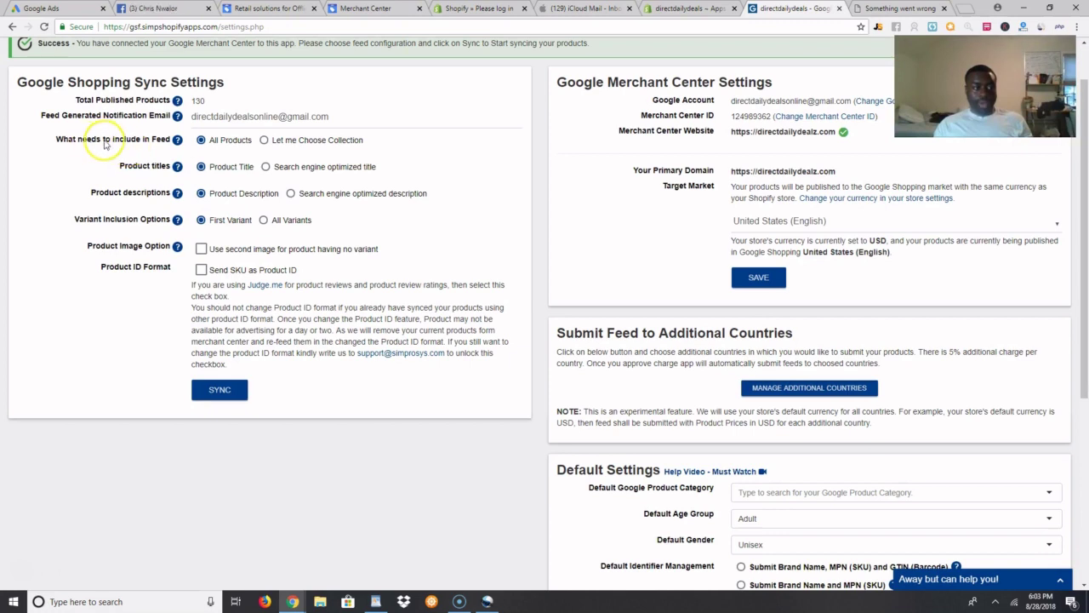
mouse_move(185, 143)
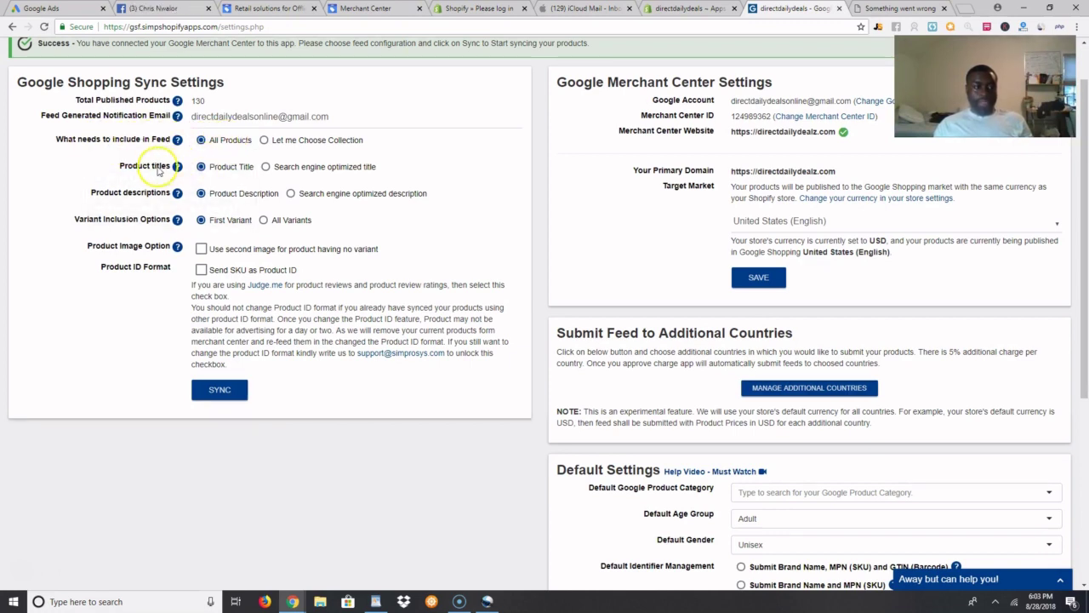
left_click(318, 145)
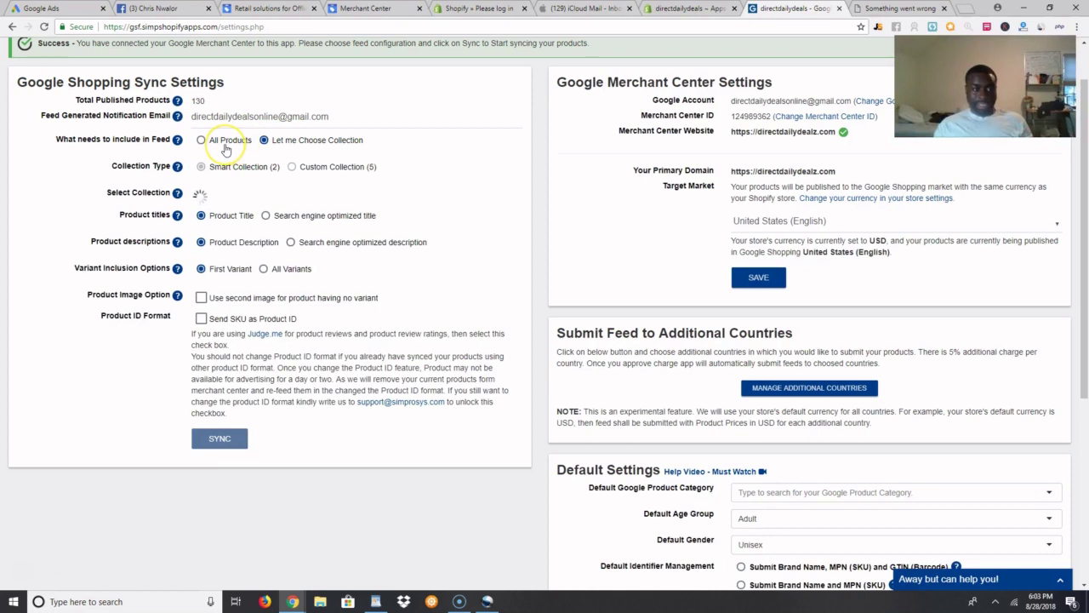
left_click(225, 144)
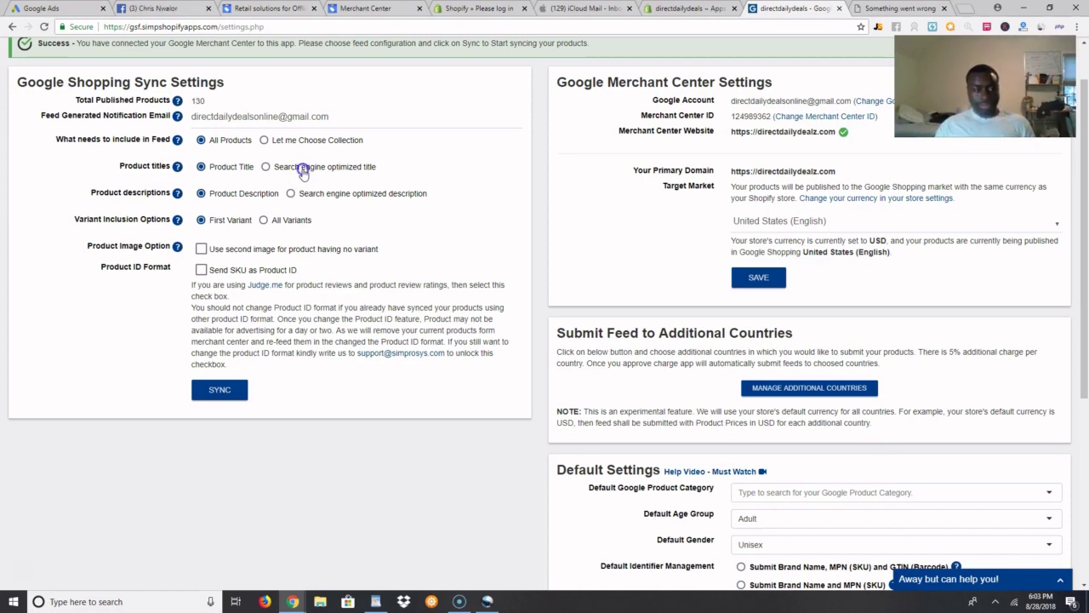
left_click(303, 169)
mouse_move(179, 196)
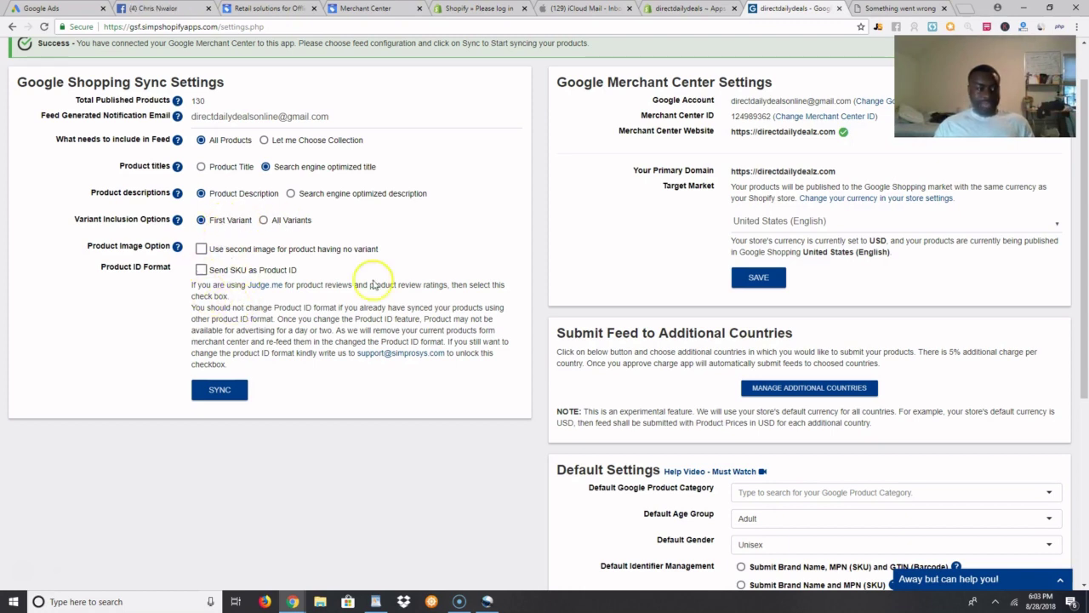
left_click(202, 393)
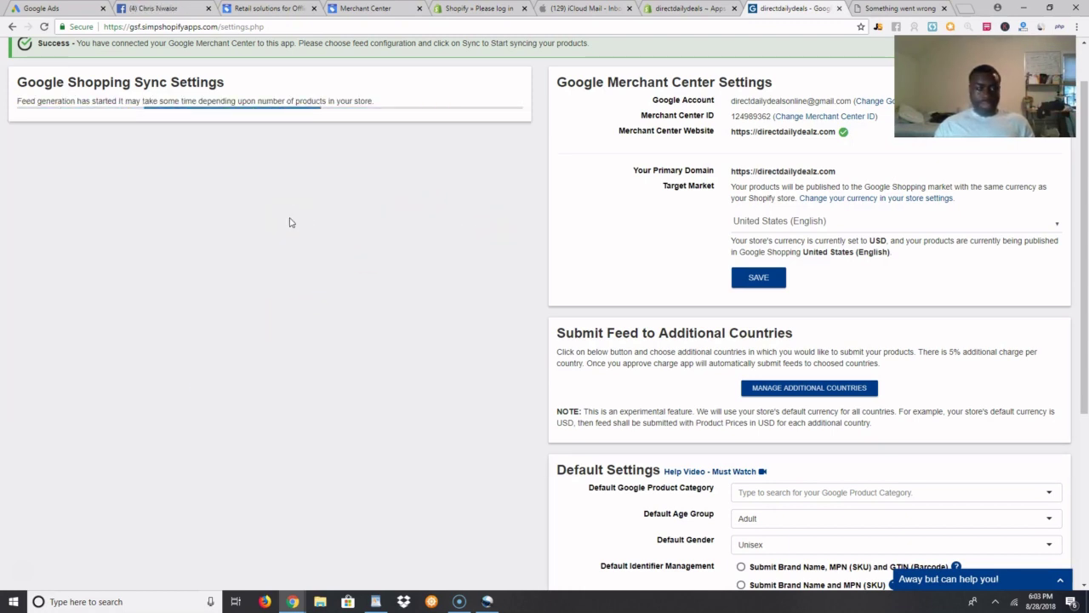
scroll(399, 277, "down", 2)
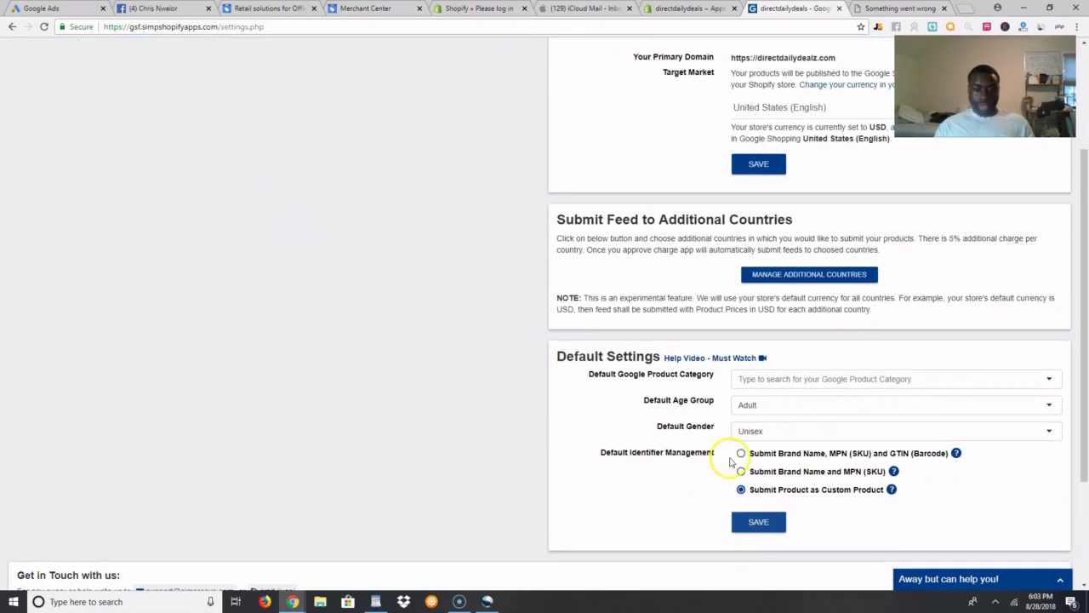
scroll(360, 263, "up", 3)
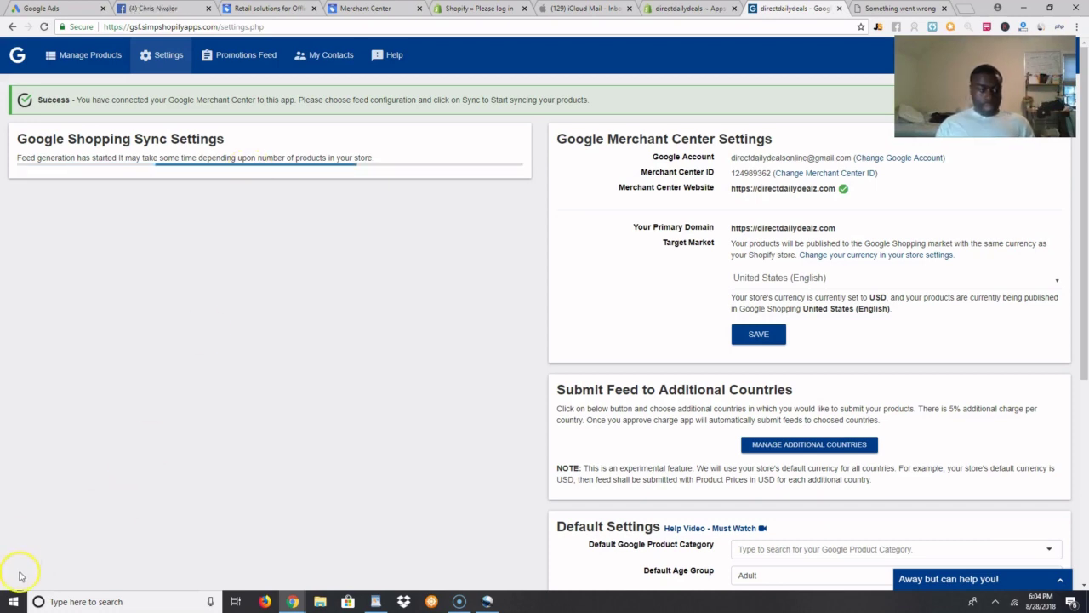
Switch to the False Eyelashes Magnetic Lashes Double Magnet product in the Shopify admin and examine its title and search engine listing preview.
key("ctrl+shift+Tab")
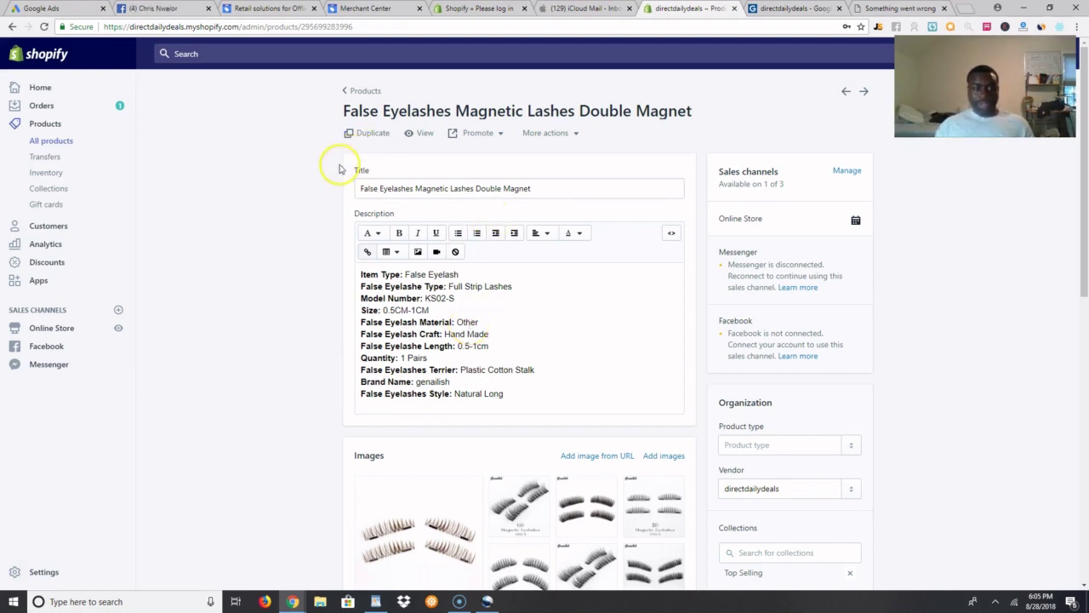
scroll(545, 264, "down", 10)
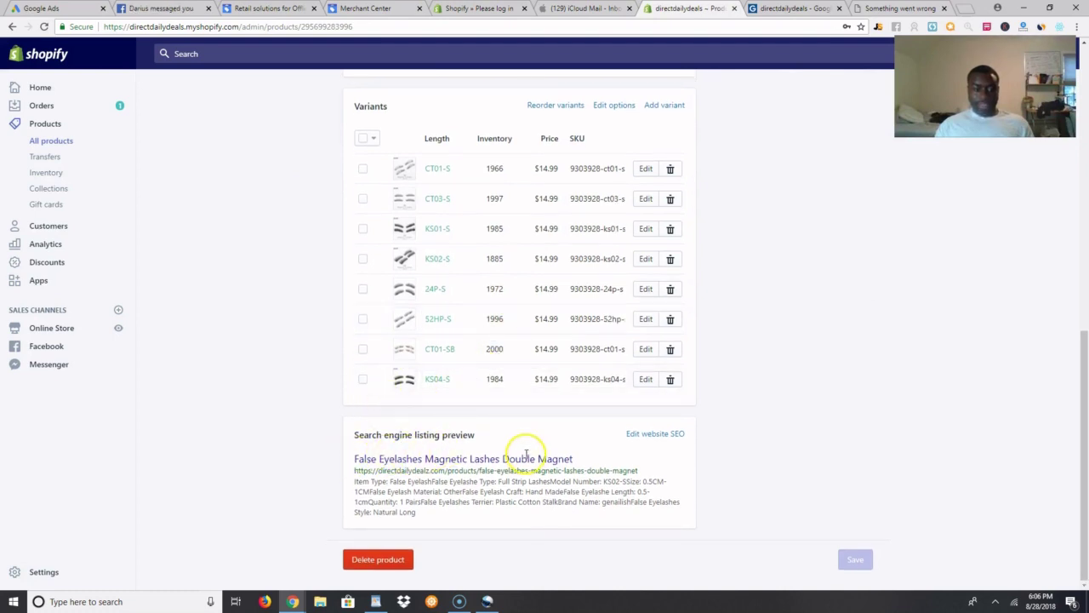
scroll(482, 421, "up", 10)
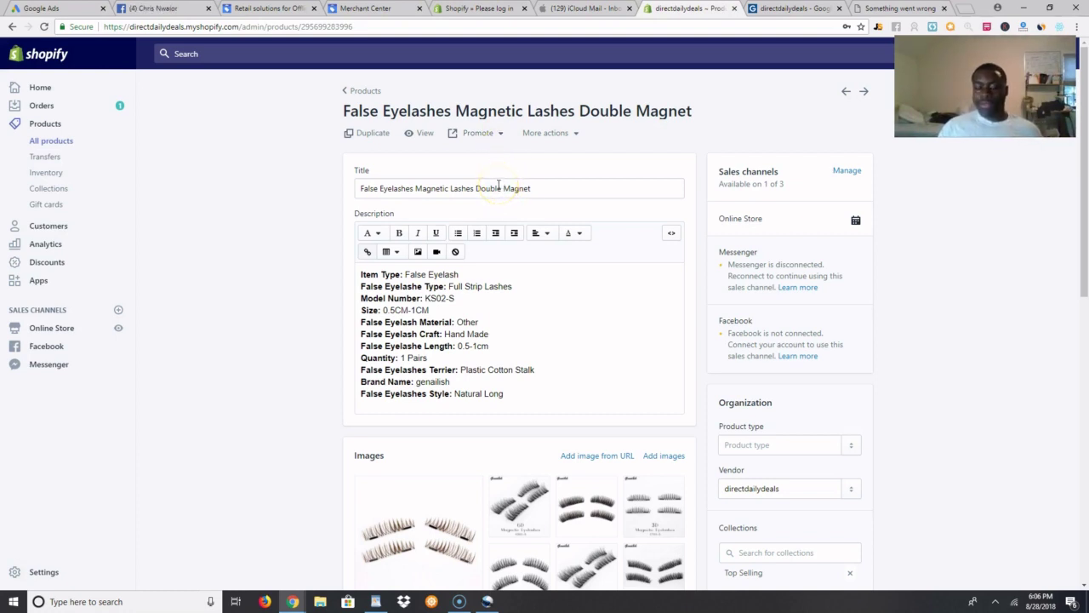
scroll(818, 182, "down", 1)
scroll(766, 175, "up", 1)
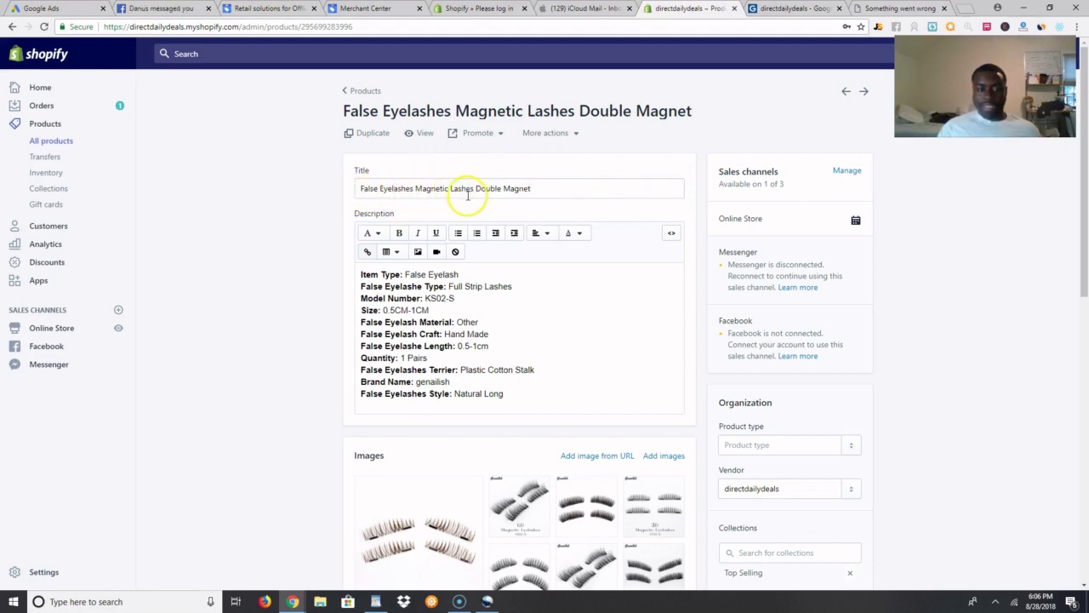
Replace the product's title with "Magnetic Eyelashes".
triple_click(511, 185)
right_click(511, 185)
left_click(559, 220)
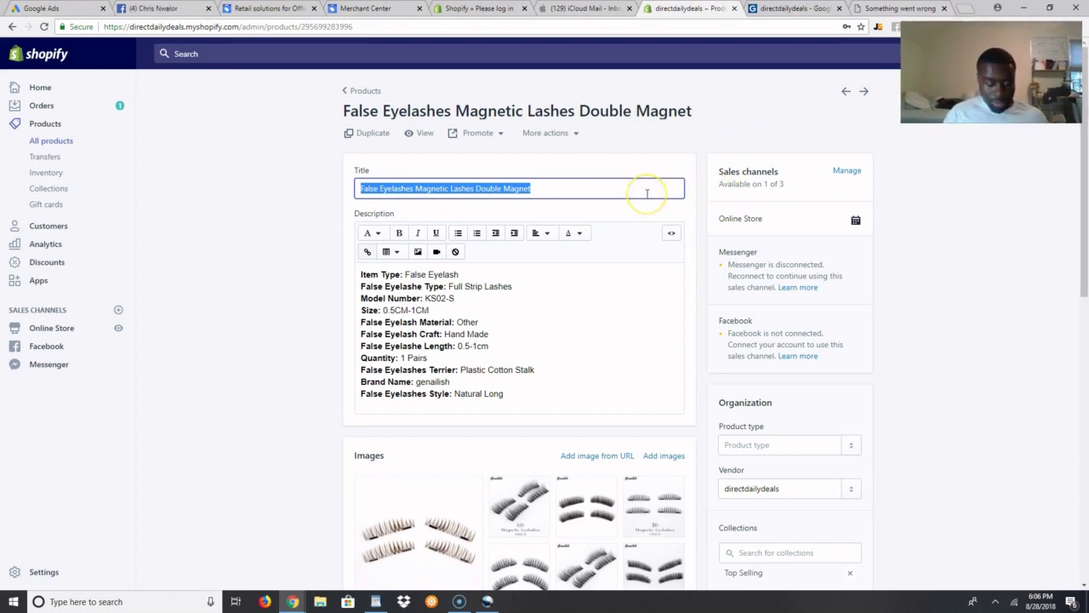
type("Magnetic Eyelashes")
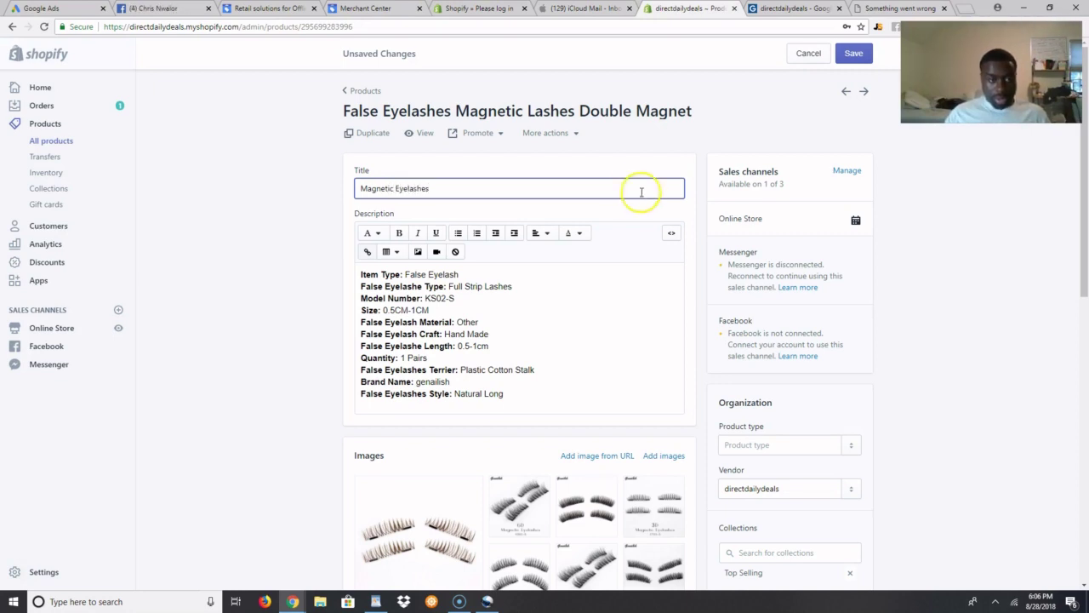
Edit the product's website SEO and replace the page title with "False Eyelashes Magnetic Lashes Double Magnet".
scroll(613, 246, "down", 8)
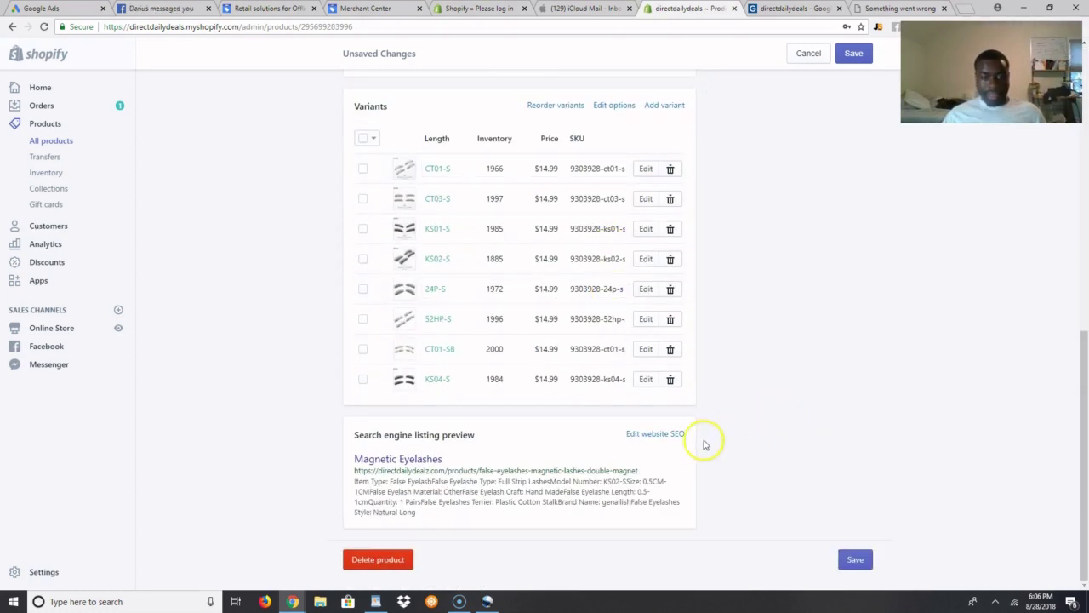
left_click(672, 435)
scroll(553, 451, "down", 2)
left_click(435, 383)
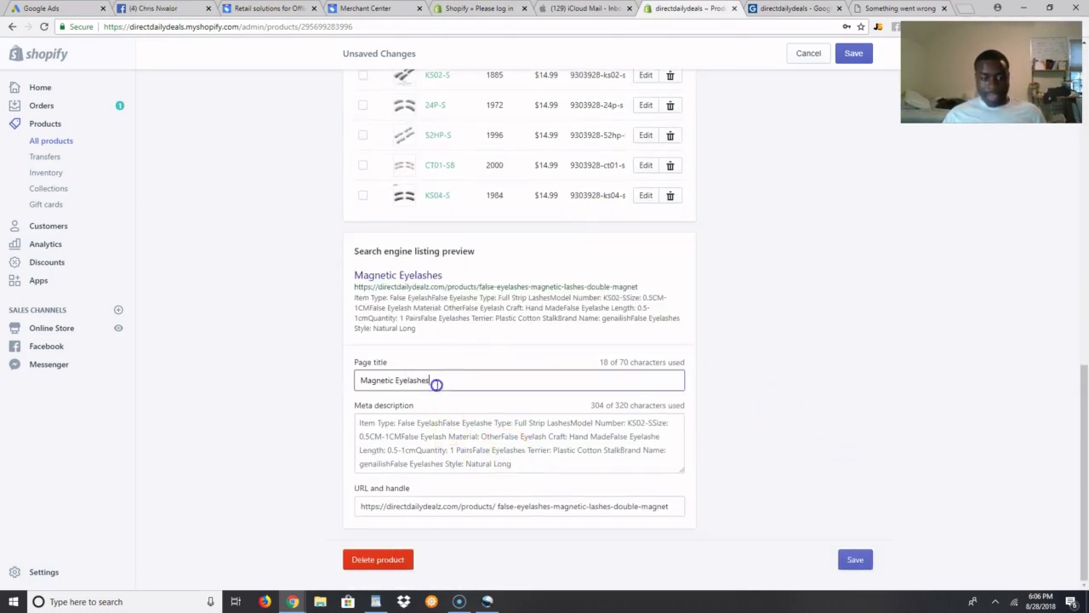
triple_click(435, 383)
right_click(437, 384)
left_click(490, 438)
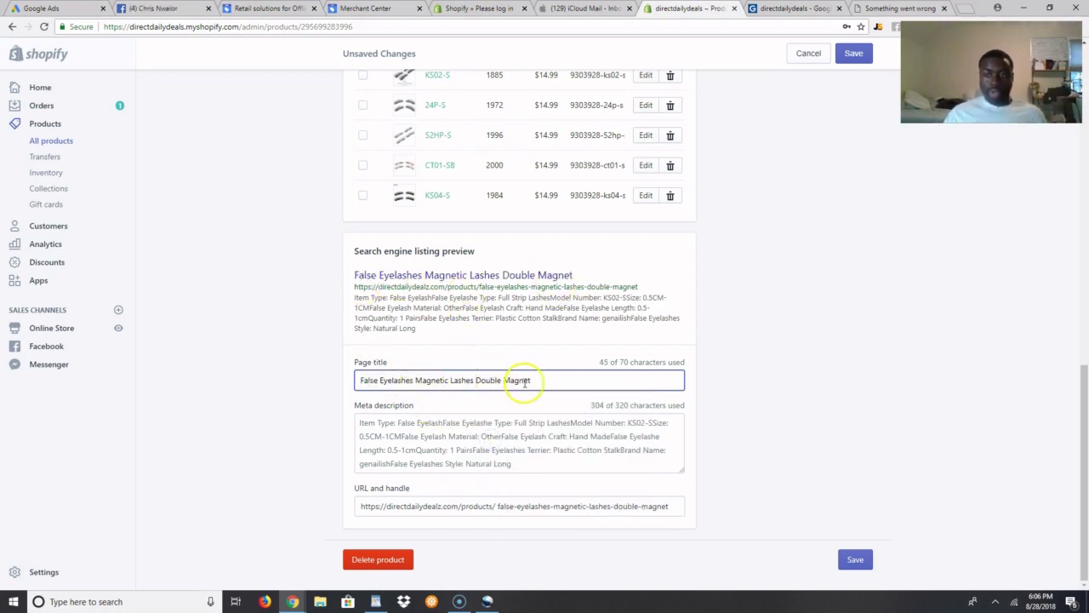
Search Google for "magnetic eyelashes" in a new browser tab.
left_click(973, 9)
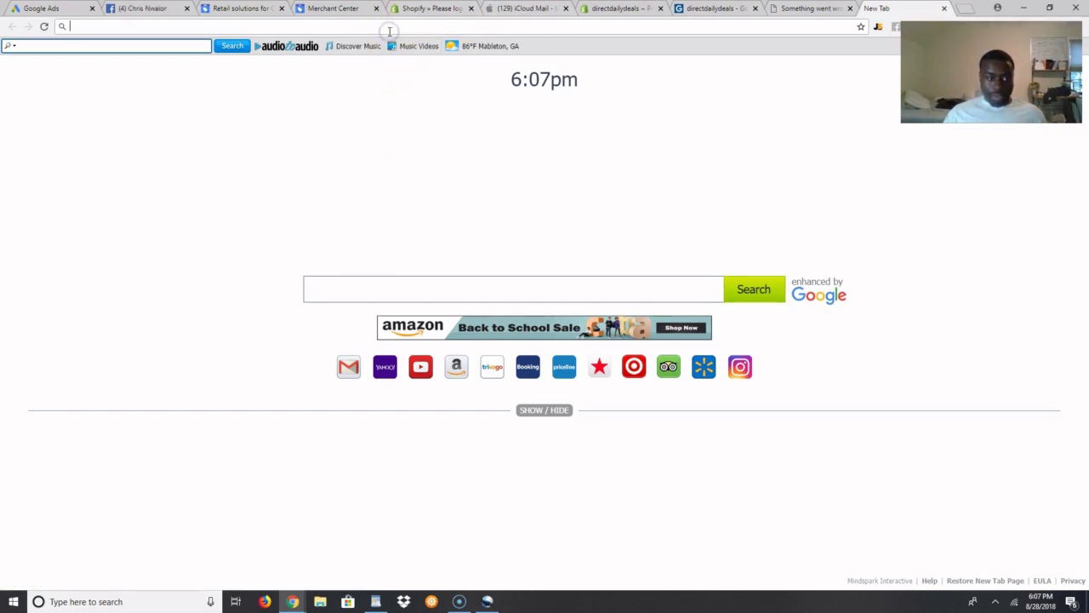
type("magneti")
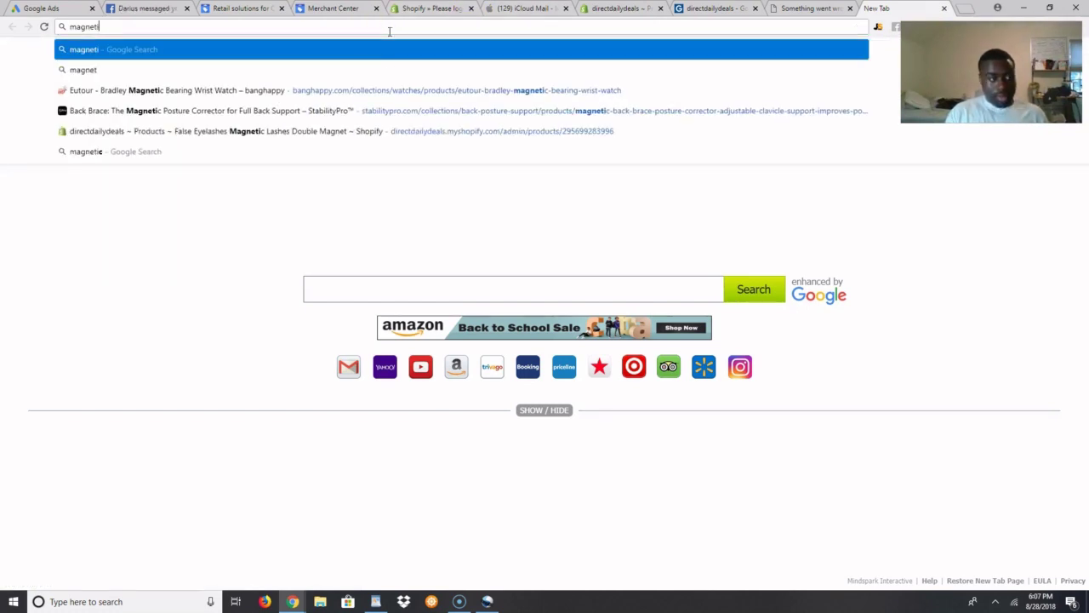
type("c eyelashes")
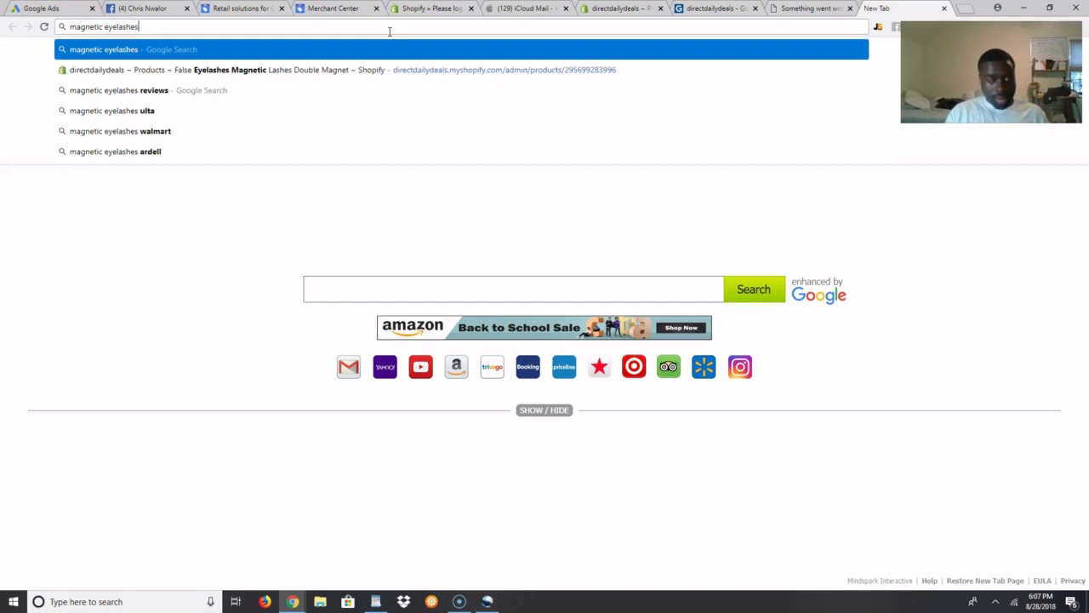
key("Return")
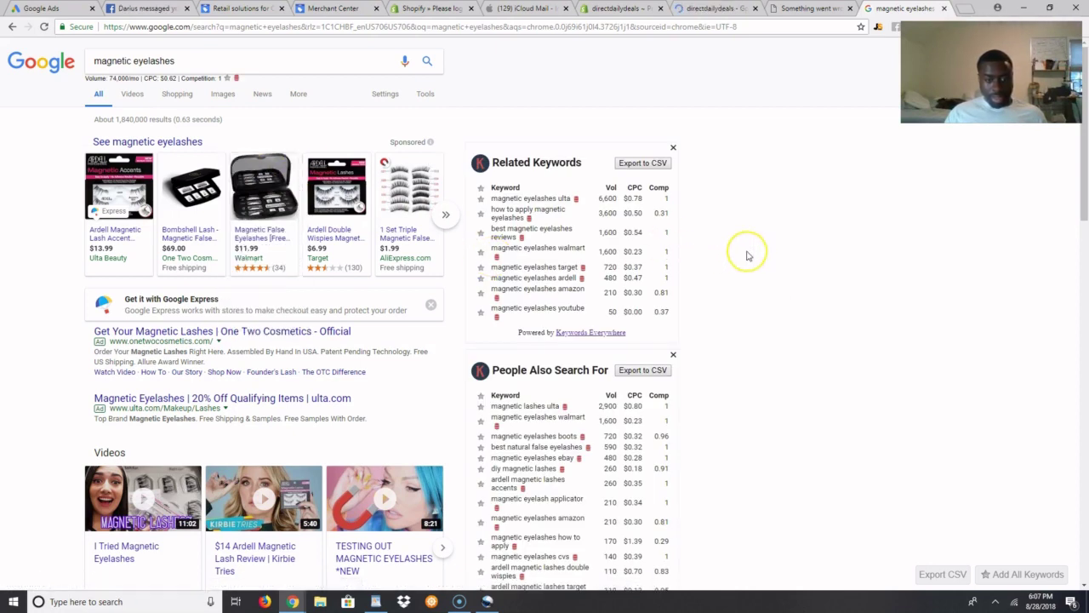
Examine the related keywords and the "People Also Search For" keywords, with their search volumes, for magnetic eyelashes.
scroll(746, 252, "down", 1)
scroll(747, 256, "down", 2)
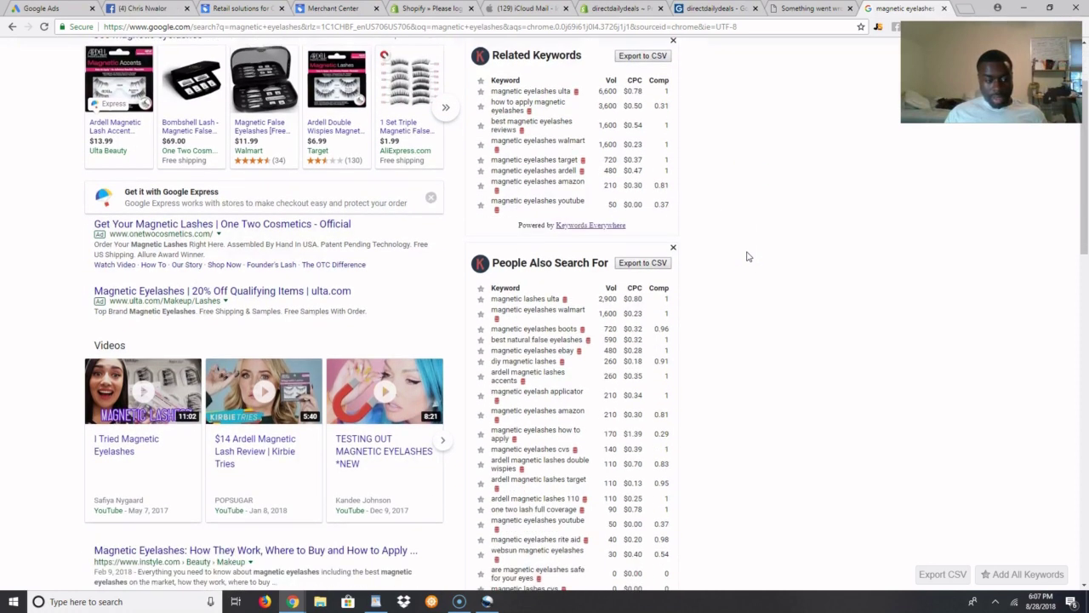
scroll(748, 256, "up", 2)
scroll(747, 255, "up", 1)
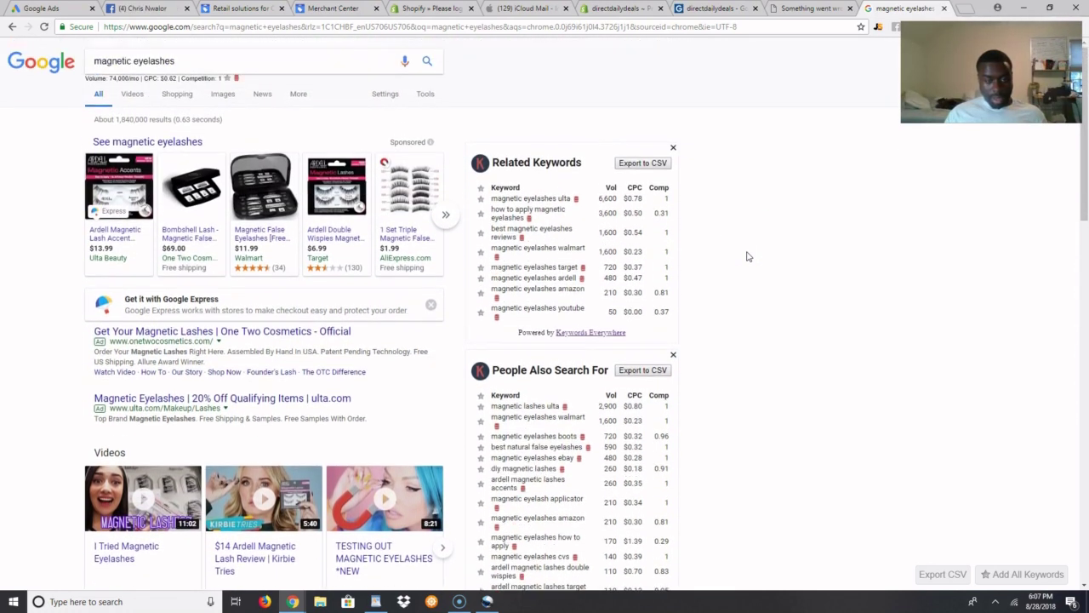
scroll(747, 255, "down", 2)
scroll(748, 255, "up", 2)
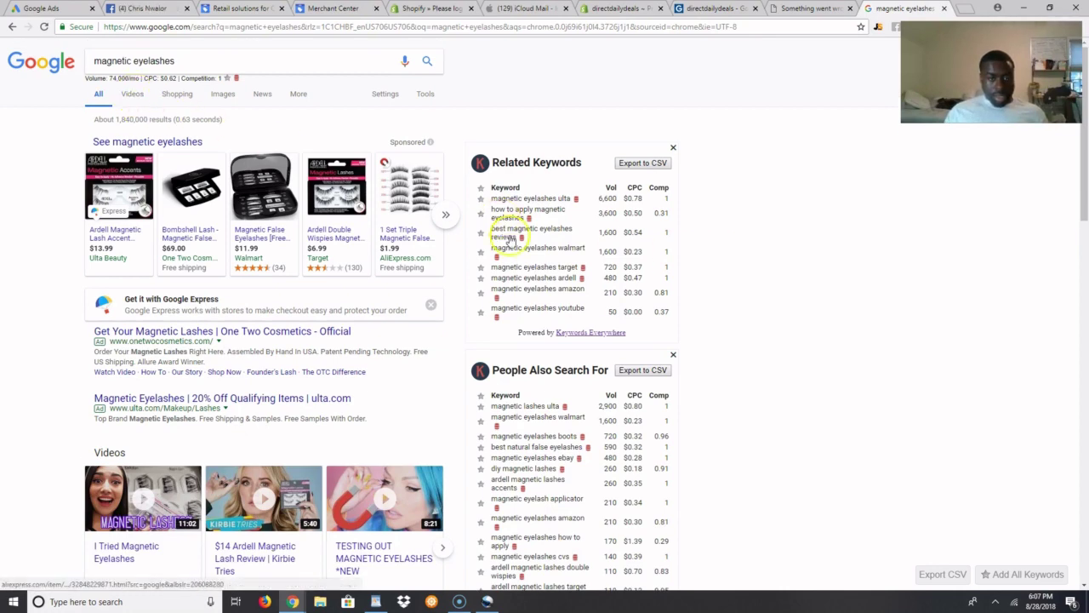
scroll(683, 228, "down", 2)
scroll(683, 228, "down", 4)
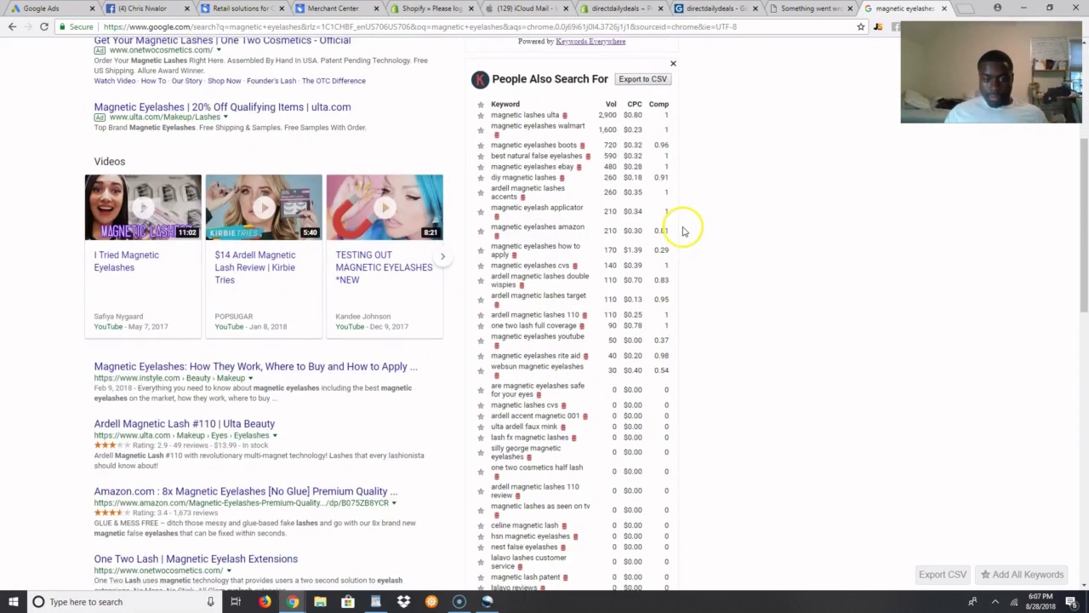
scroll(684, 229, "up", 6)
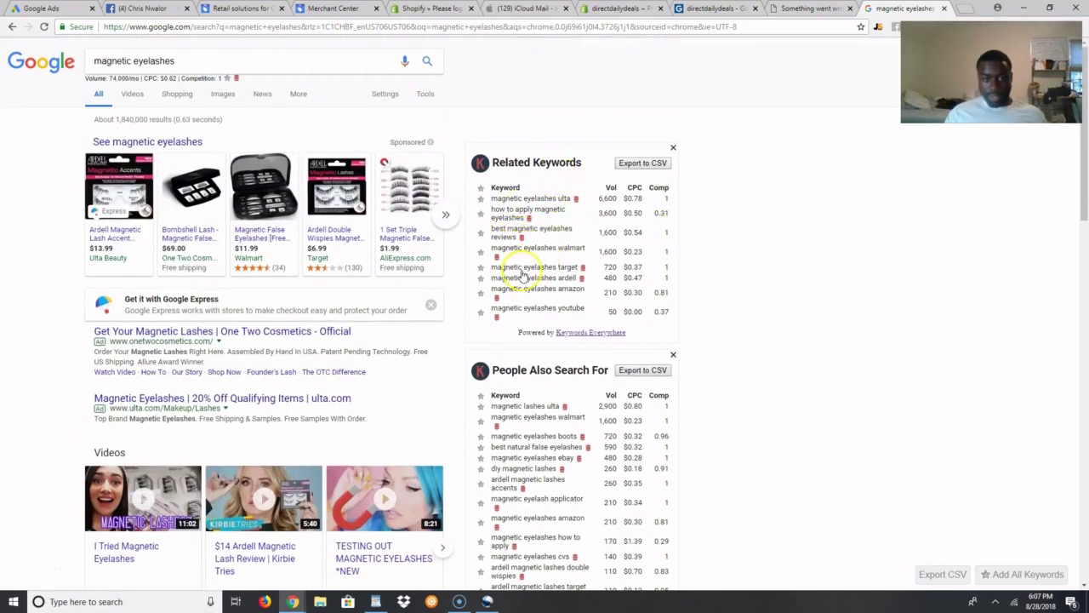
scroll(528, 281, "down", 1)
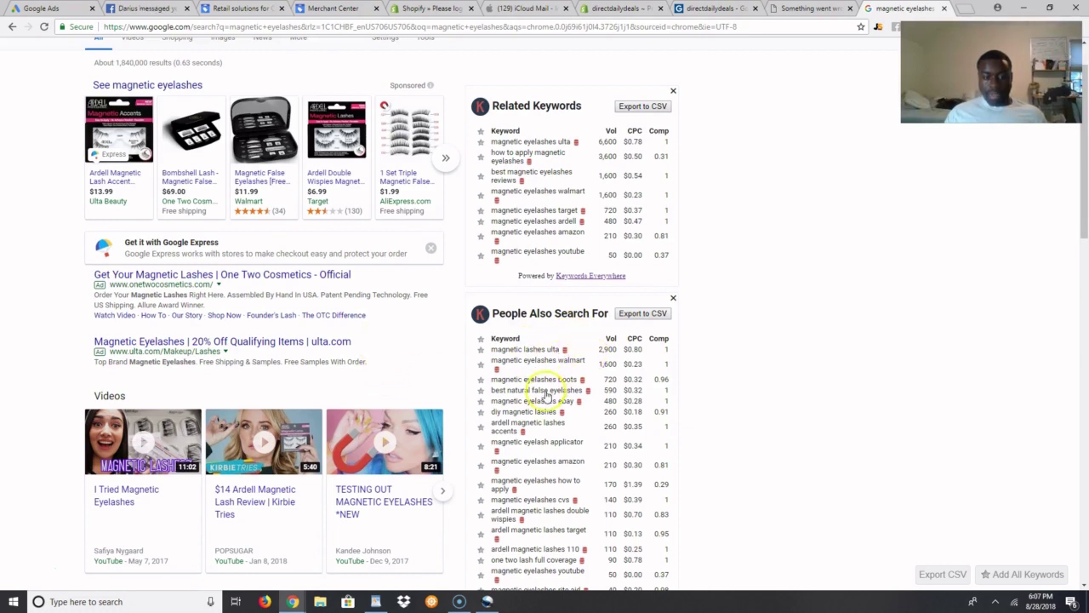
scroll(549, 388, "down", 1)
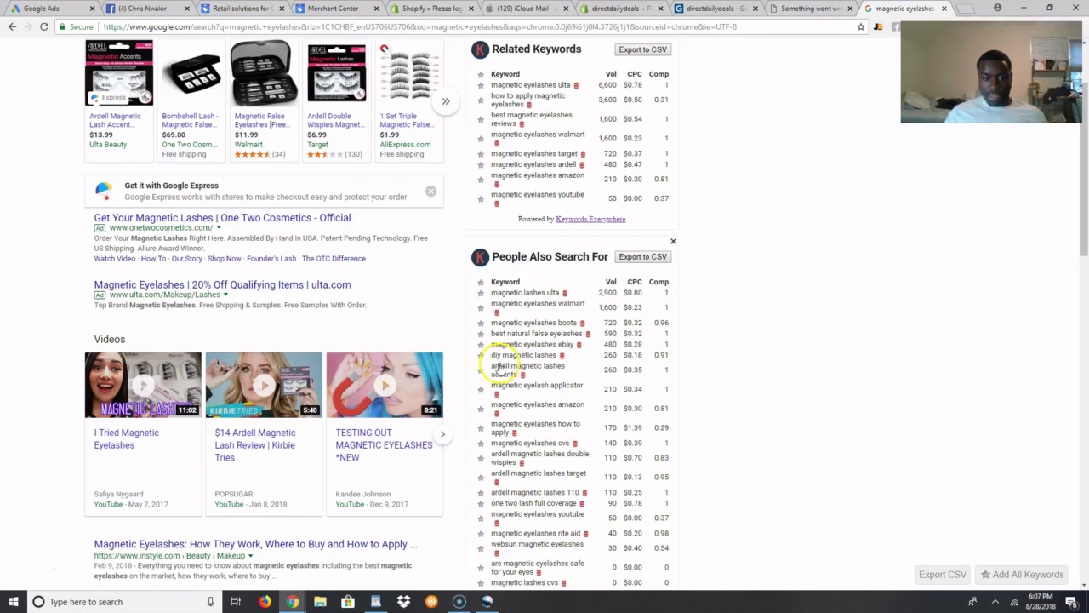
scroll(504, 362, "down", 1)
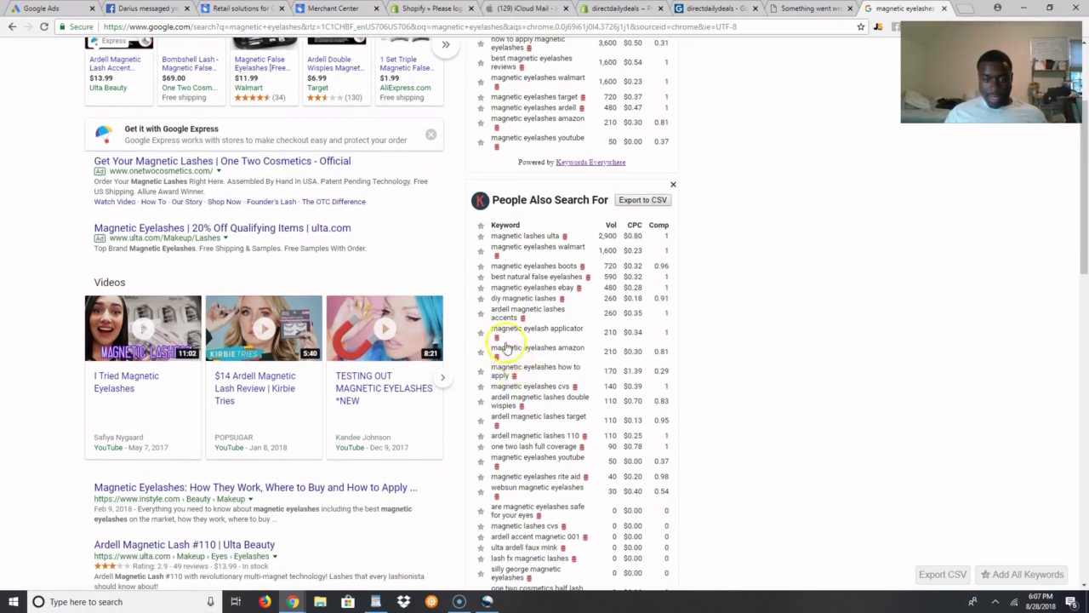
scroll(506, 340, "up", 2)
scroll(523, 312, "down", 2)
scroll(525, 292, "up", 3)
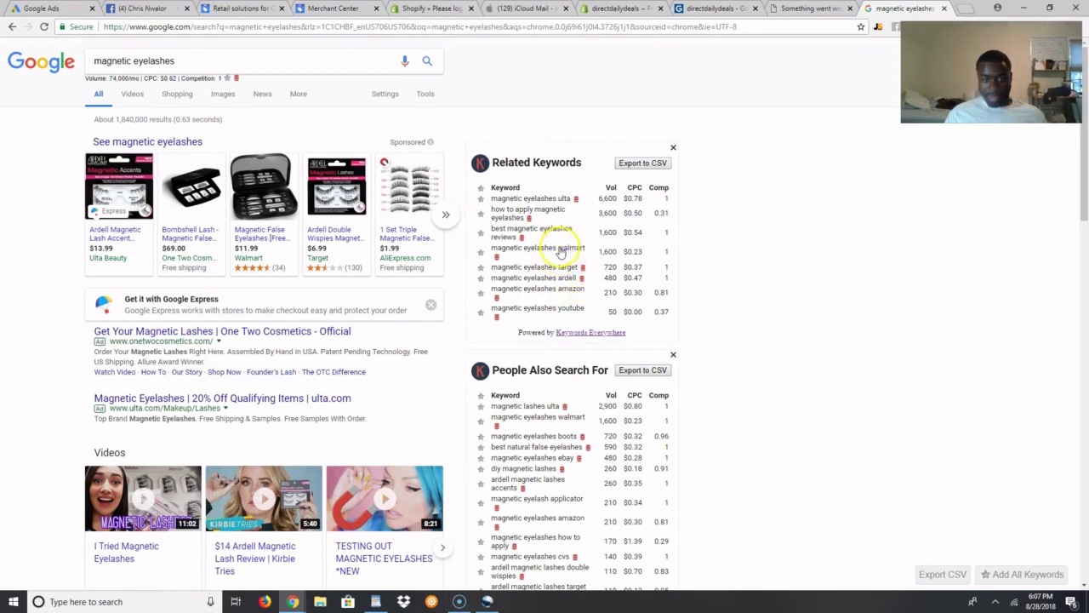
scroll(559, 281, "down", 2)
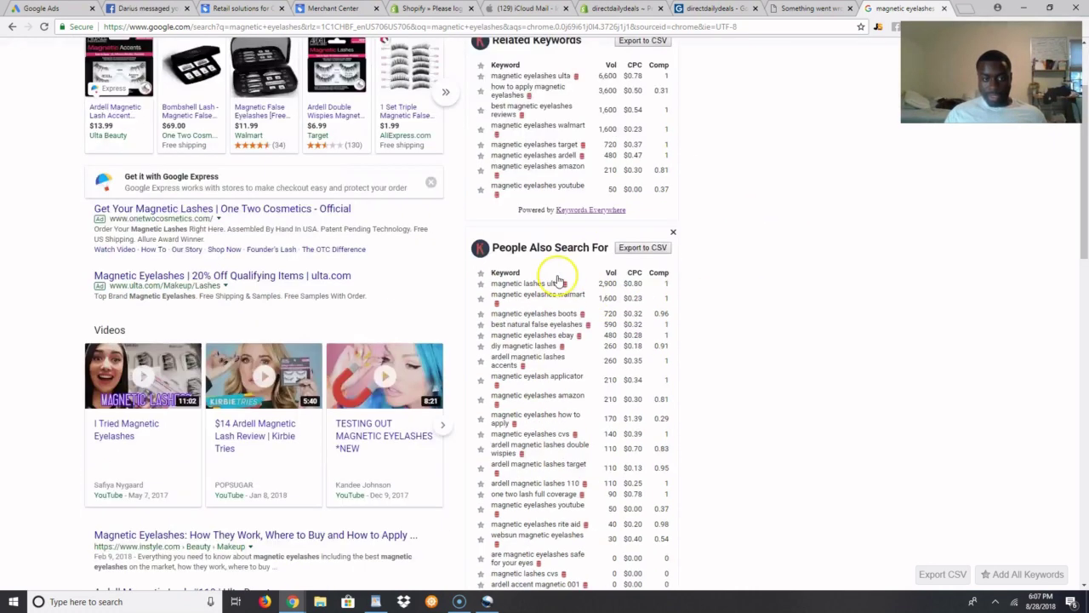
scroll(561, 357, "down", 3)
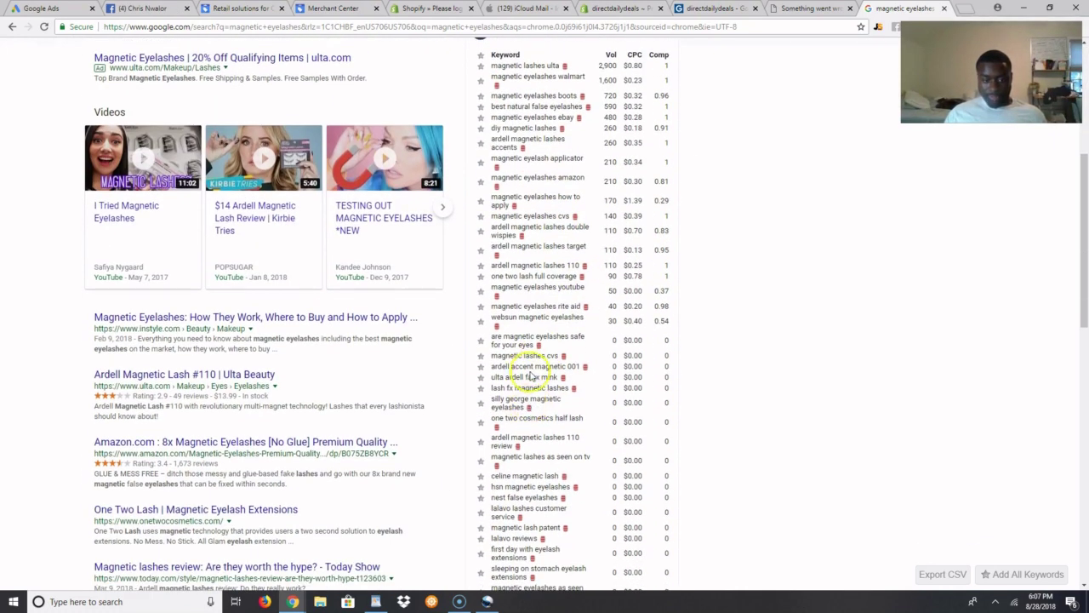
scroll(530, 377, "up", 4)
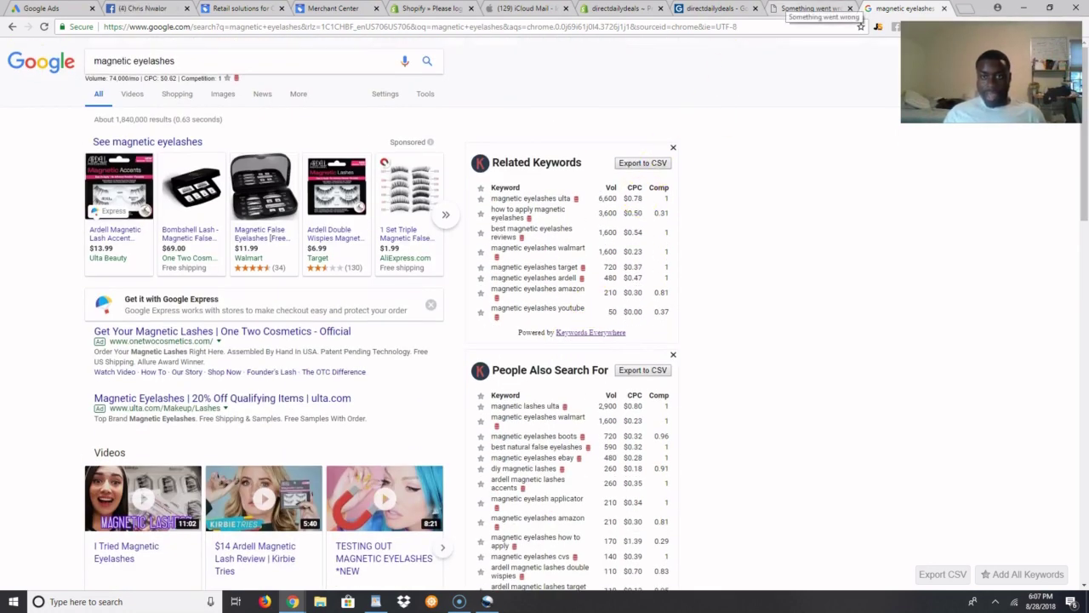
Return to the Shopify product and review its title, SEO page title and meta description.
left_click(620, 7)
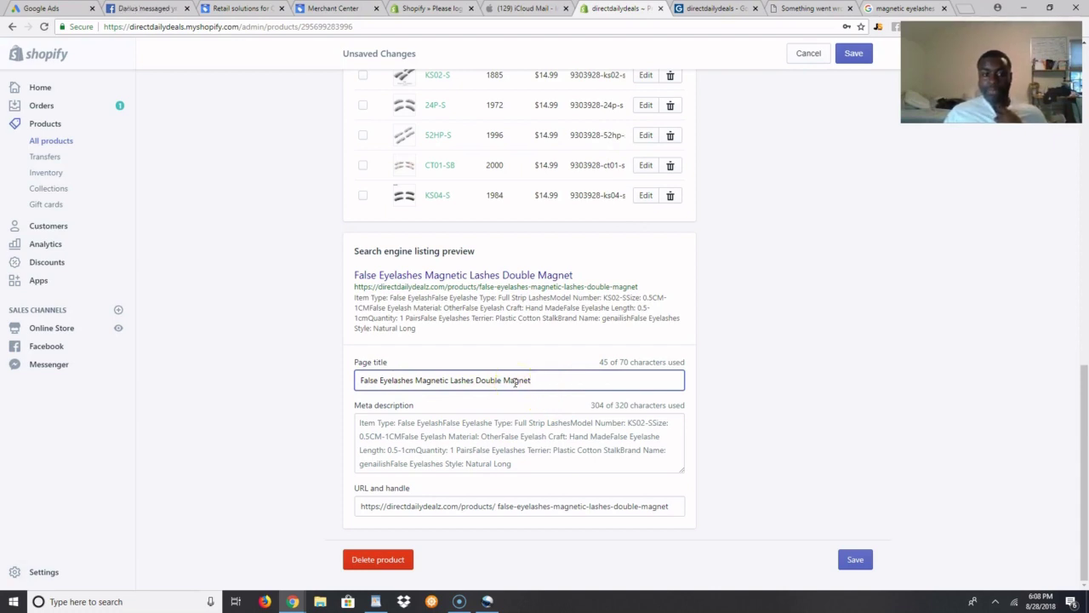
scroll(515, 383, "up", 10)
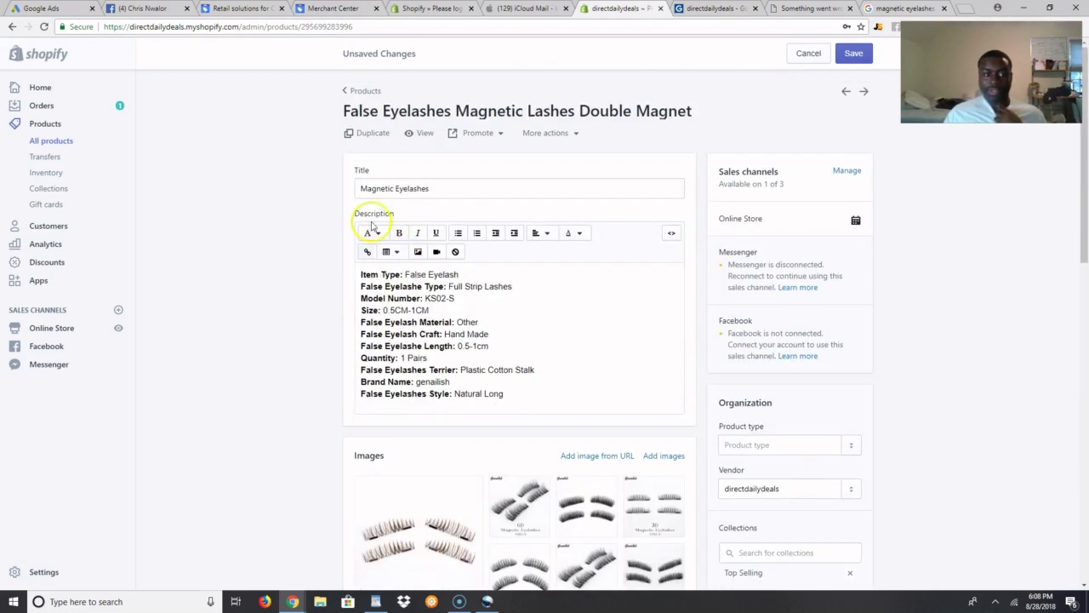
scroll(449, 207, "down", 10)
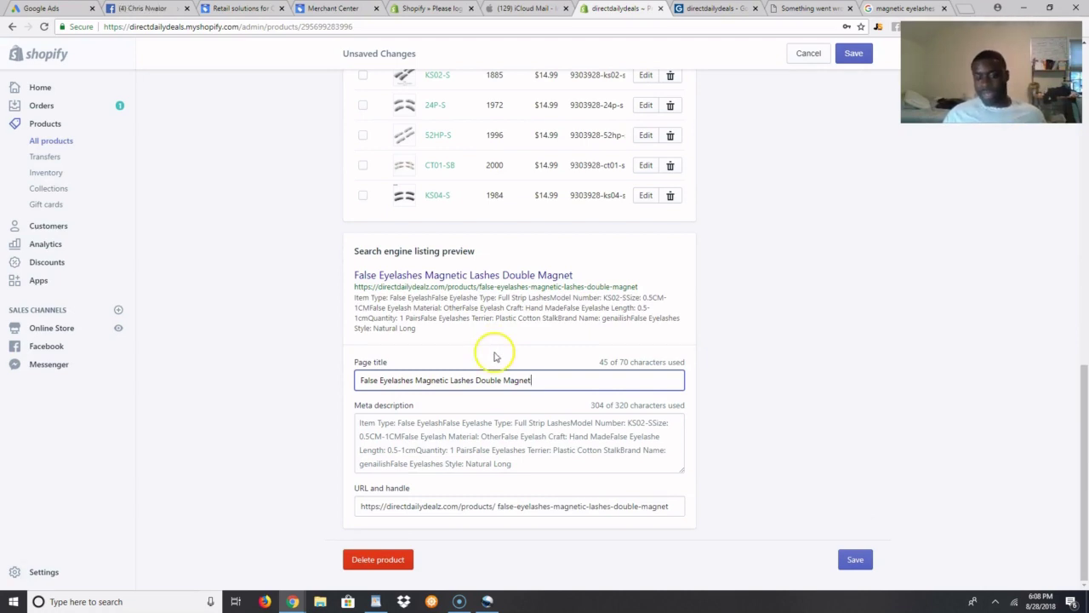
left_click(465, 436)
left_click(554, 465)
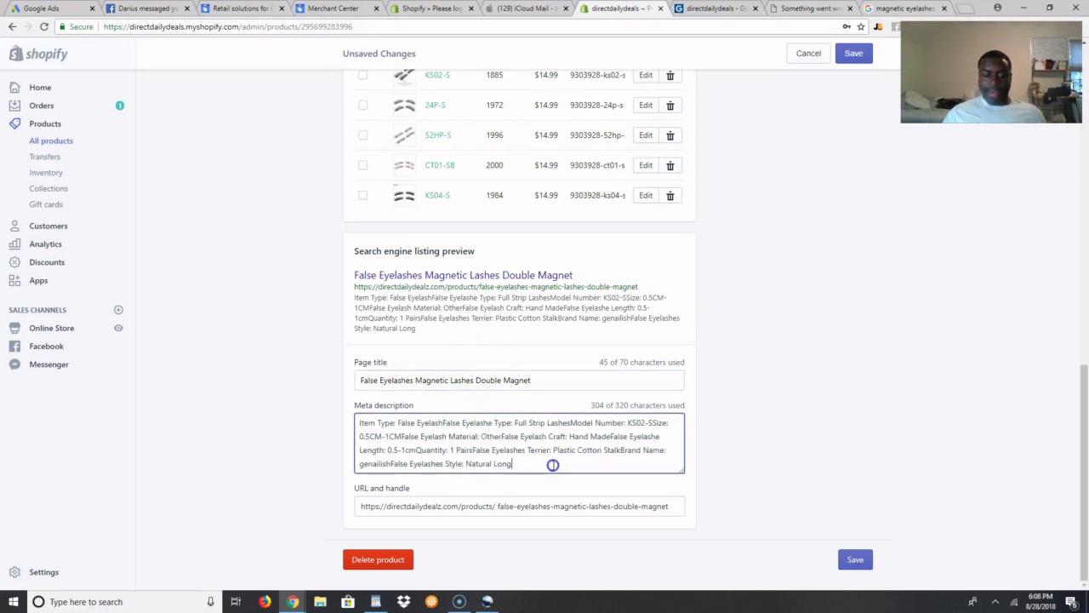
Select the entire product description text, from Item Type through False Eyelashes Style, for review.
scroll(554, 463, "up", 10)
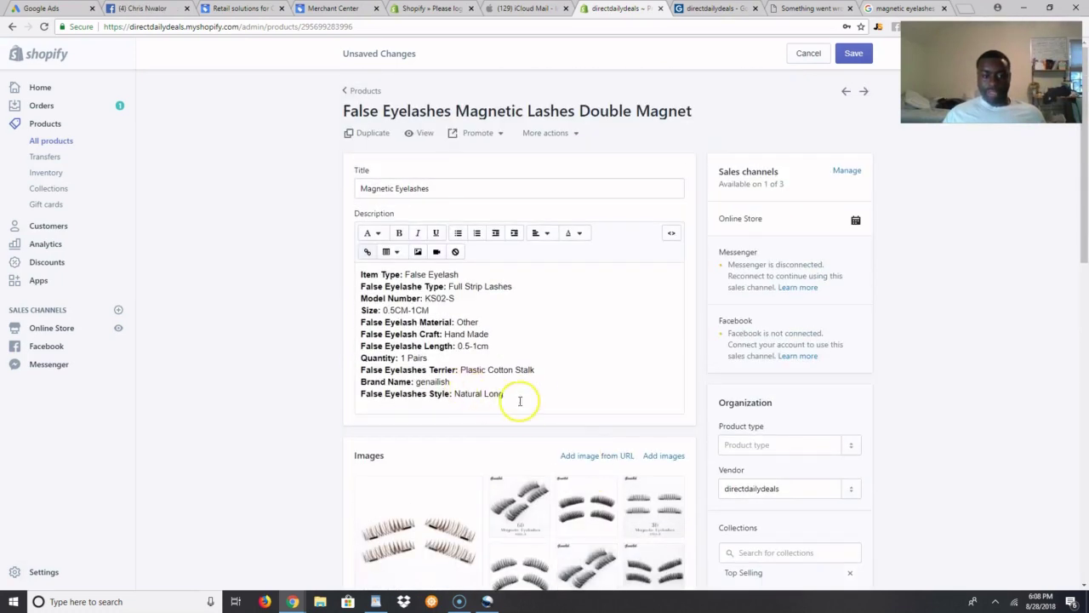
left_click_drag(516, 400, 354, 273)
triple_click(405, 298)
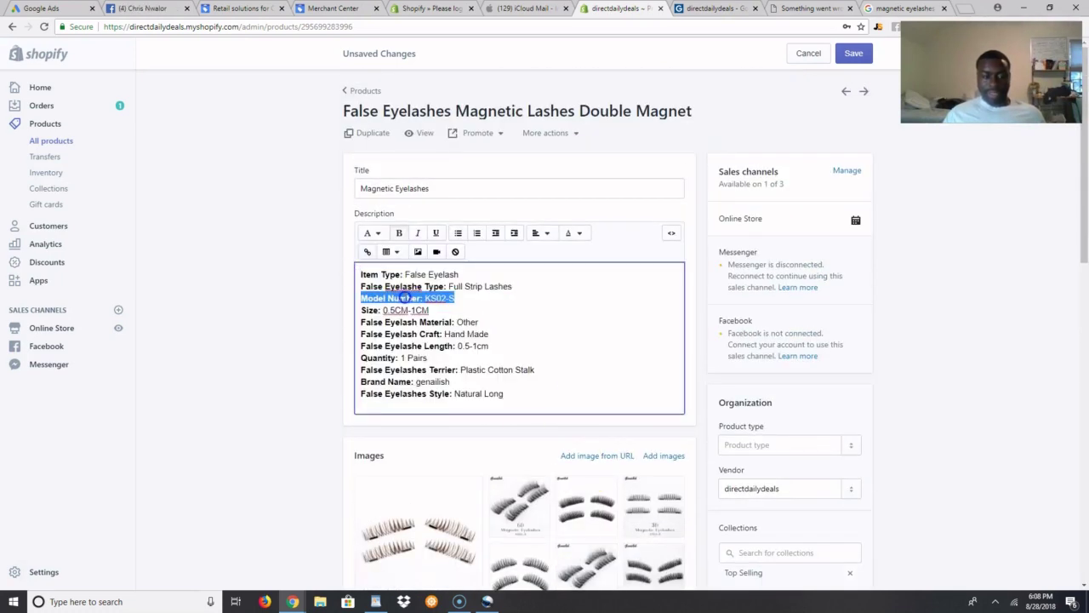
left_click_drag(520, 396, 370, 250)
left_click(422, 314)
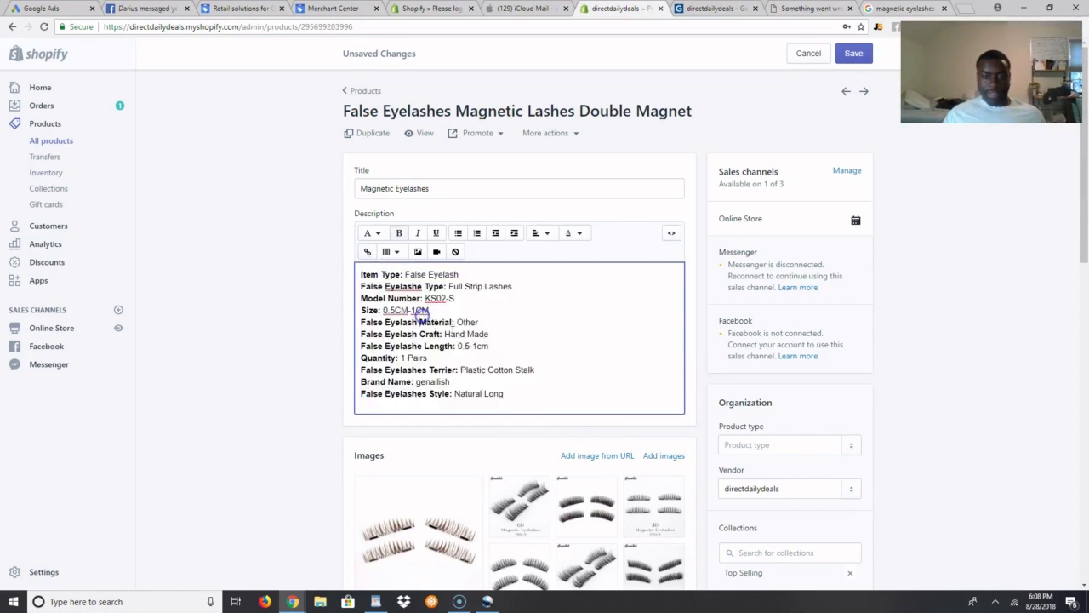
left_click_drag(519, 405, 355, 273)
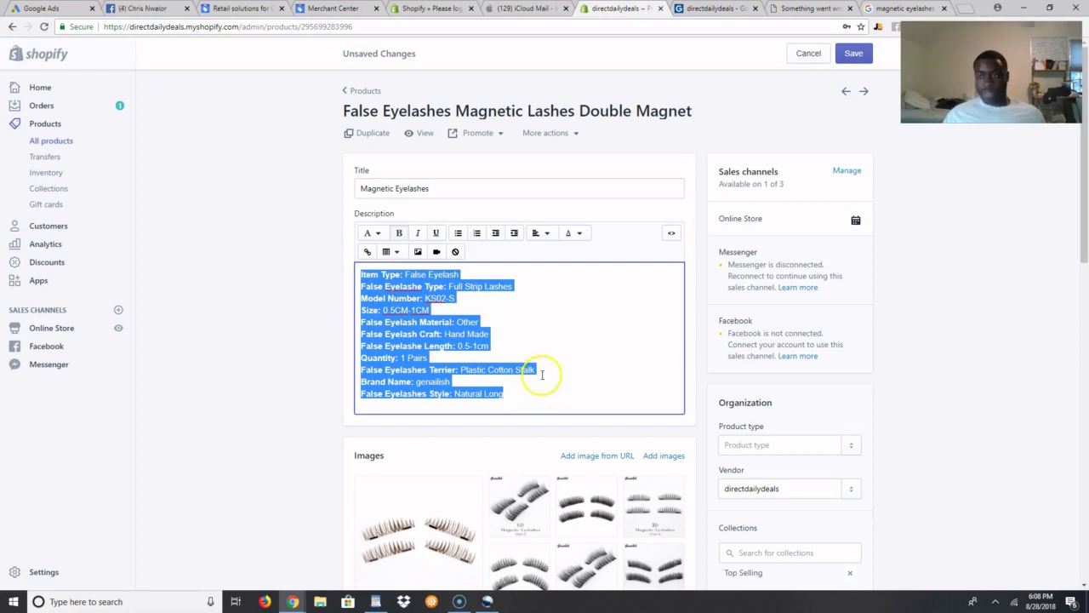
Return to the magnetic eyelashes search results and expand the row of sponsored product listings.
left_click(885, 8)
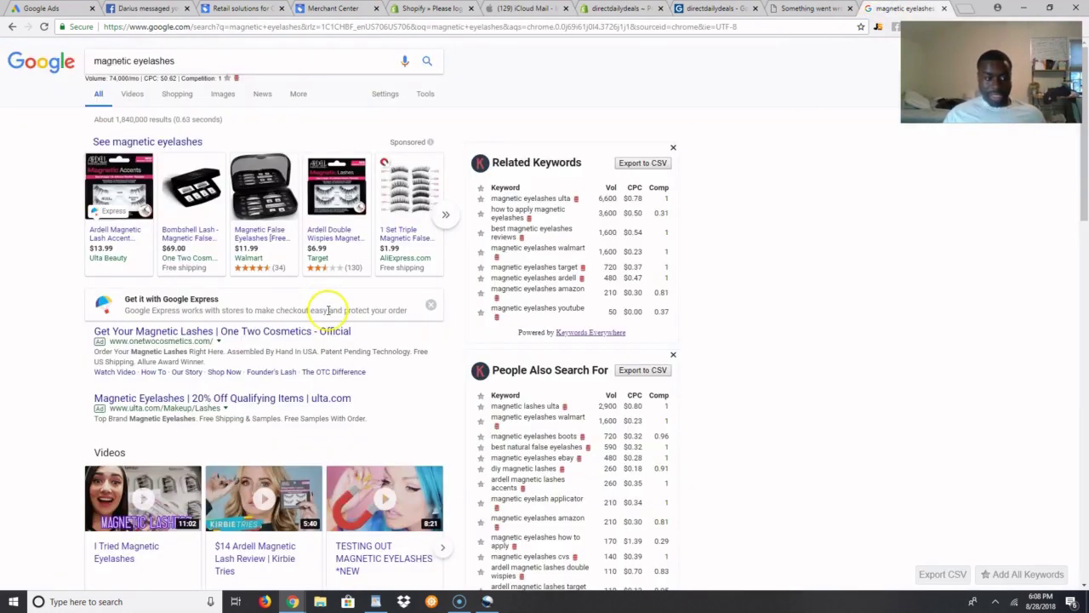
scroll(329, 313, "down", 4)
scroll(330, 317, "down", 4)
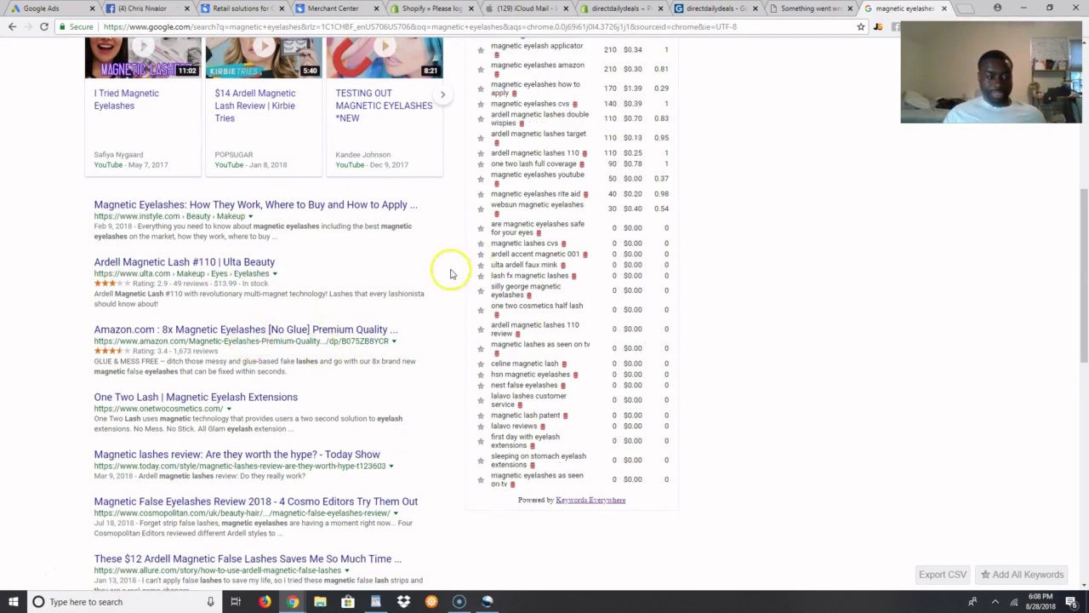
scroll(238, 196, "up", 5)
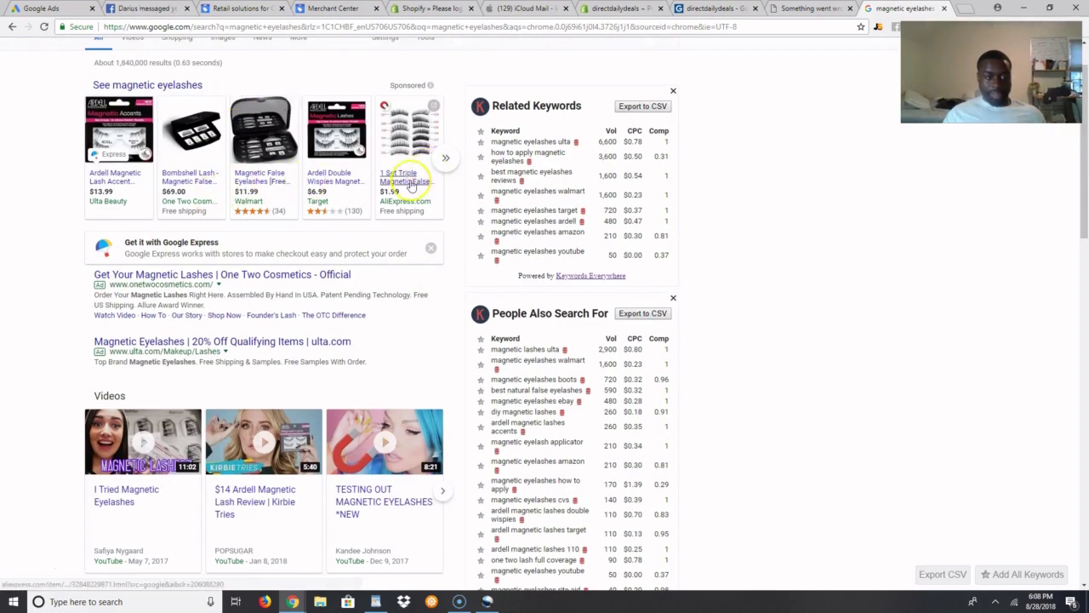
left_click(444, 158)
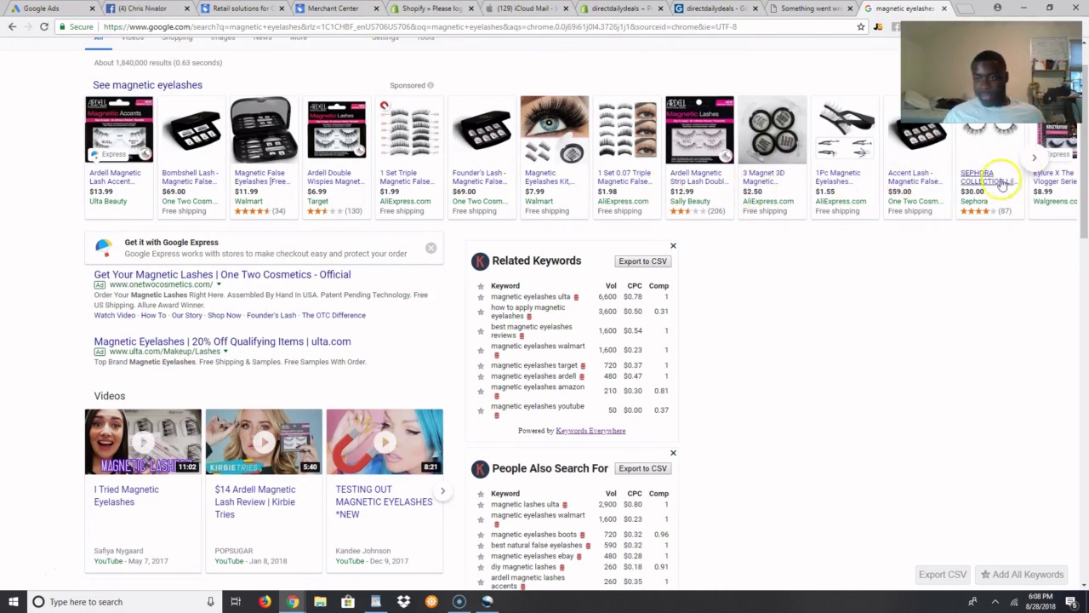
Open the sponsored Accent Lash listing from One Two Cosmetics and examine its product description.
left_click(922, 187)
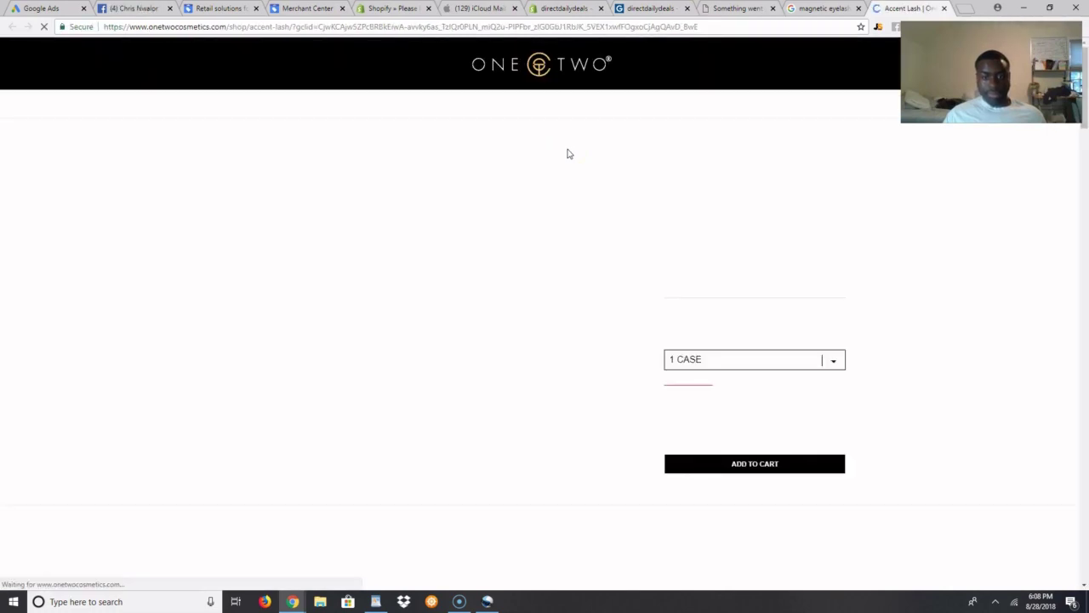
scroll(573, 174, "down", 1)
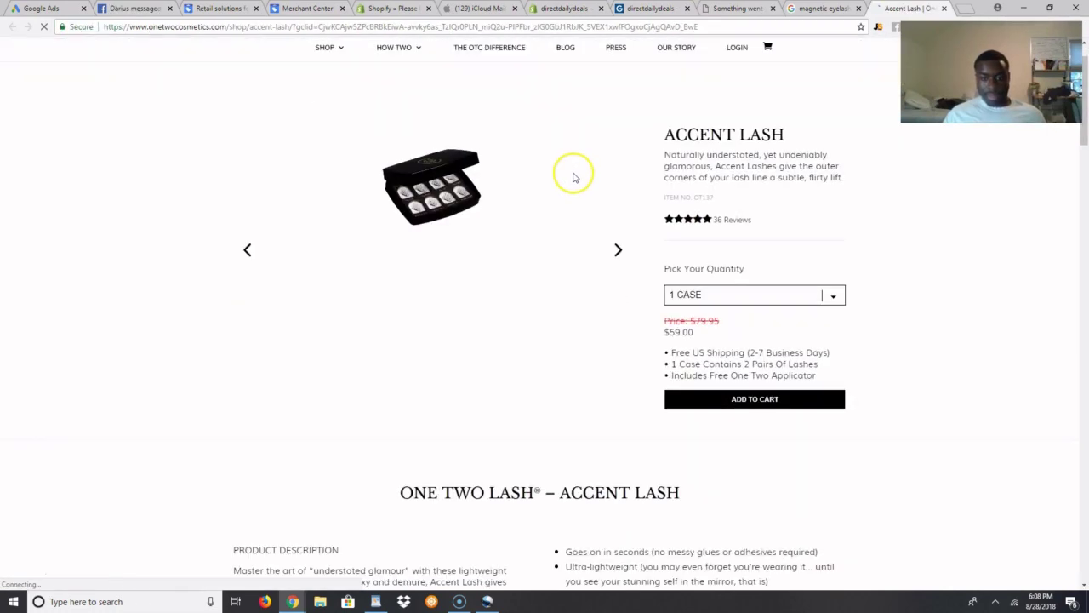
scroll(574, 177, "down", 3)
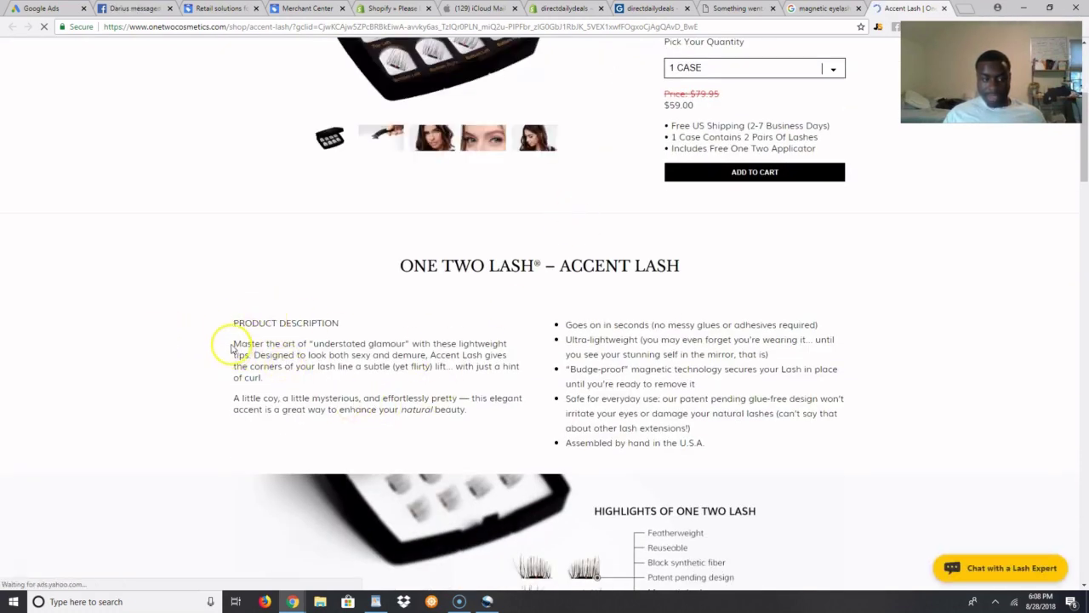
left_click_drag(231, 340, 389, 384)
left_click(462, 365)
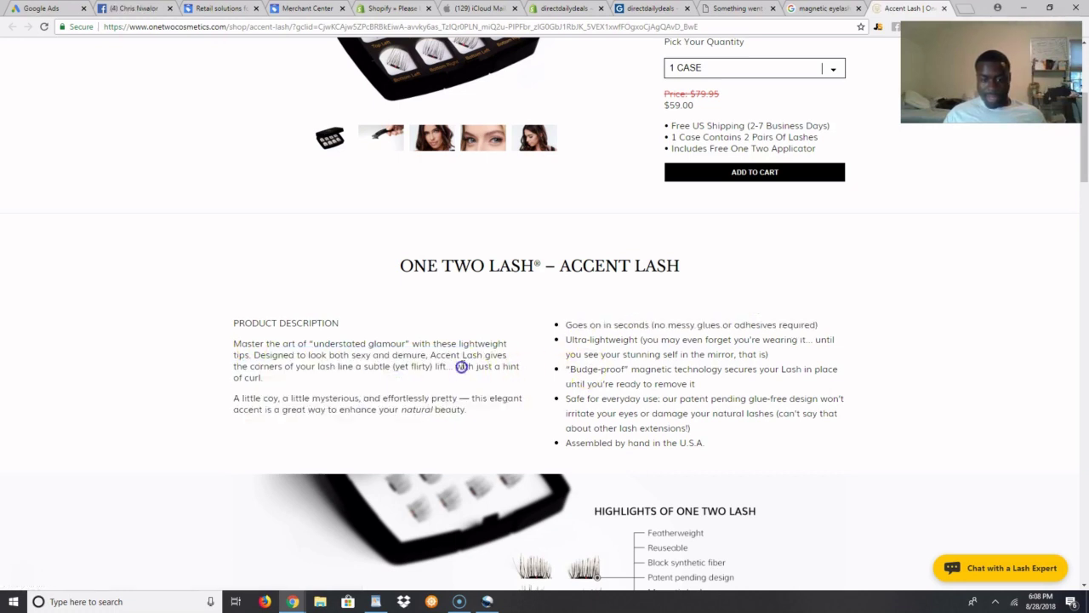
Examine the One Two Cosmetics Accent Lash page's product description, highlights and customer reviews.
scroll(464, 366, "down", 7)
scroll(466, 367, "down", 3)
scroll(465, 368, "up", 9)
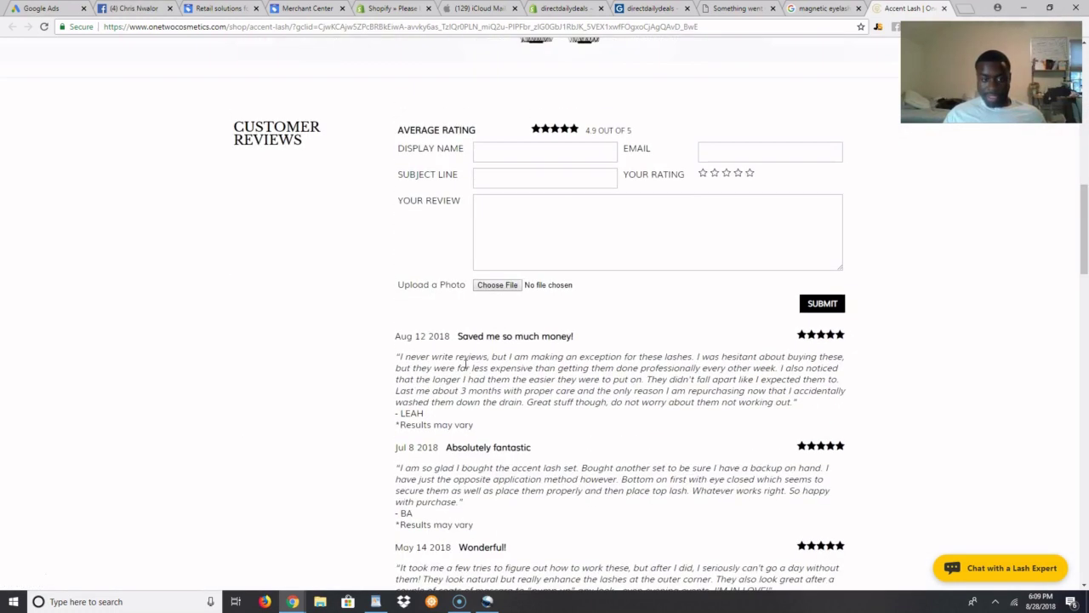
scroll(493, 378, "up", 1)
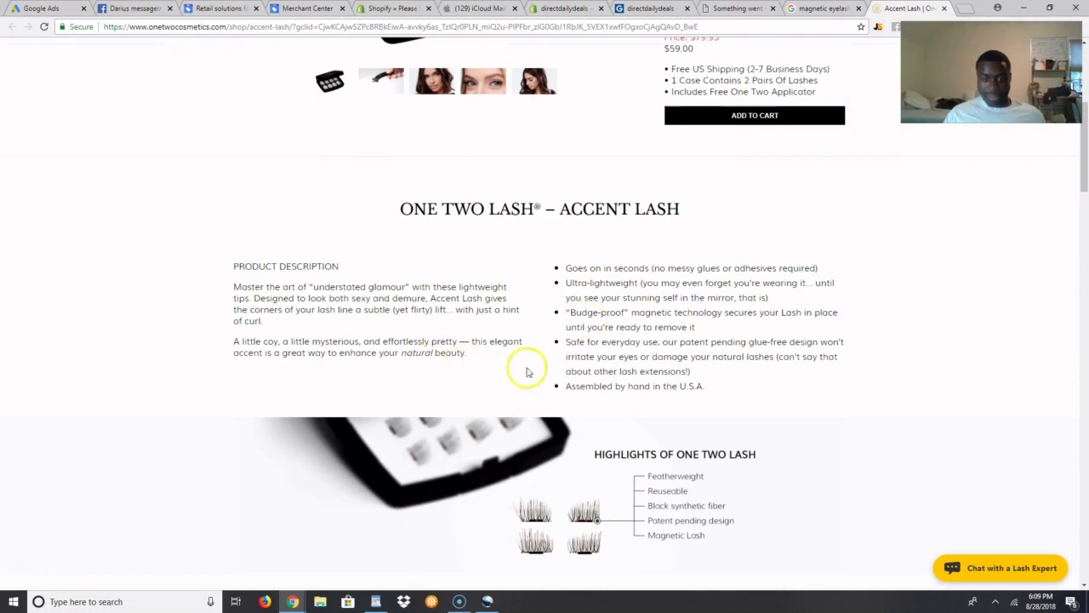
scroll(616, 340, "down", 18)
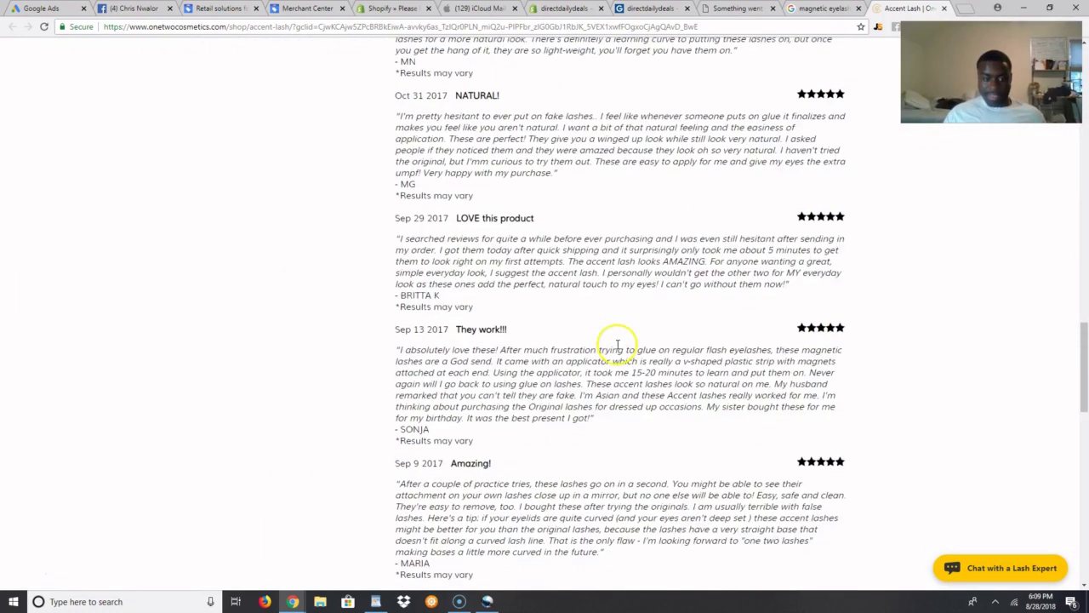
scroll(631, 335, "up", 15)
Return to the Shopify product and save it with the title Magnetic Eyelashes.
left_click(821, 8)
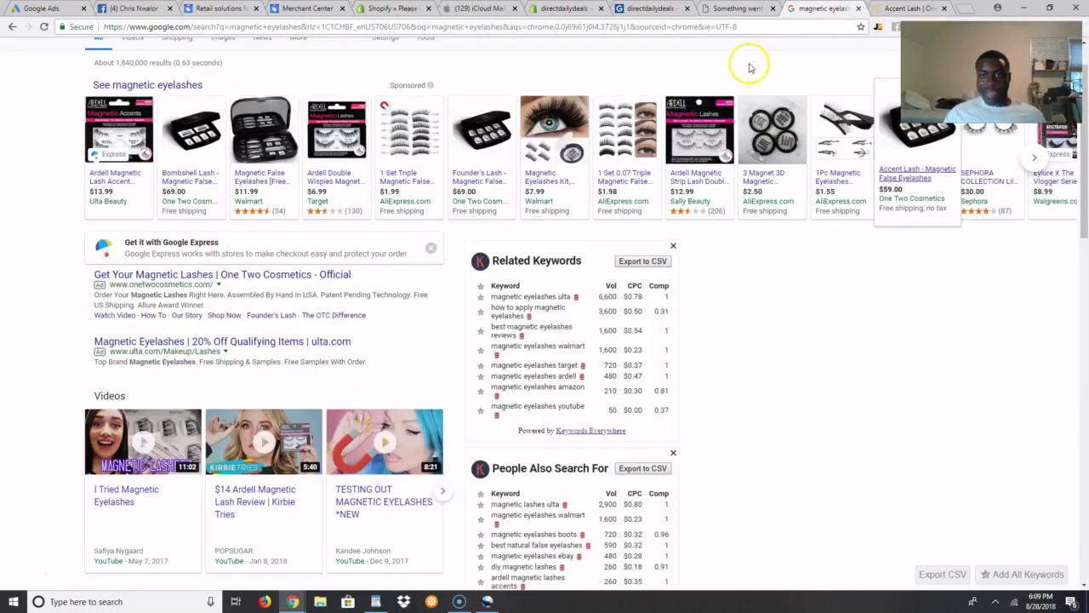
left_click(724, 9)
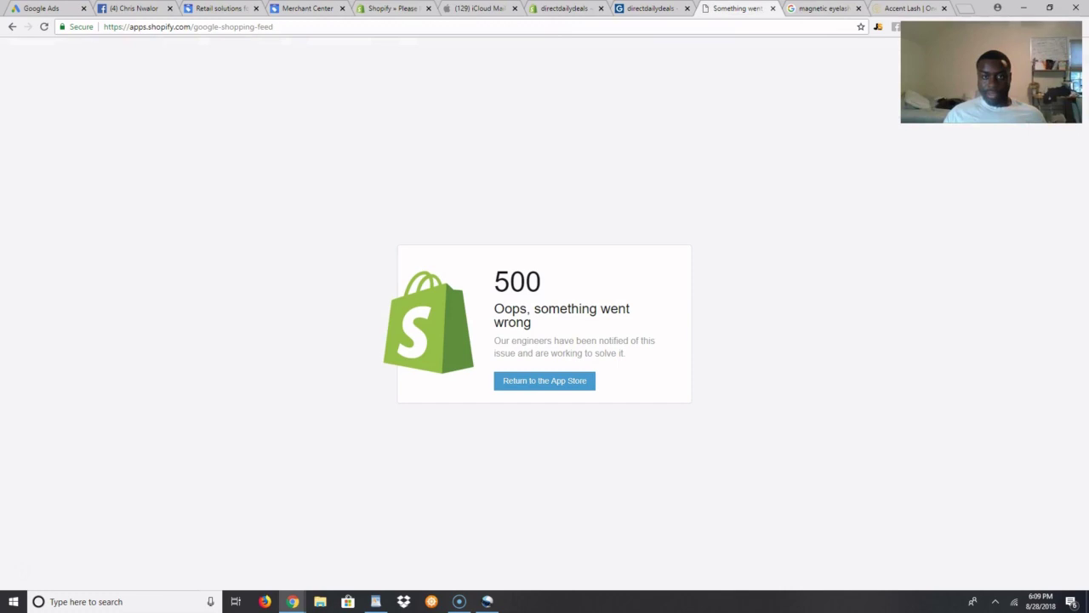
left_click(654, 8)
left_click(564, 9)
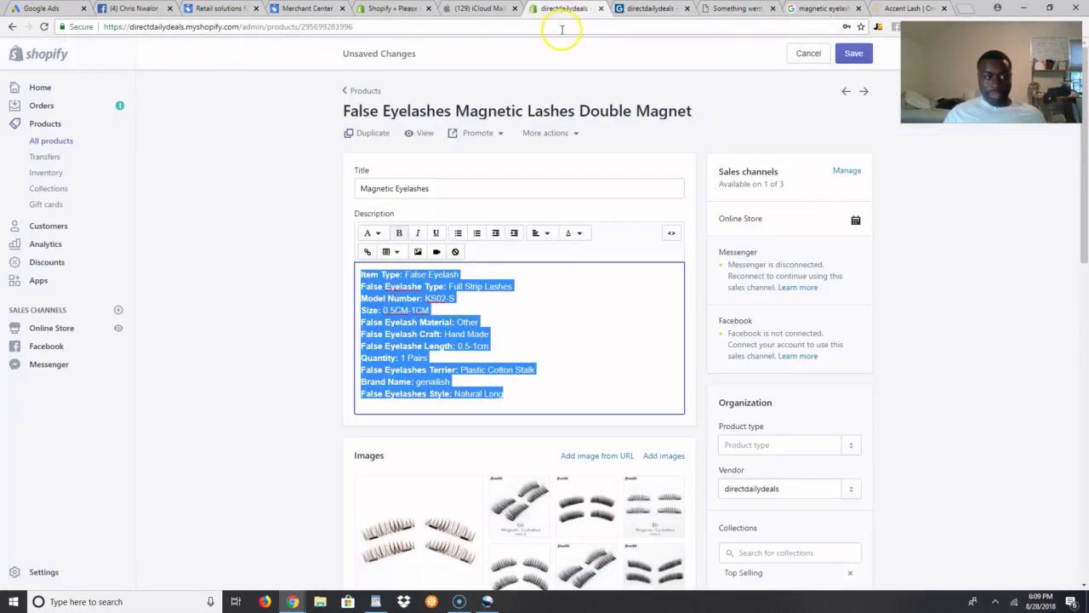
left_click(853, 53)
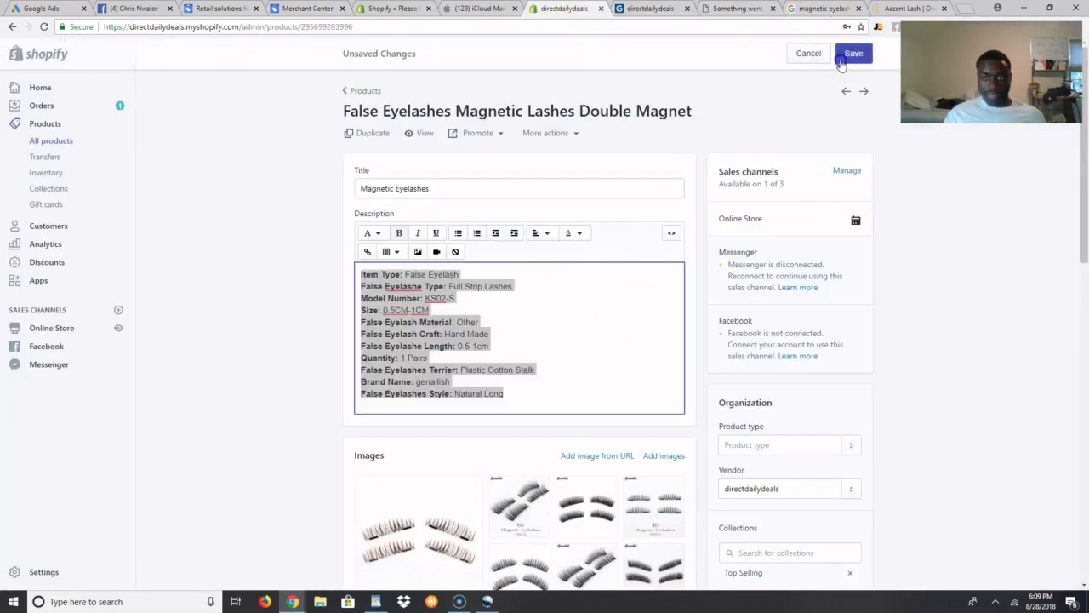
scroll(646, 287, "down", 10)
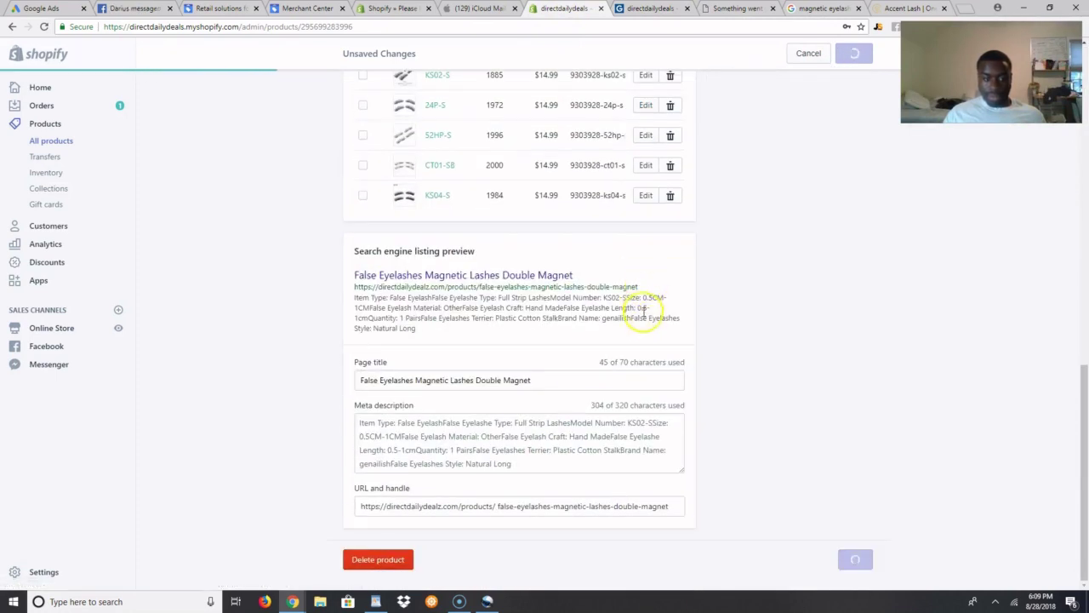
scroll(663, 312, "up", 6)
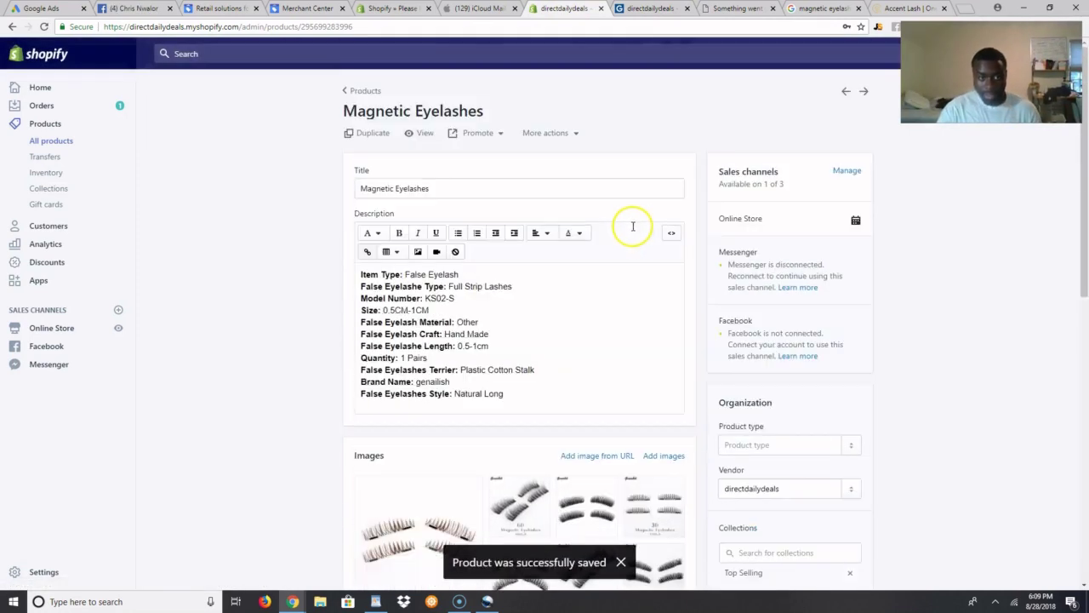
Switch to the Google Shopping feed app and select all 129 products in its product list for a bulk action.
left_click(650, 9)
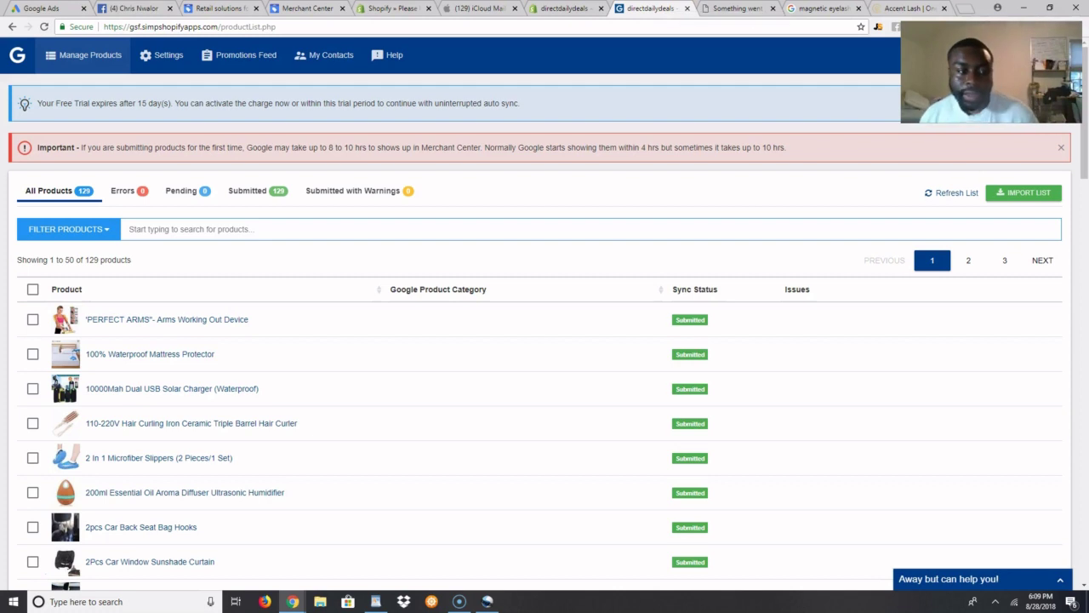
scroll(569, 189, "down", 3)
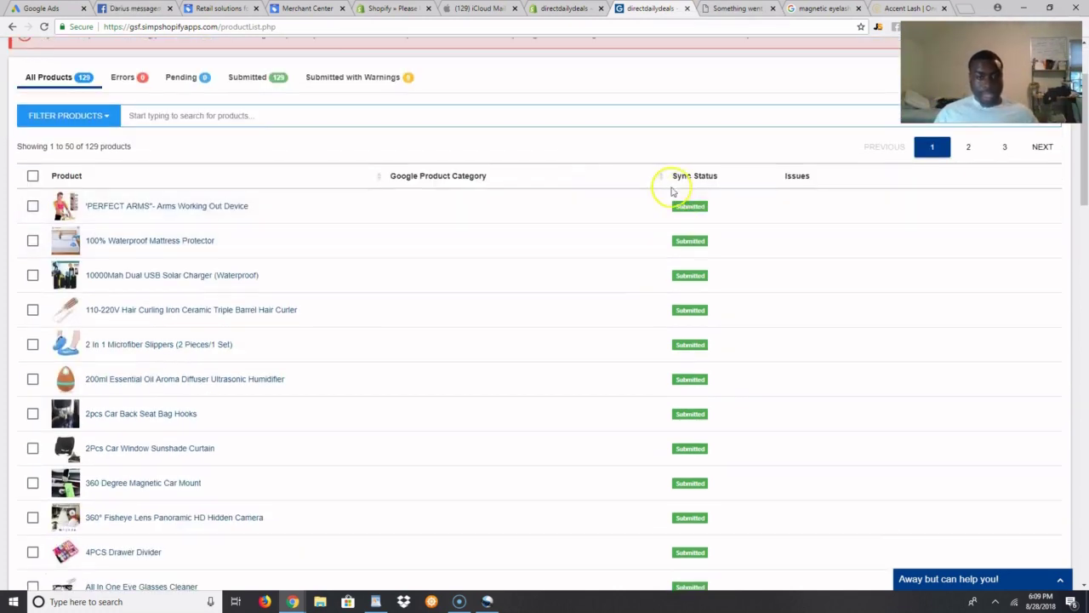
scroll(681, 234, "up", 3)
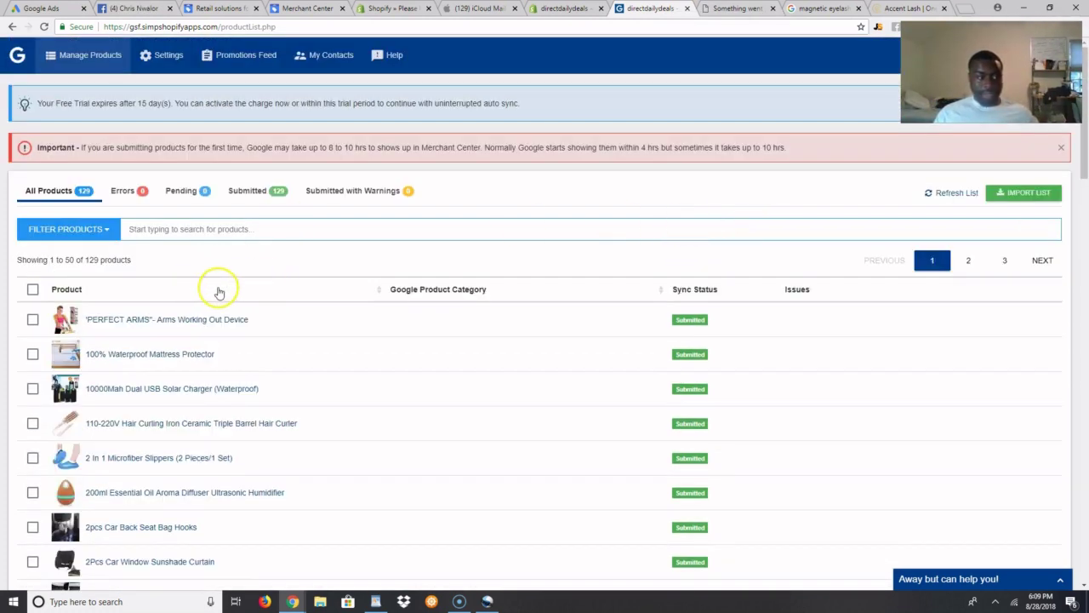
scroll(219, 287, "down", 3)
left_click(32, 178)
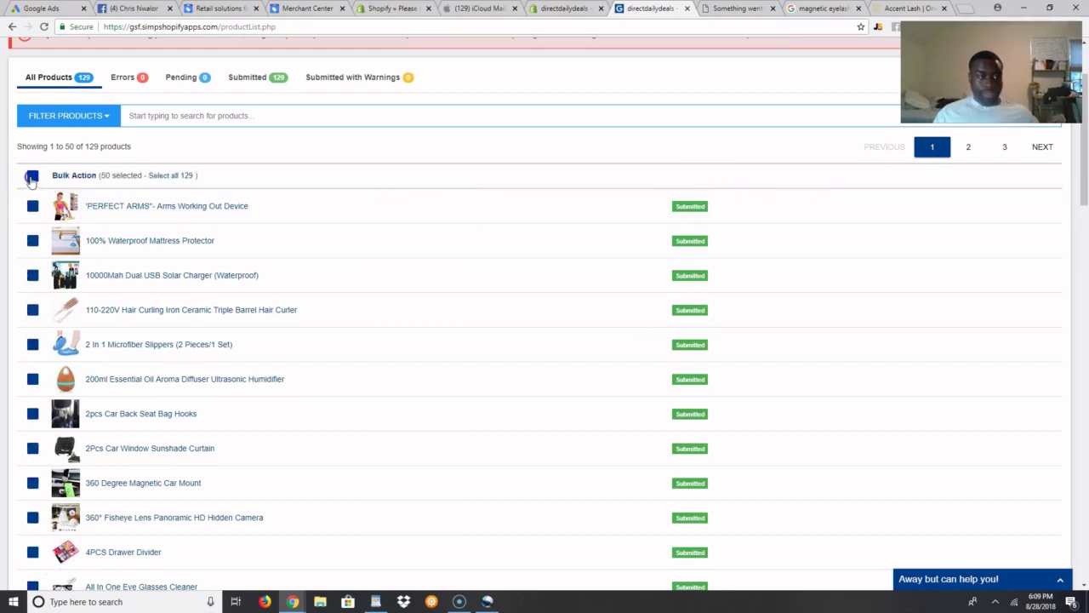
left_click(85, 177)
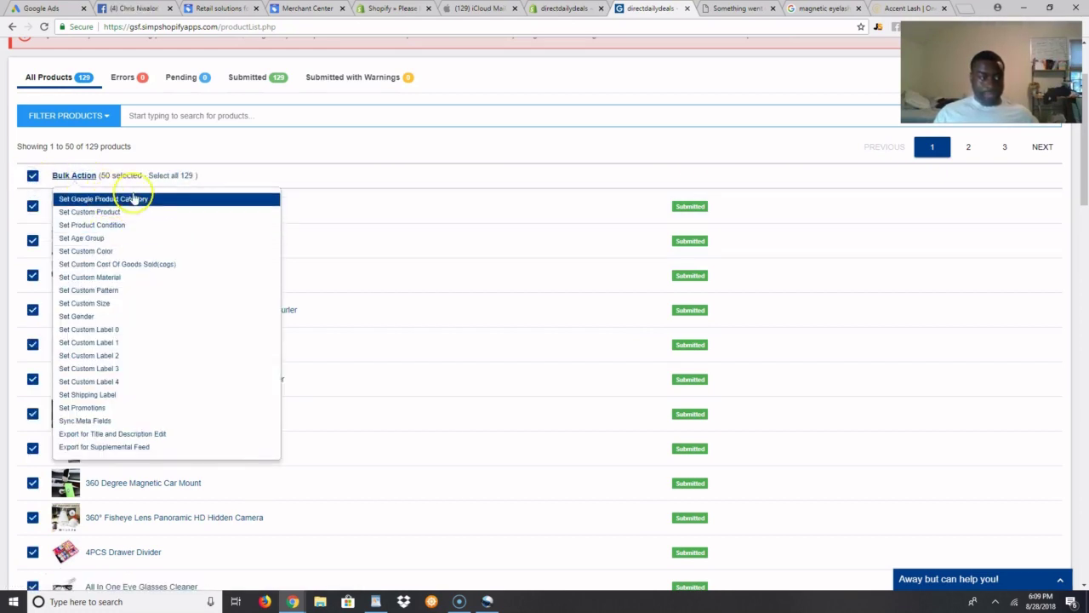
left_click(166, 175)
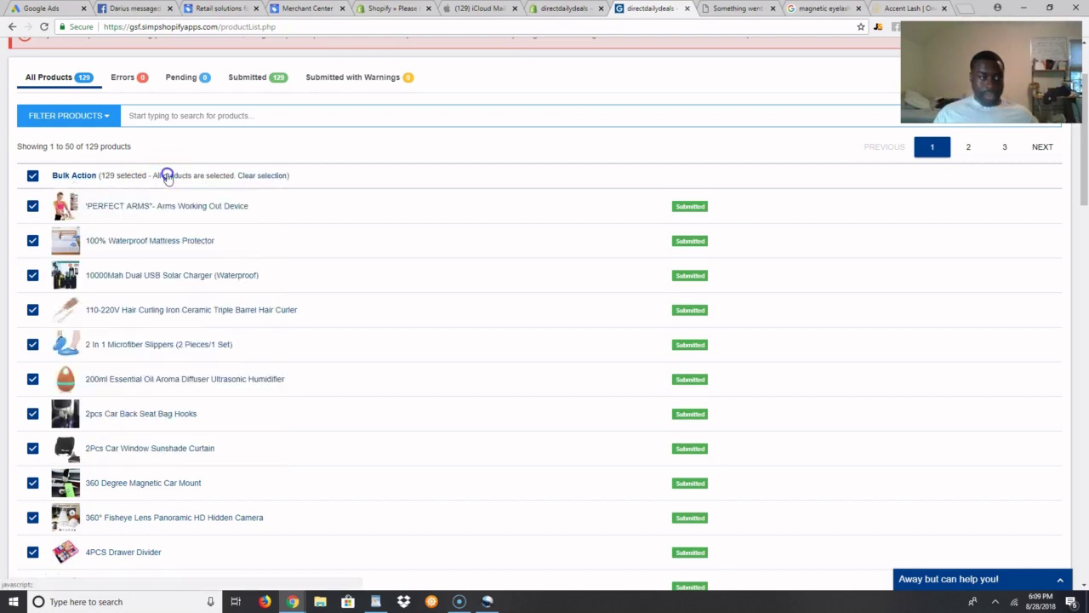
left_click(74, 176)
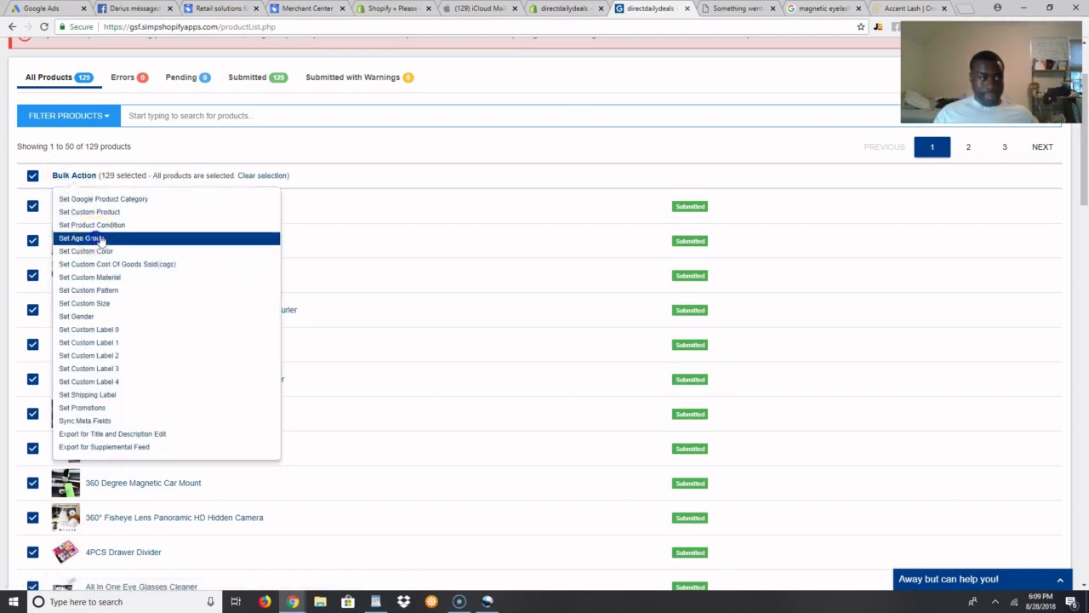
left_click(99, 239)
left_click(464, 102)
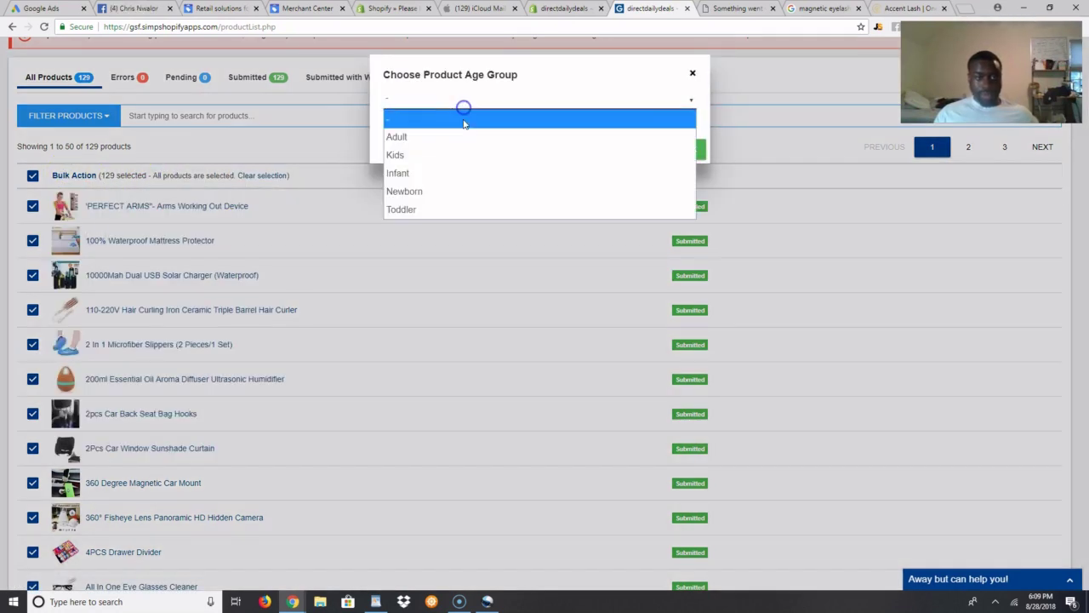
left_click(522, 112)
left_click(579, 146)
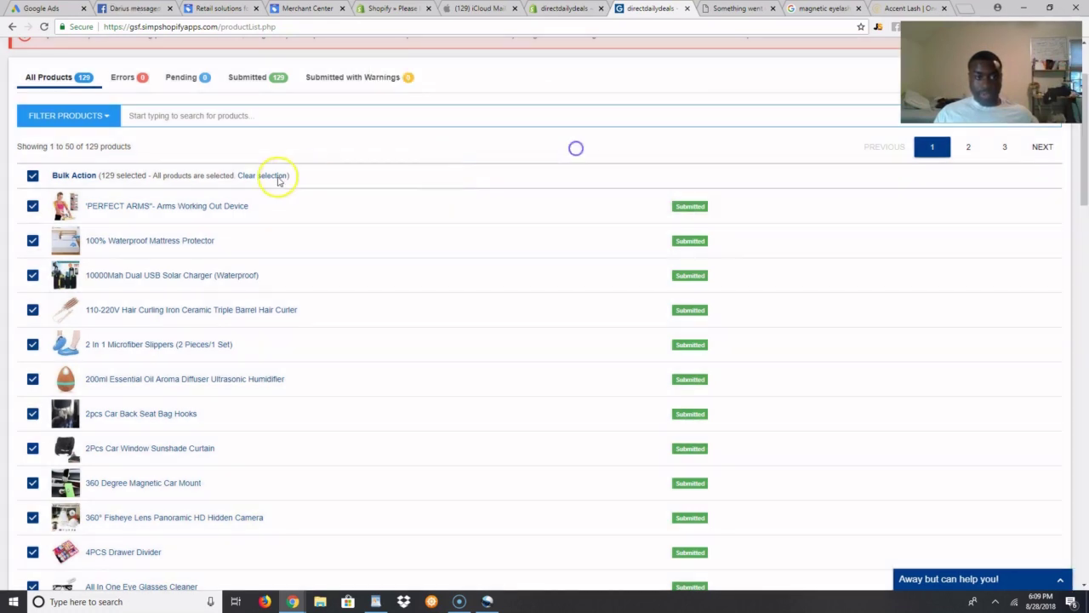
Set the product condition to New in bulk for all selected products.
left_click(81, 178)
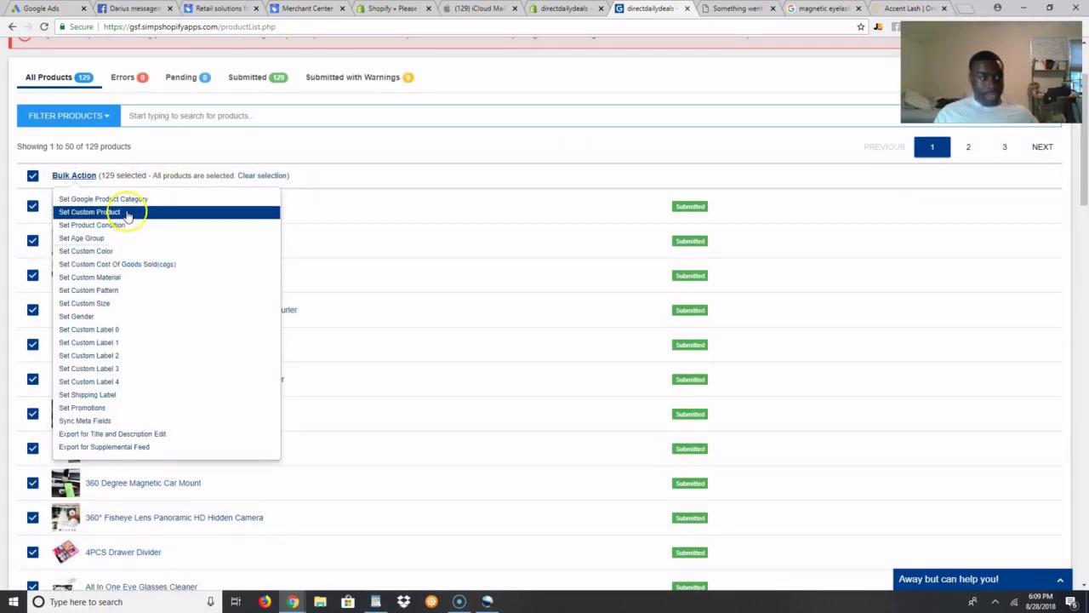
left_click(120, 226)
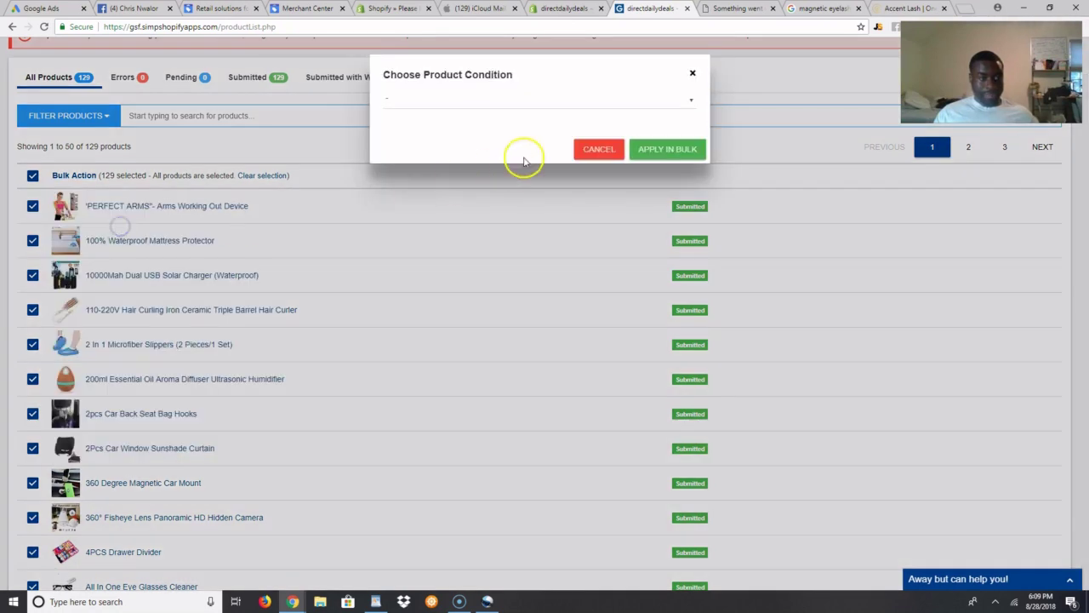
left_click(519, 101)
left_click(505, 136)
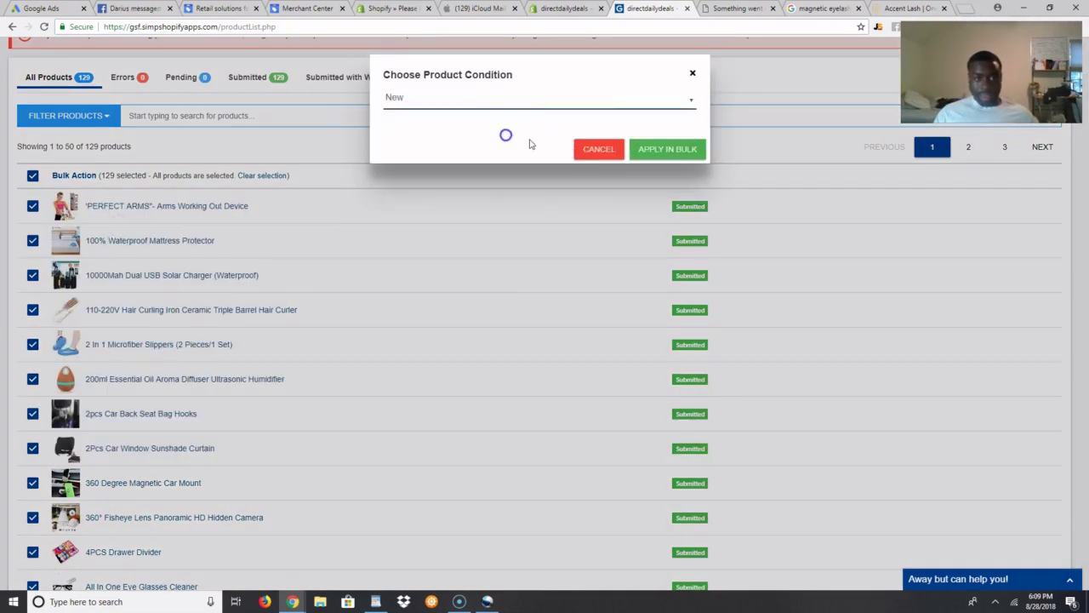
left_click(635, 153)
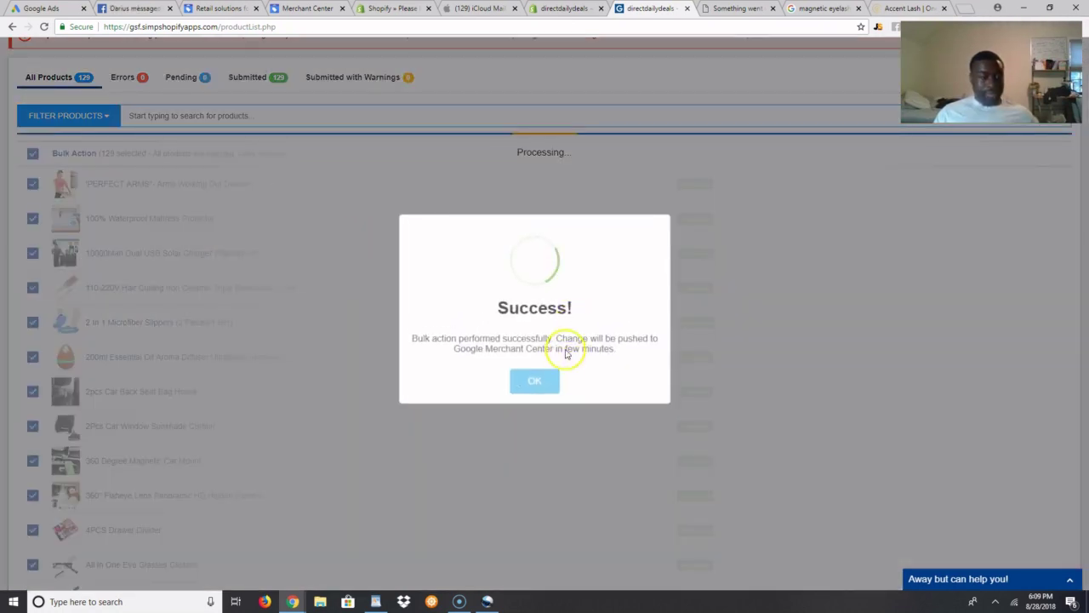
left_click(545, 380)
Select all 129 products again and review the available bulk actions.
left_click(32, 176)
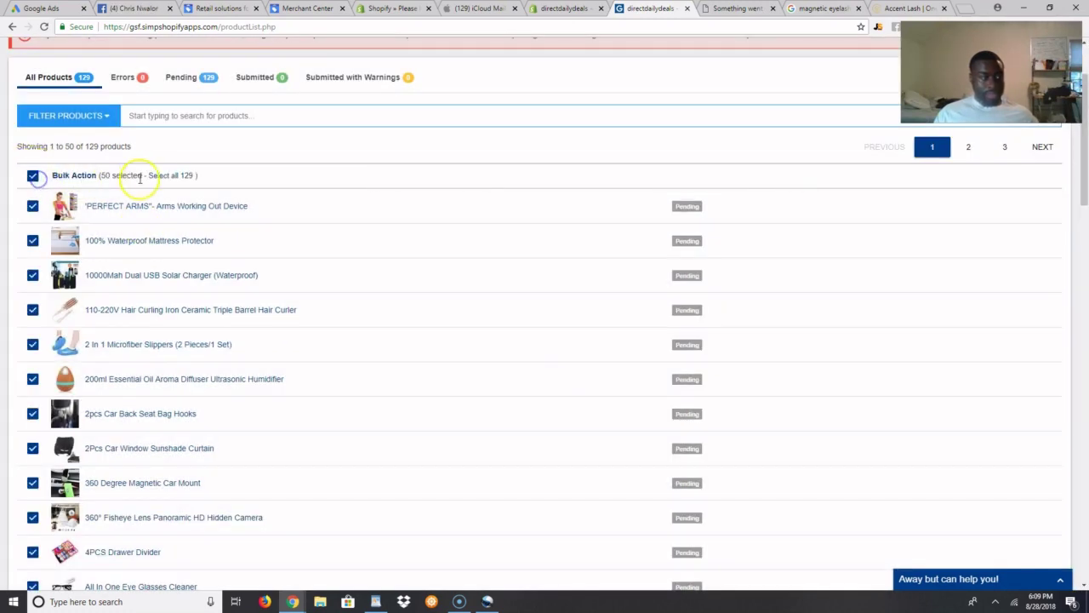
left_click(169, 176)
left_click(82, 176)
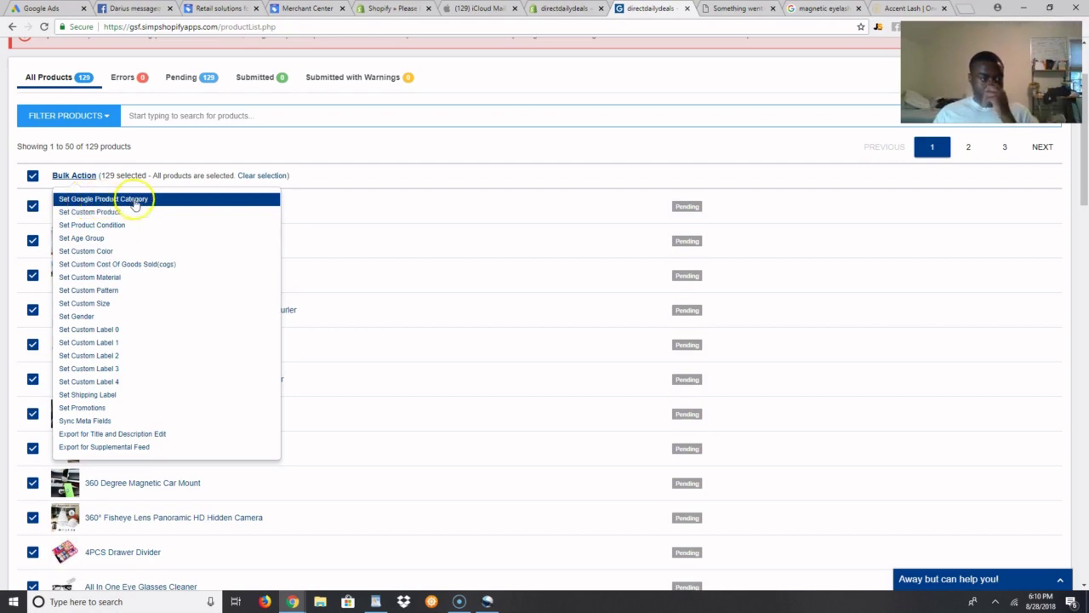
left_click(520, 207)
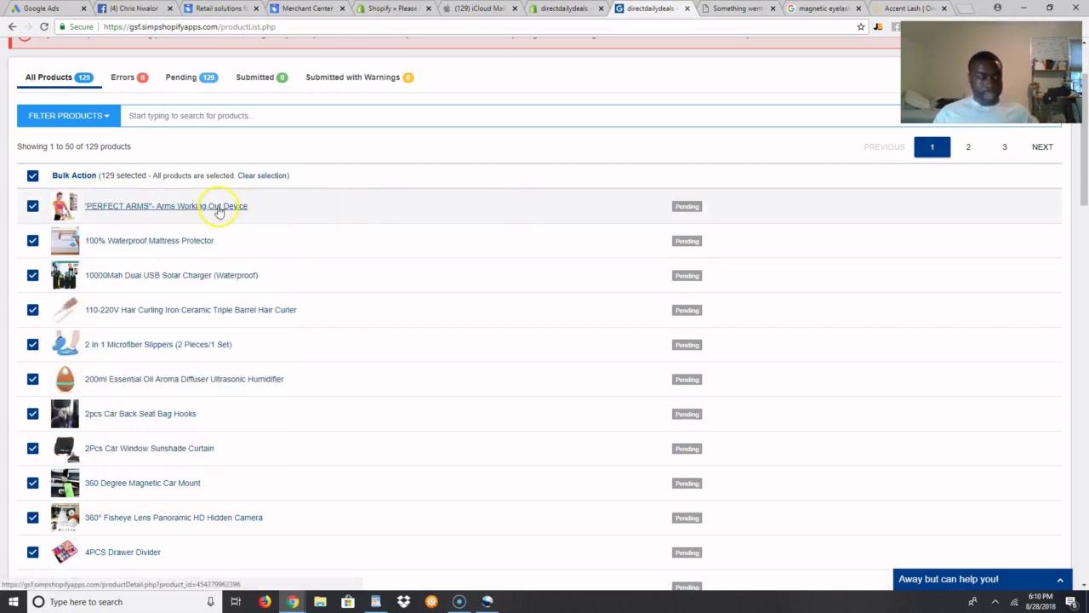
Search the product list for "magnetic" and open the details of the Magnetic Eyelashes product.
left_click(191, 115)
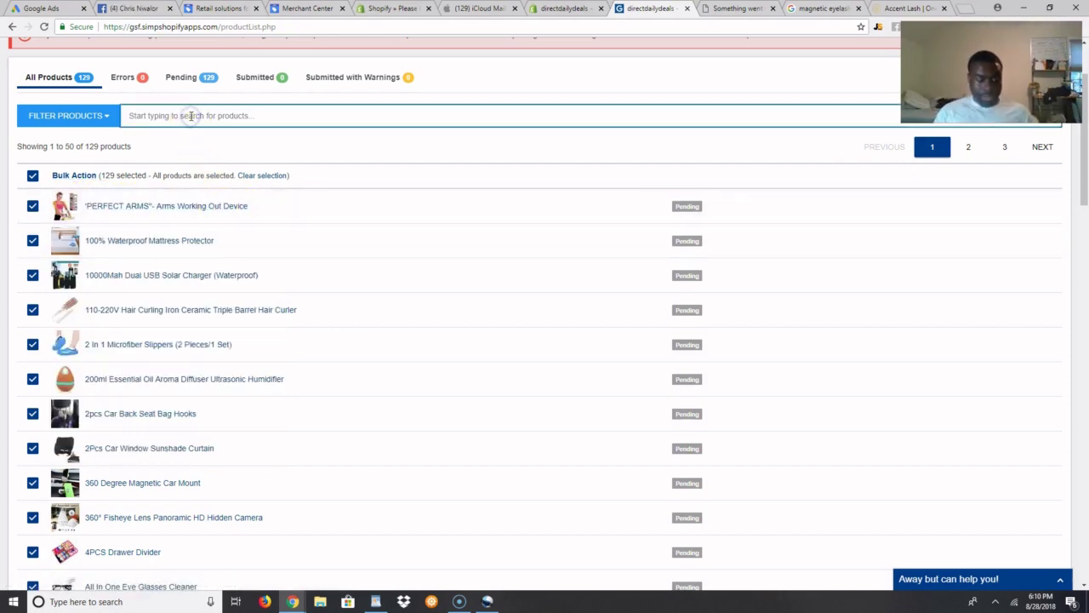
type("magnet")
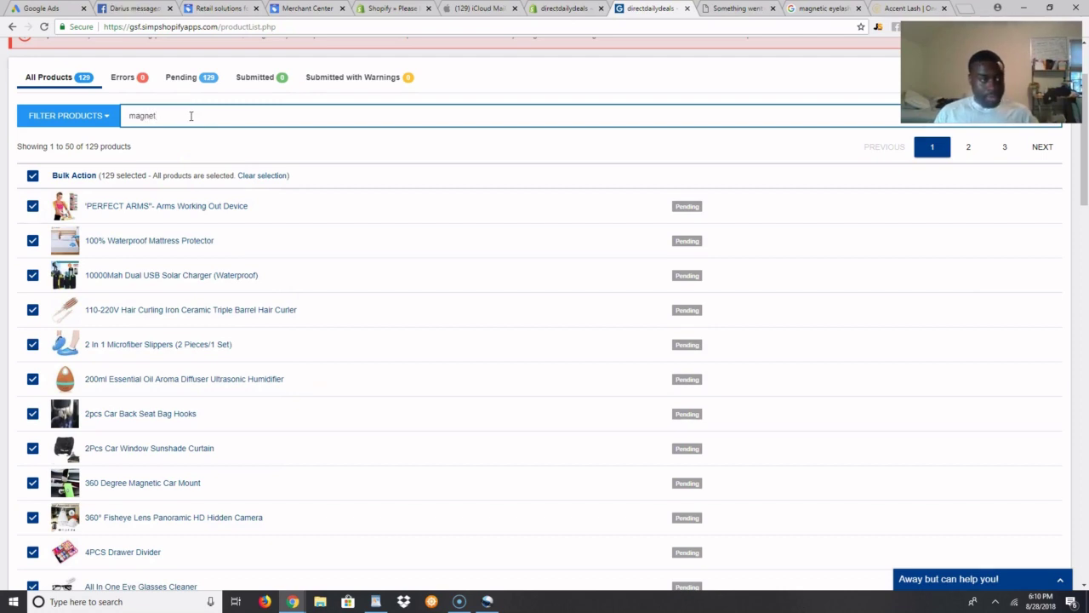
key("Return")
type("ic")
key("Return")
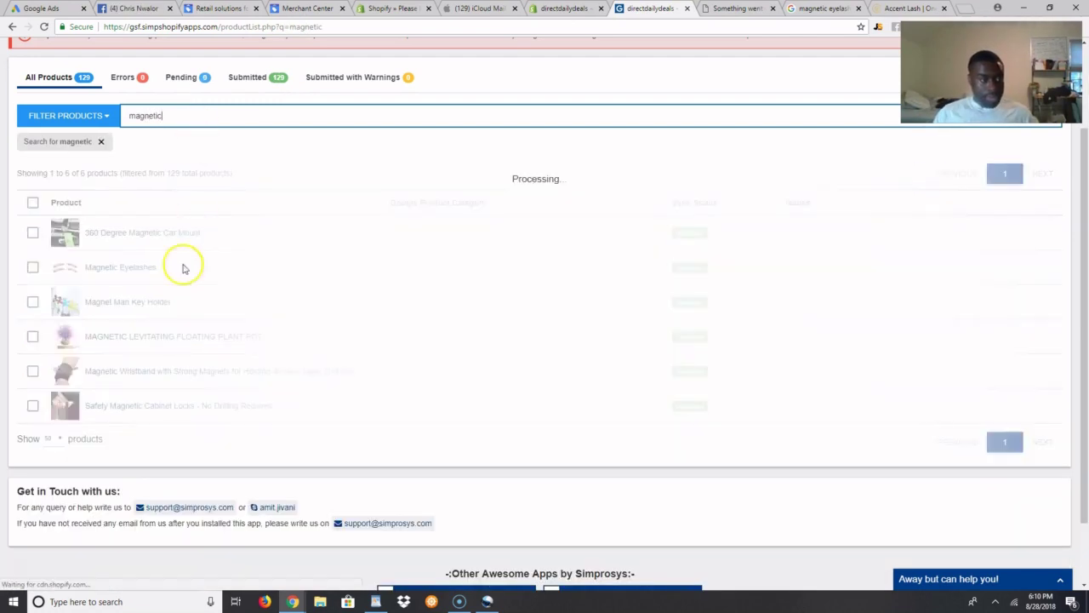
left_click(136, 262)
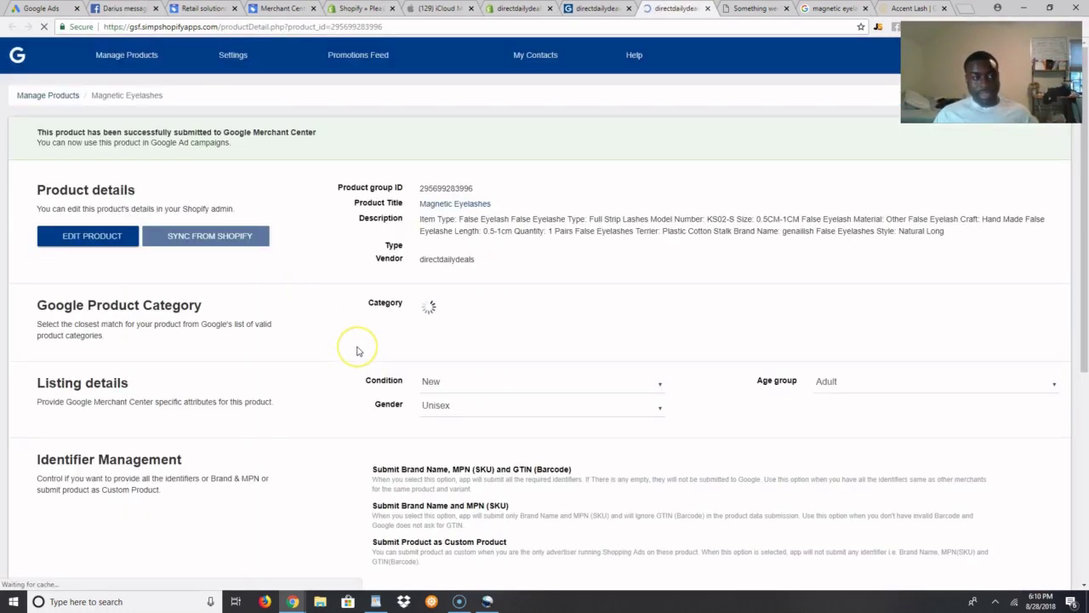
Set the product's Google product category to Health & Beauty > Personal Care > Cosmetics > Makeup > Eye Makeup > False Eyelashes.
scroll(451, 353, "down", 1)
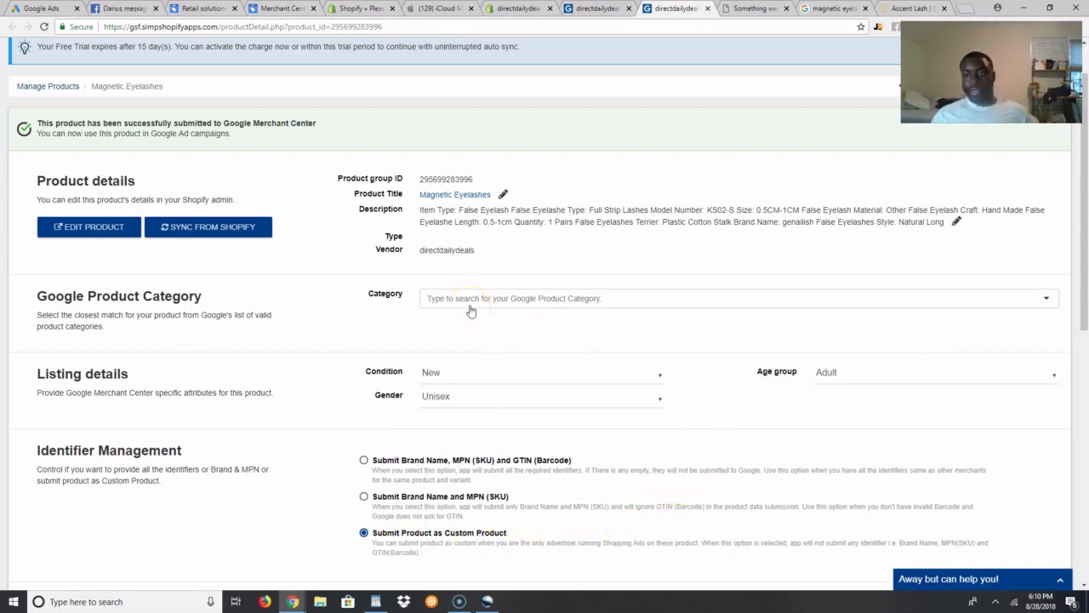
left_click(469, 305)
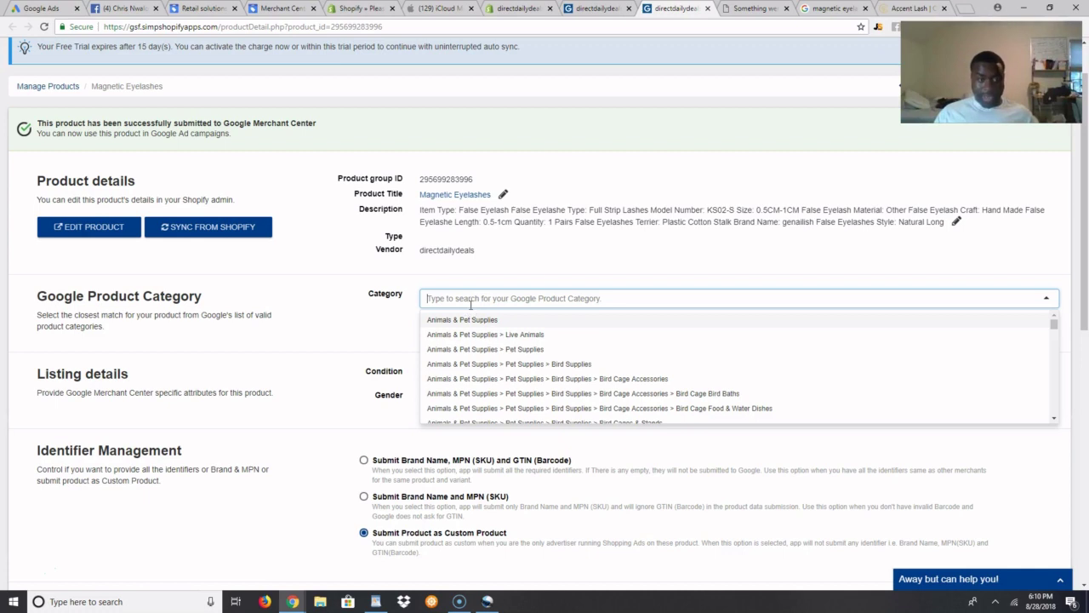
type("eye")
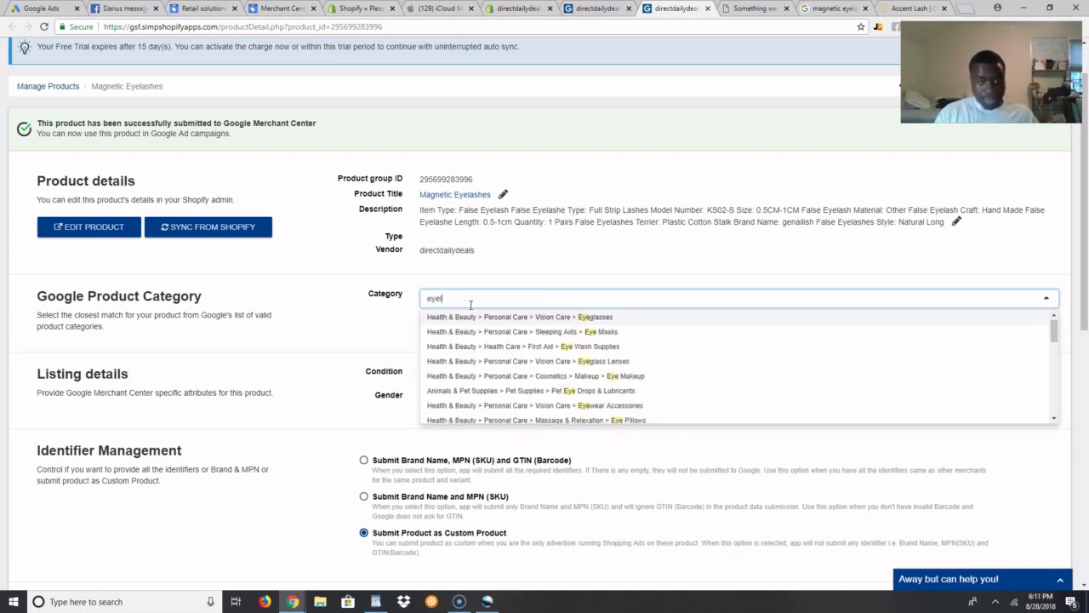
type("lahs")
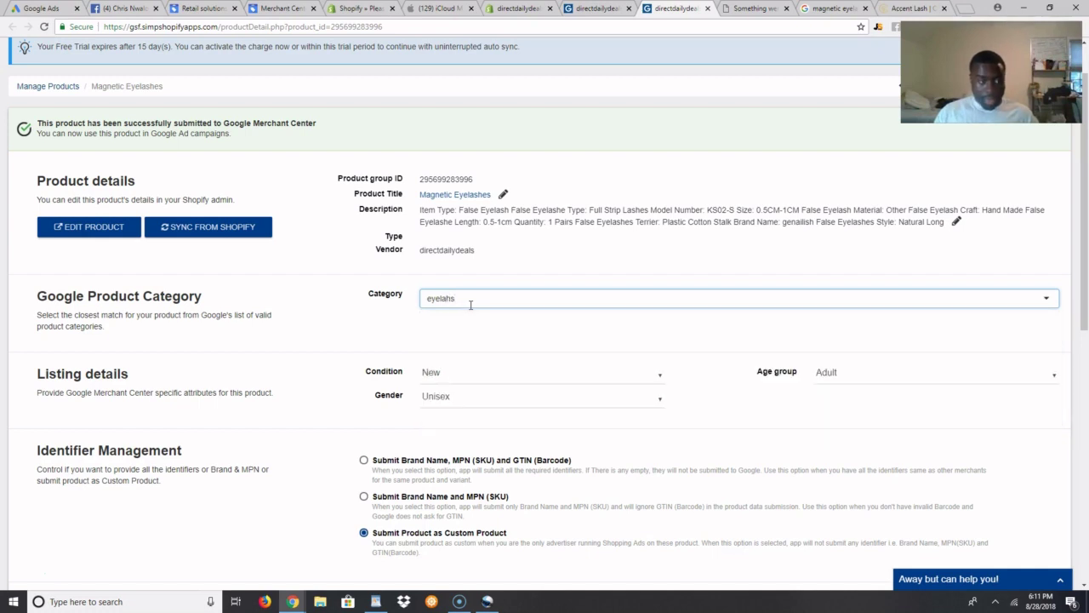
key("BackSpace")
key("BackSpace")
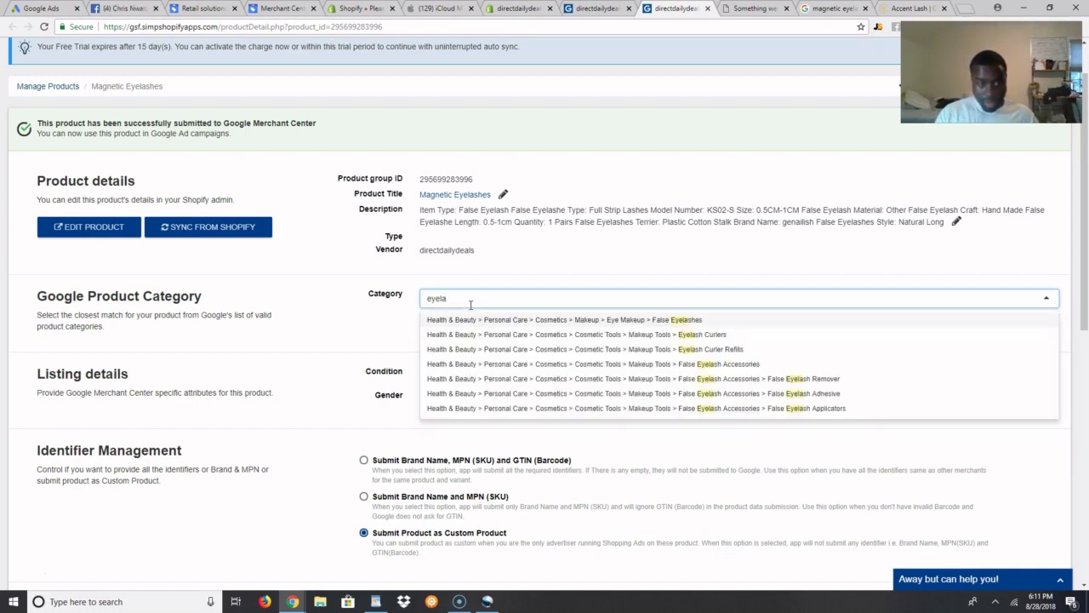
type("shes")
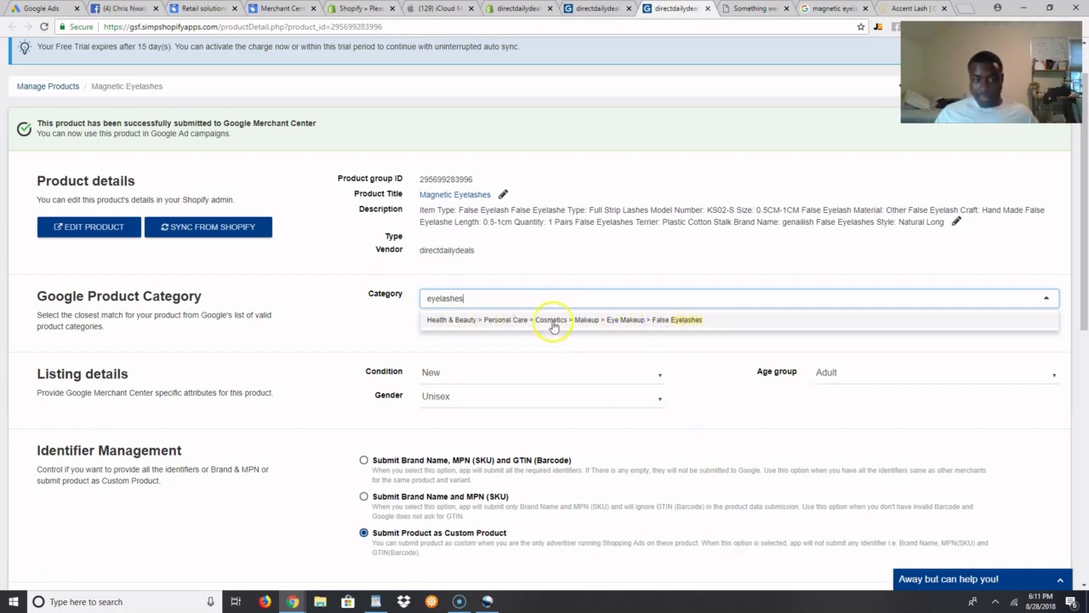
left_click(689, 327)
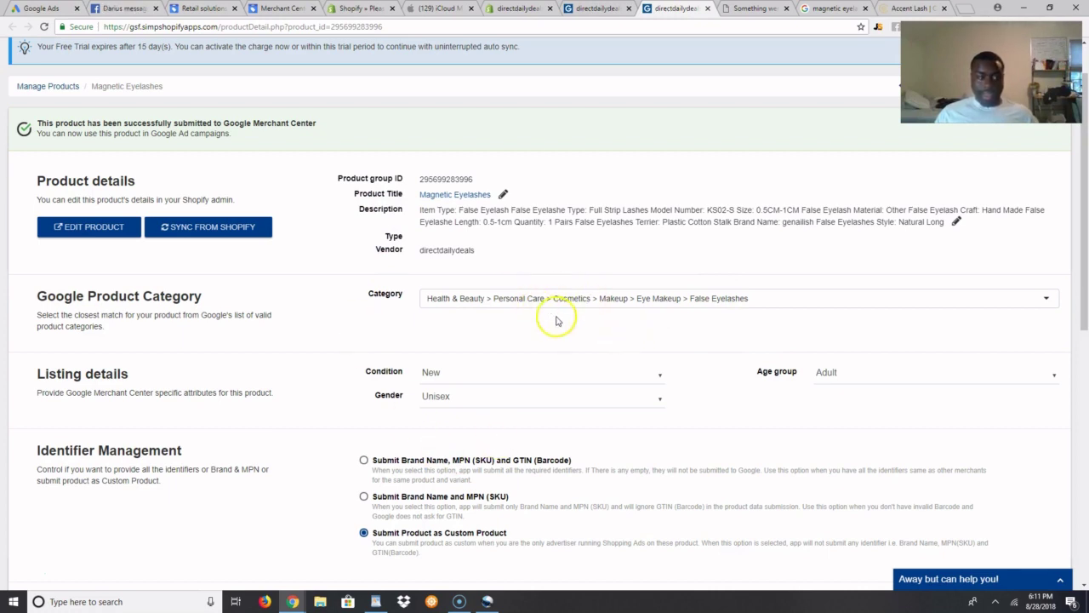
Save the Magnetic Eyelashes product update and publish its pending changes to Google Merchant Center.
scroll(557, 321, "down", 5)
left_click(933, 550)
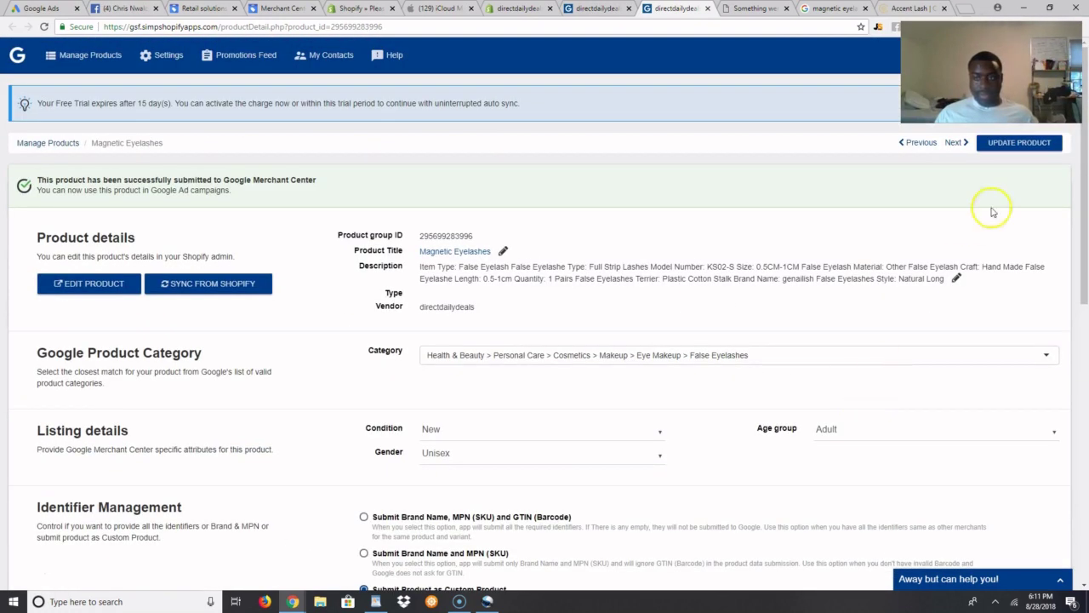
left_click(1035, 143)
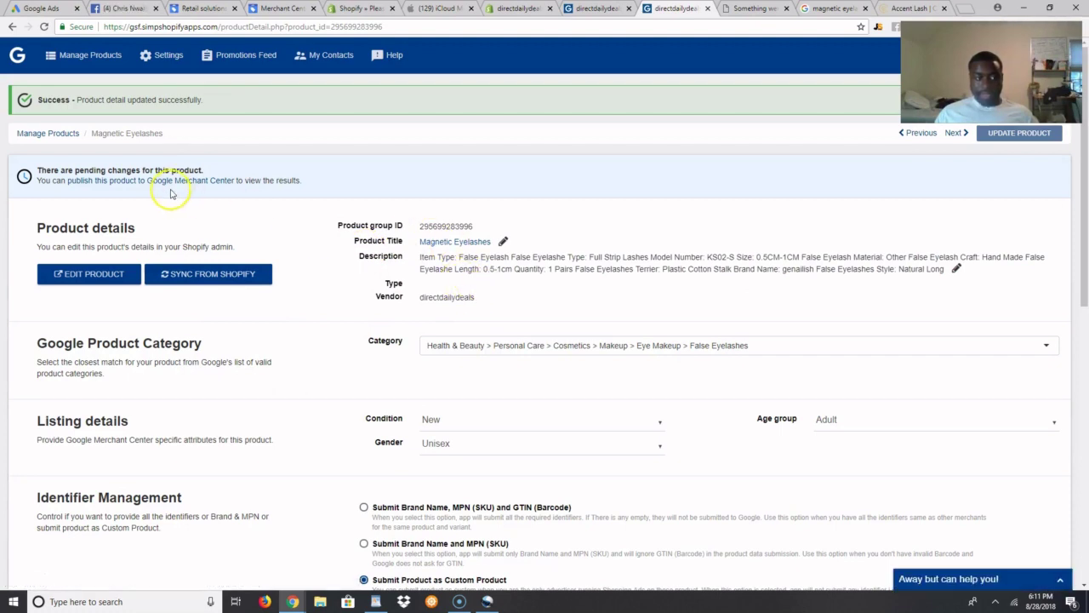
scroll(431, 321, "down", 1)
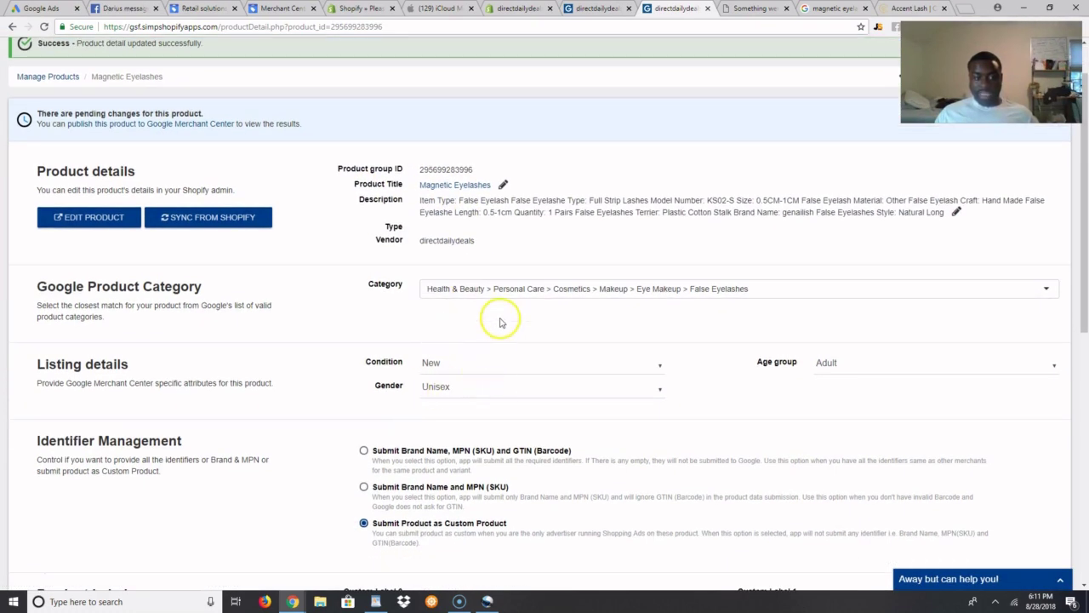
scroll(176, 182, "up", 1)
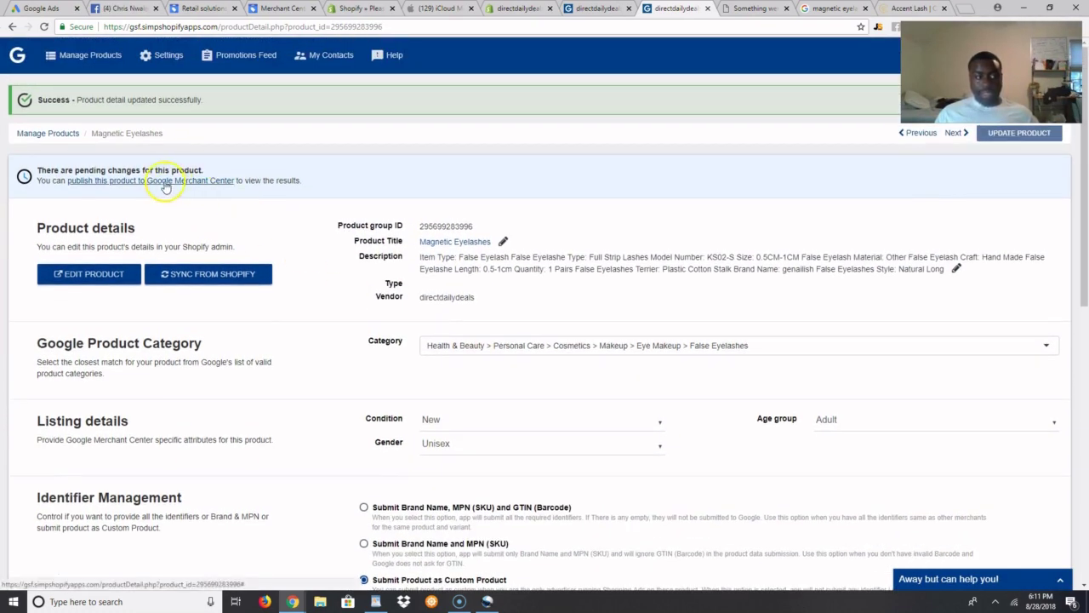
left_click(166, 185)
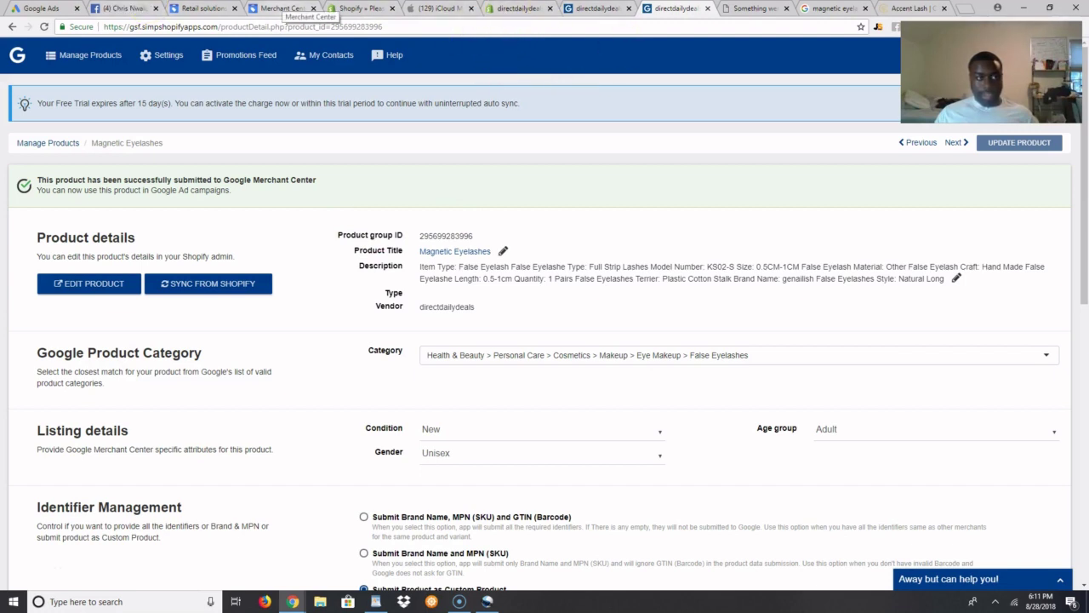
Switch to Google Merchant Center and check its product list for the submitted items.
left_click(284, 8)
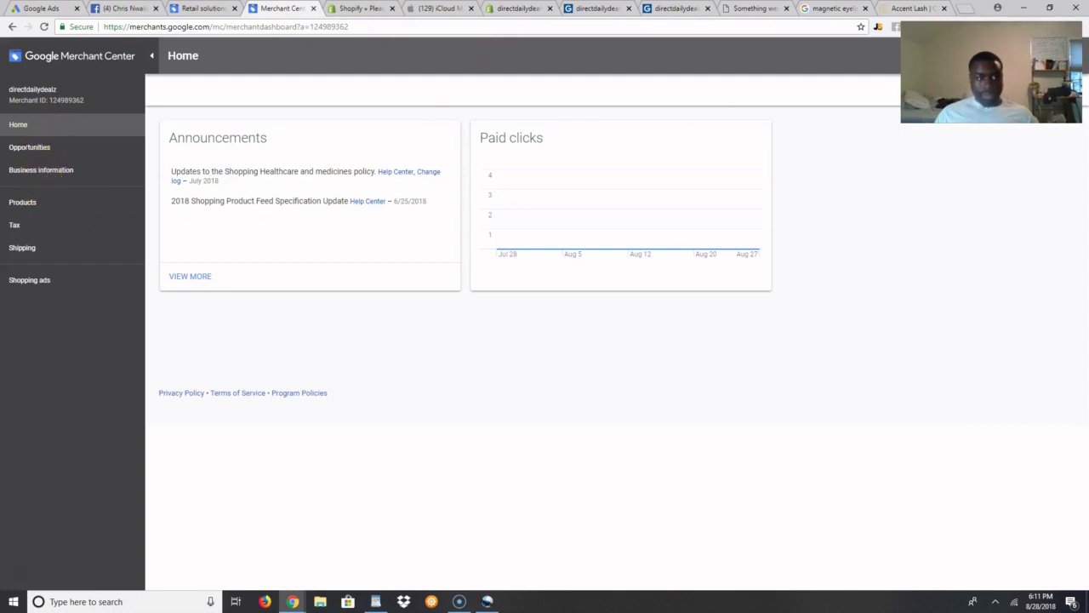
left_click(36, 202)
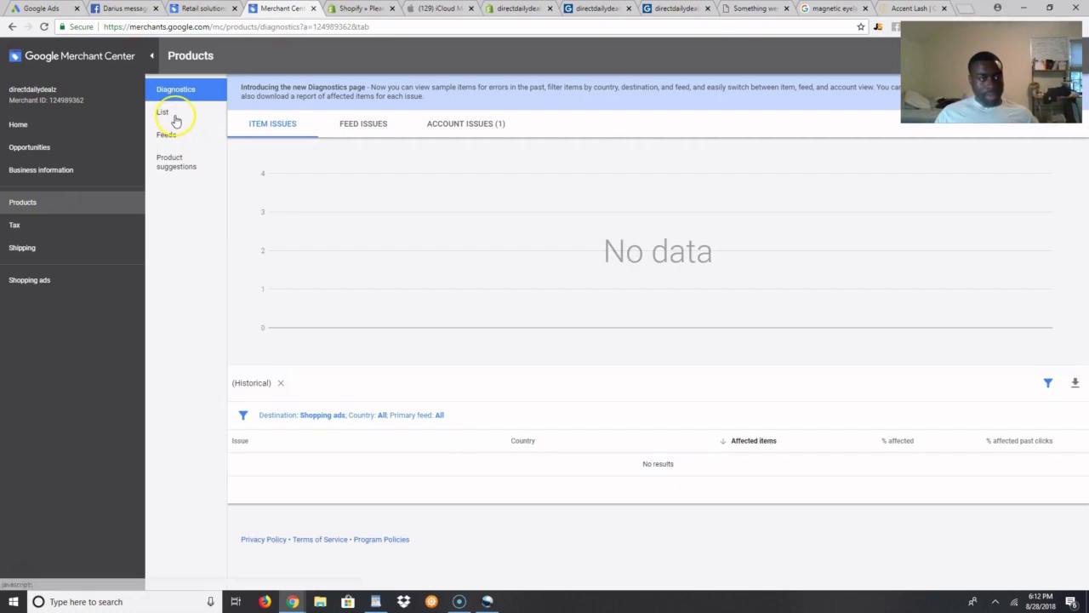
left_click(176, 120)
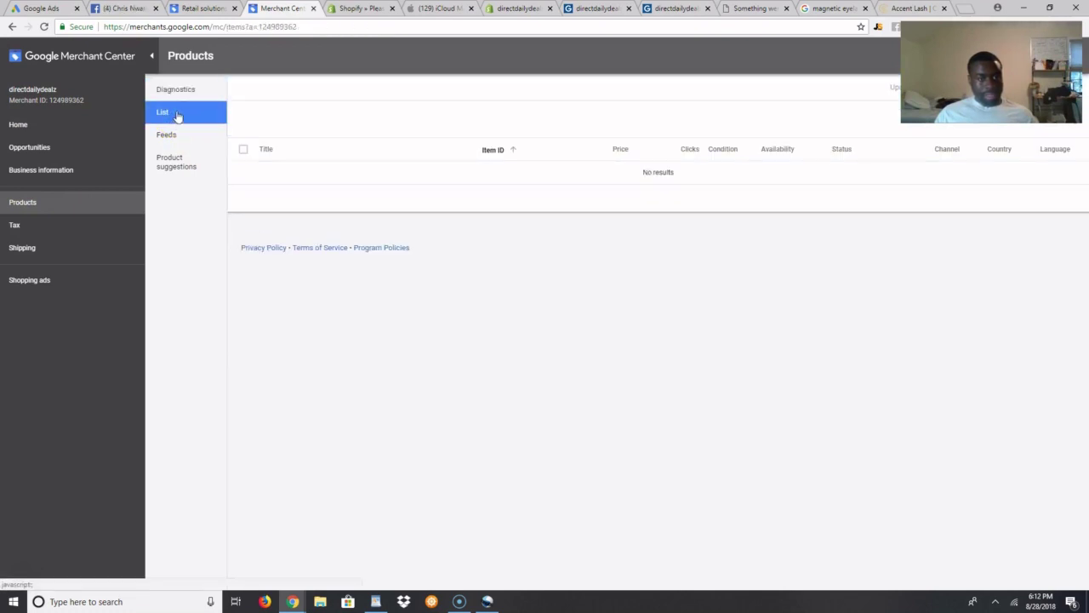
Examine the account issues in the product diagnostics, including the help for the AdWords account warning.
left_click(167, 91)
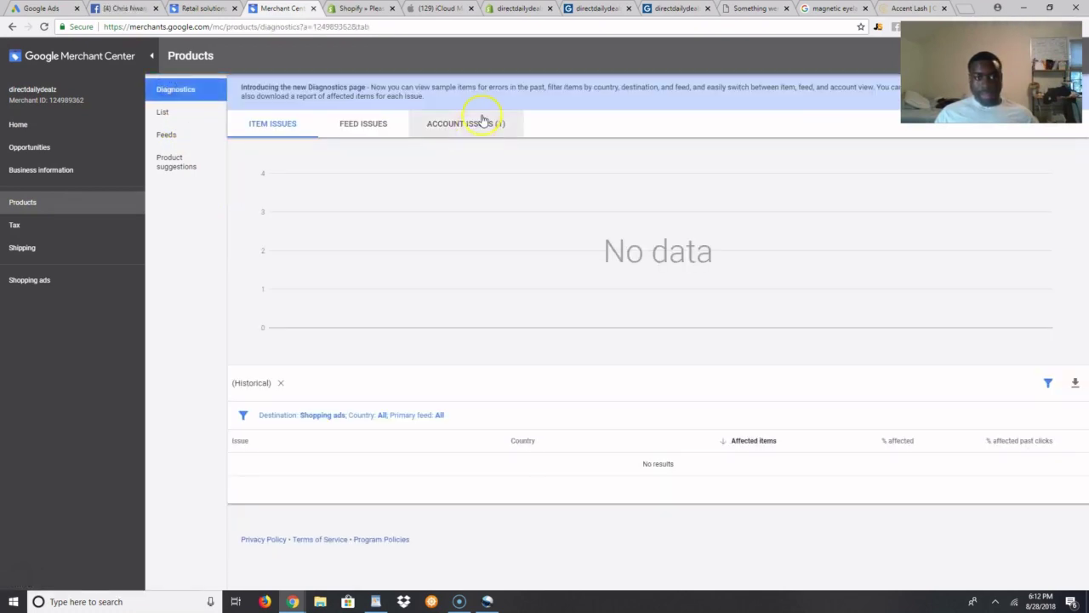
left_click(471, 122)
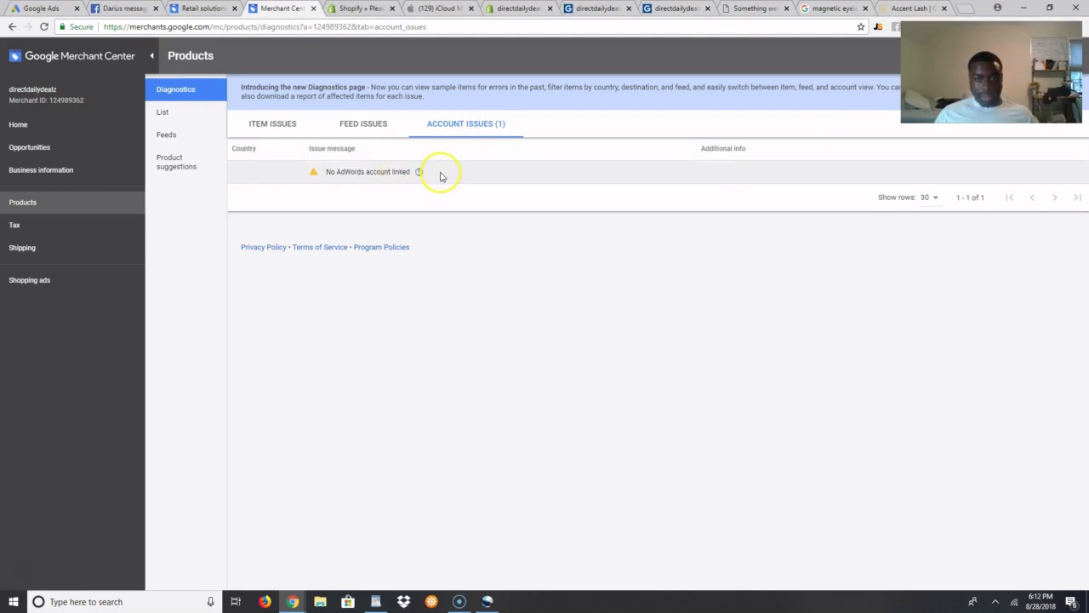
left_click(344, 173)
left_click(308, 171)
left_click(418, 169)
left_click(418, 170)
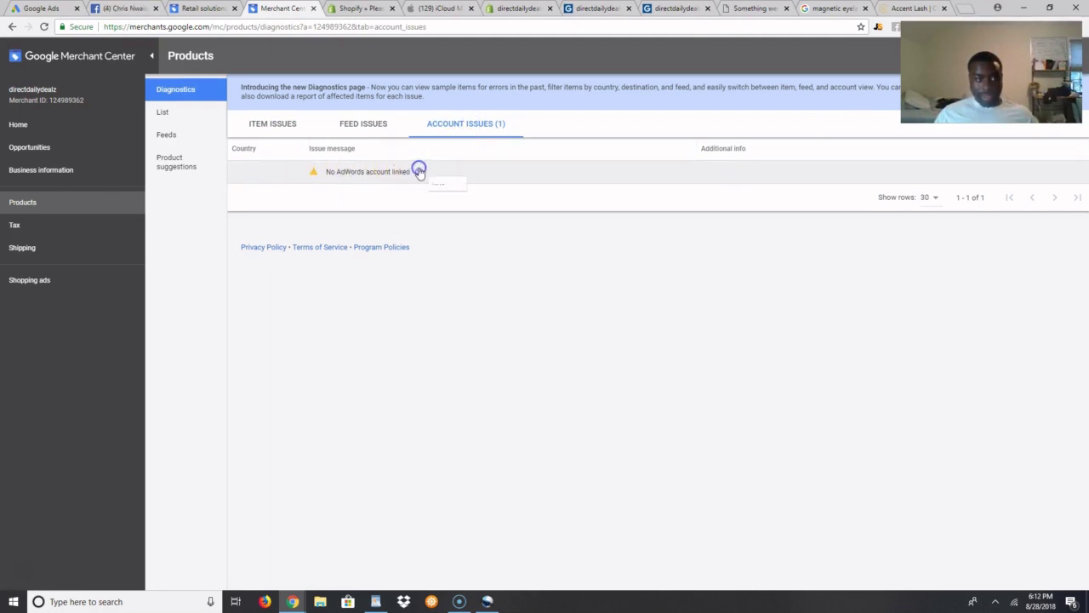
left_click(360, 174)
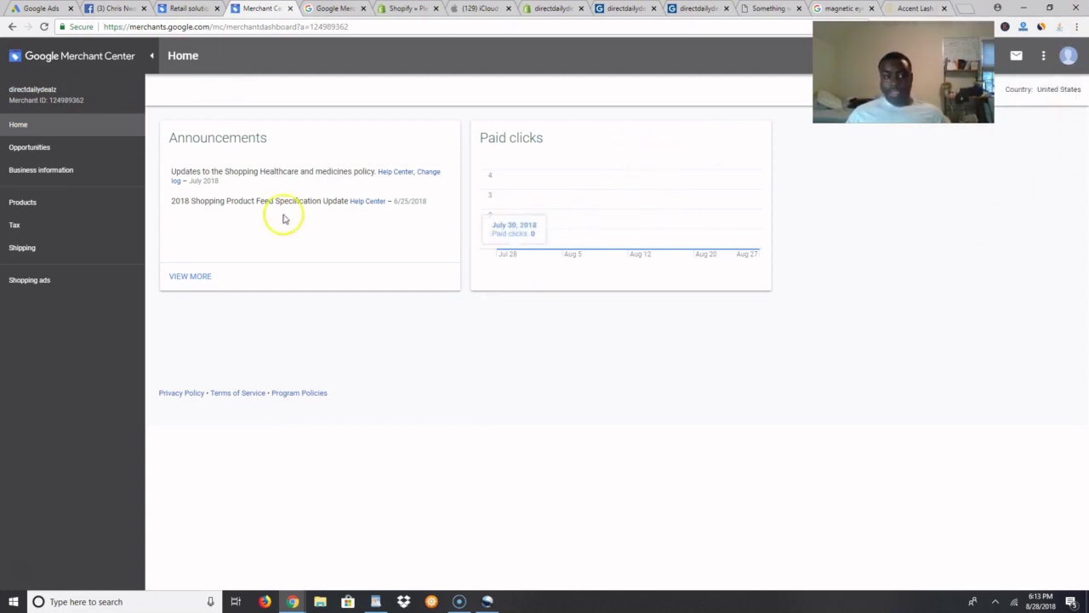
Recheck the Merchant Center product list and the item issues in diagnostics from the home page.
left_click(42, 203)
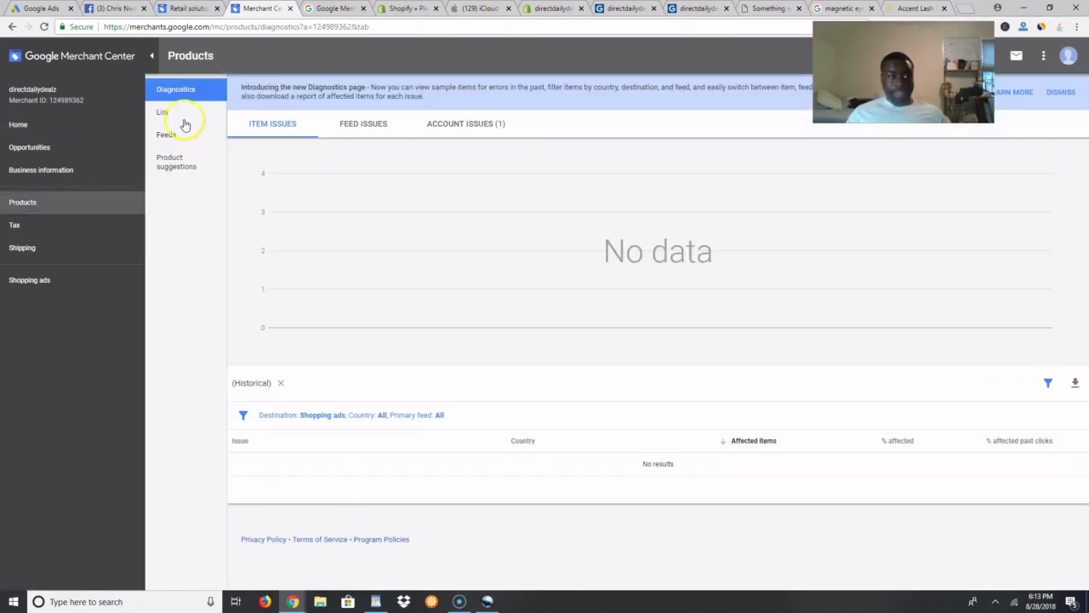
left_click(164, 113)
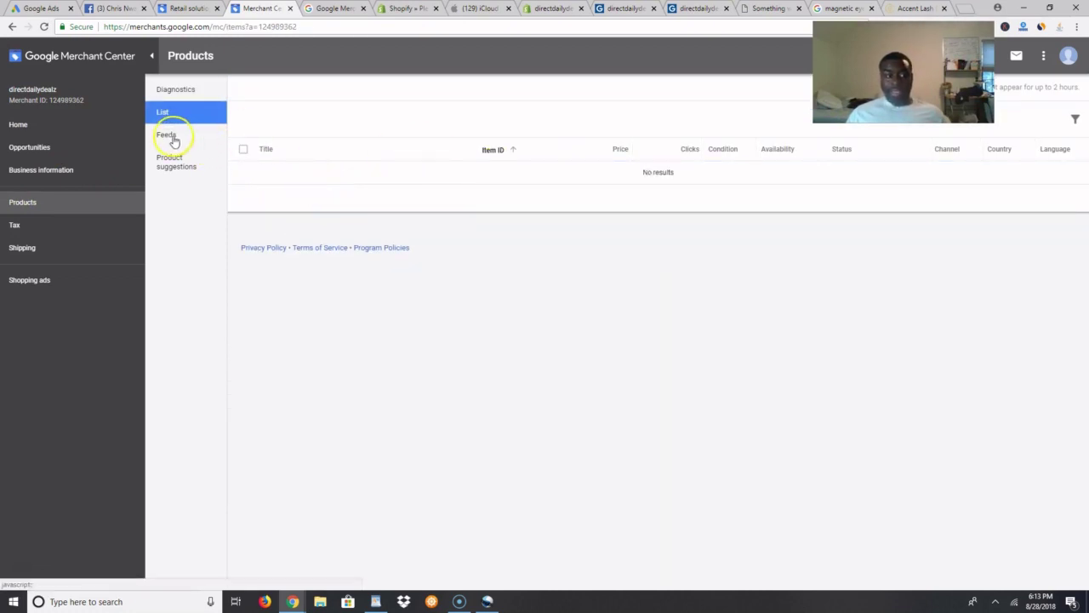
left_click(176, 90)
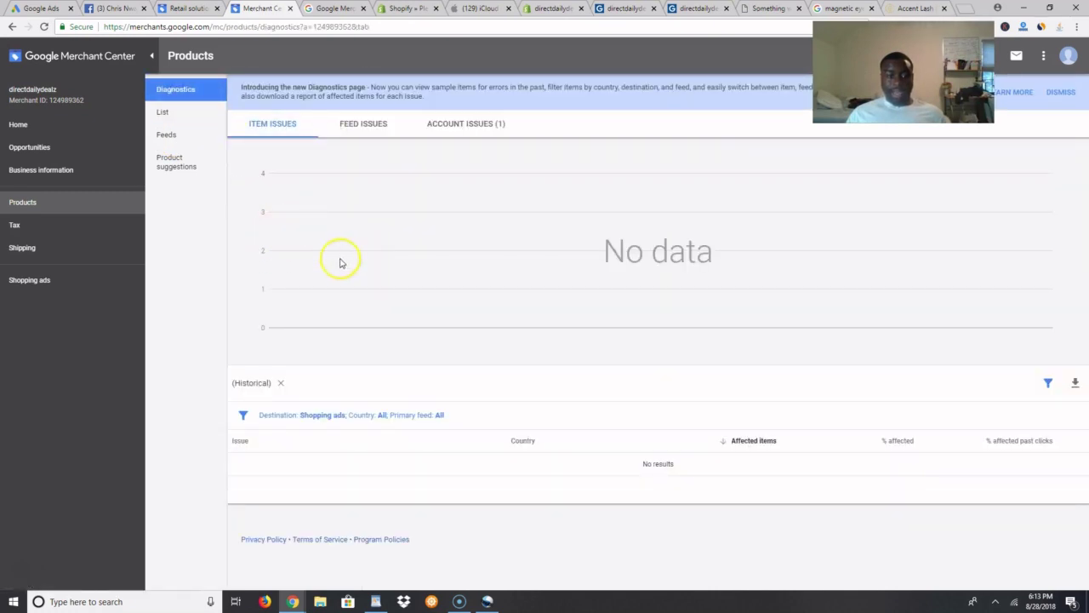